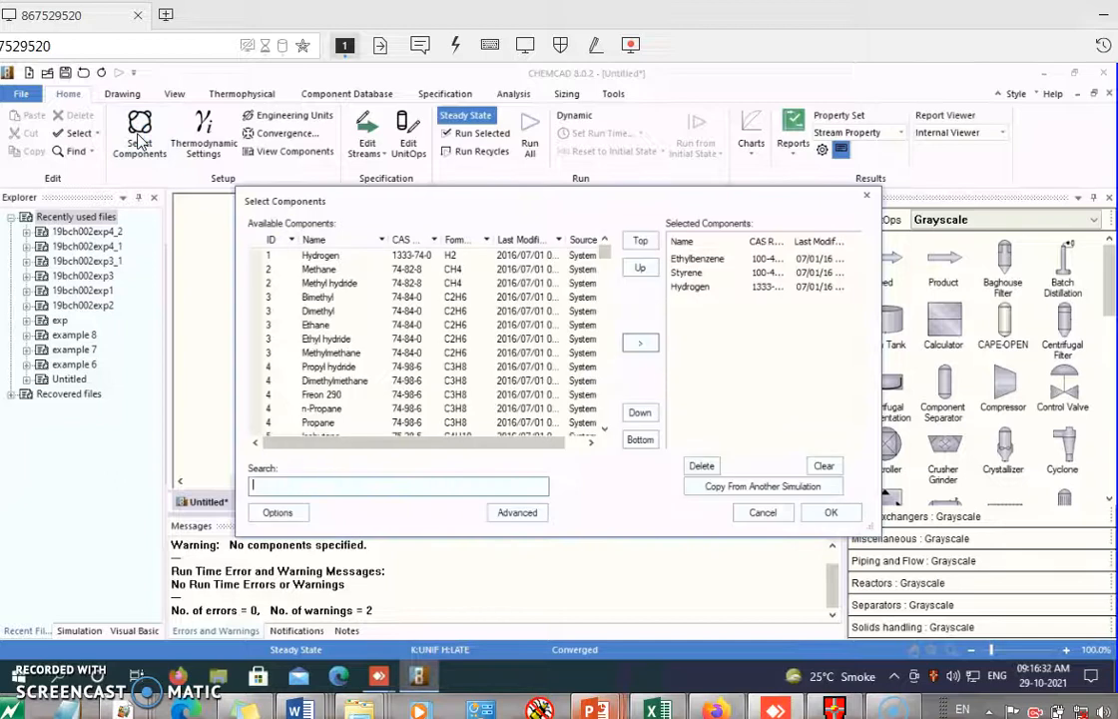
- Add Water to the selected components alongside Ethylbenzene, Styrene and Hydrogen, and accept the component list
click(334, 490)
text(wat)
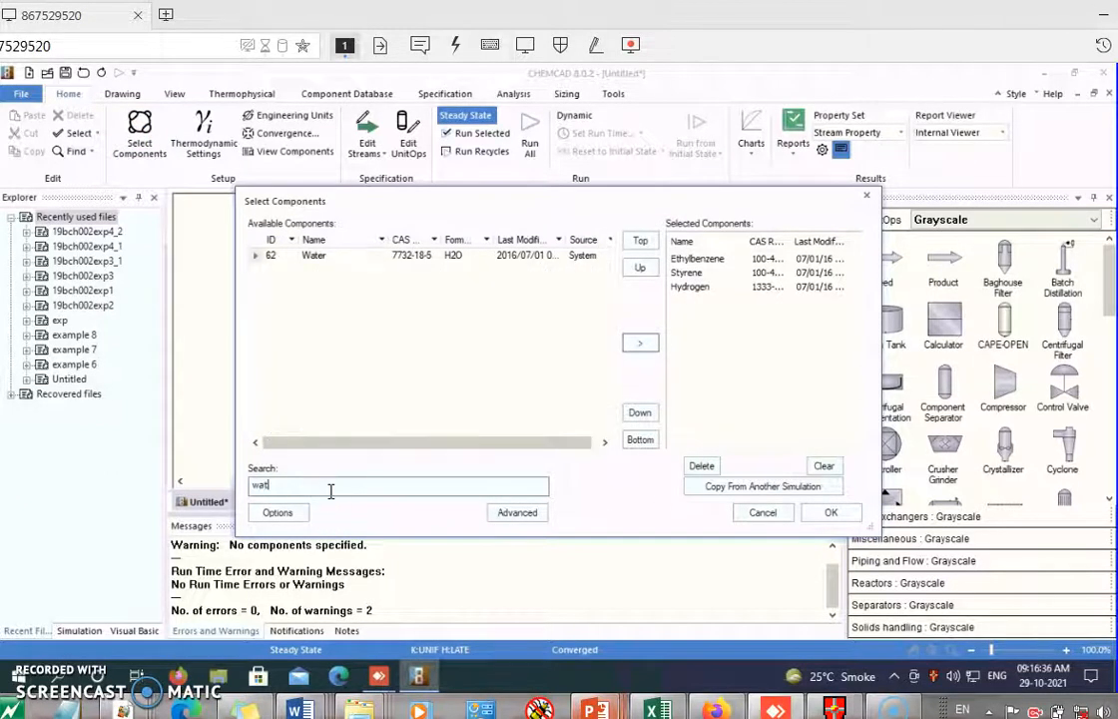
click(319, 258)
click(644, 344)
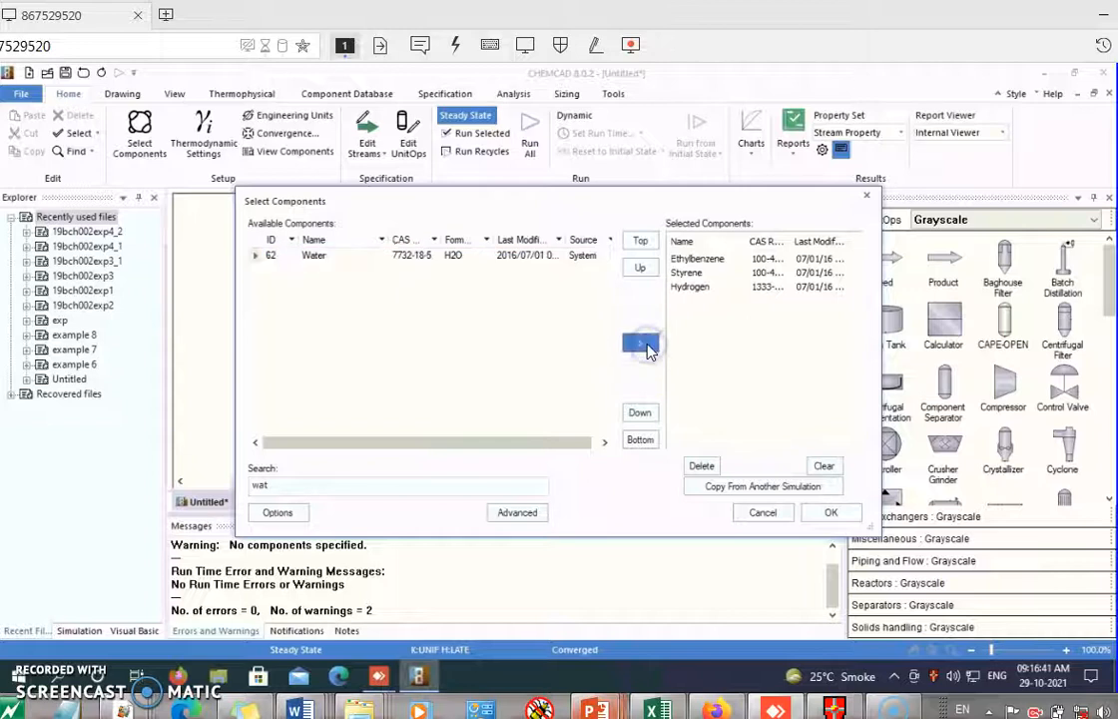
click(844, 521)
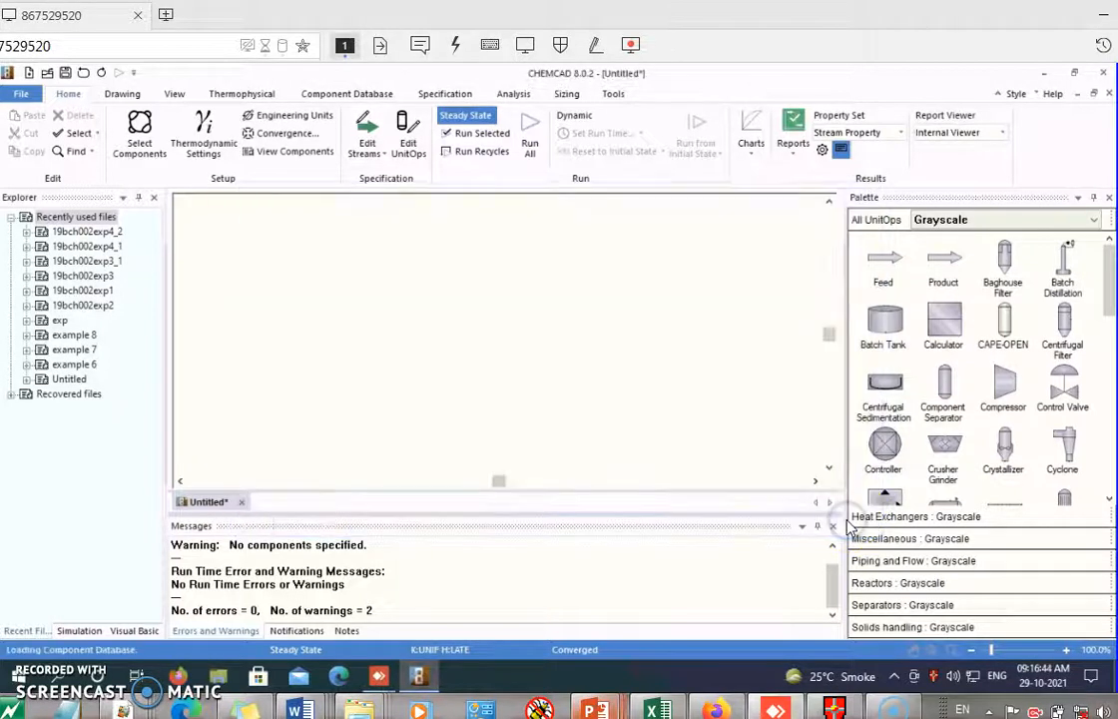
click(597, 496)
click(597, 493)
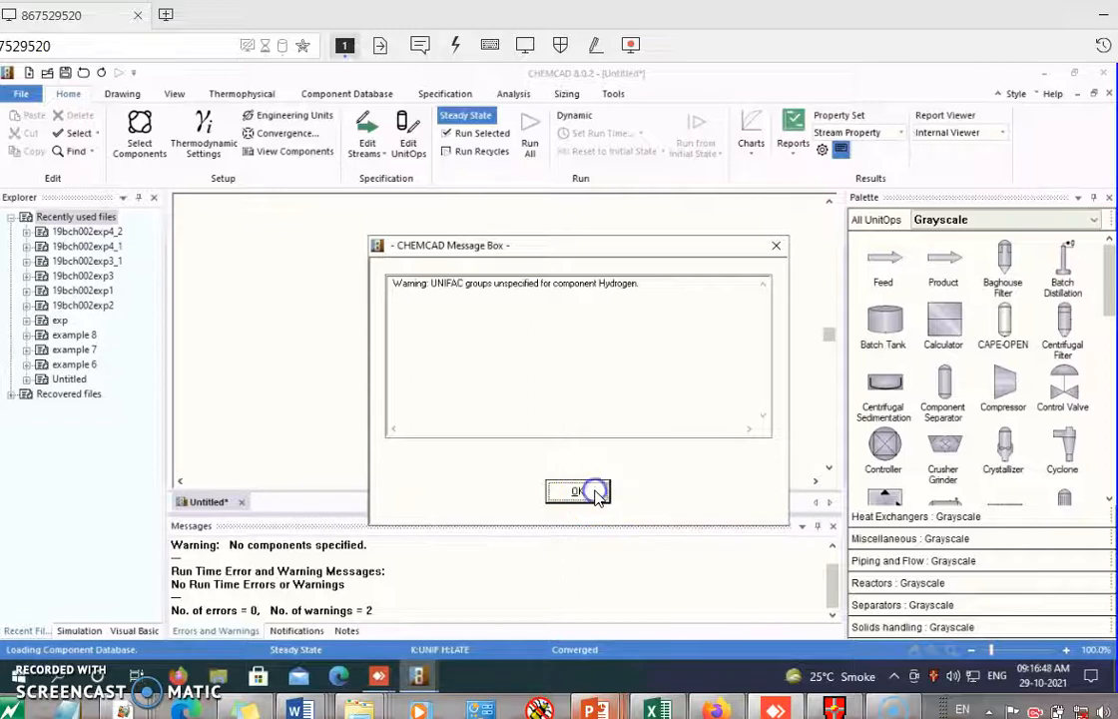
click(597, 494)
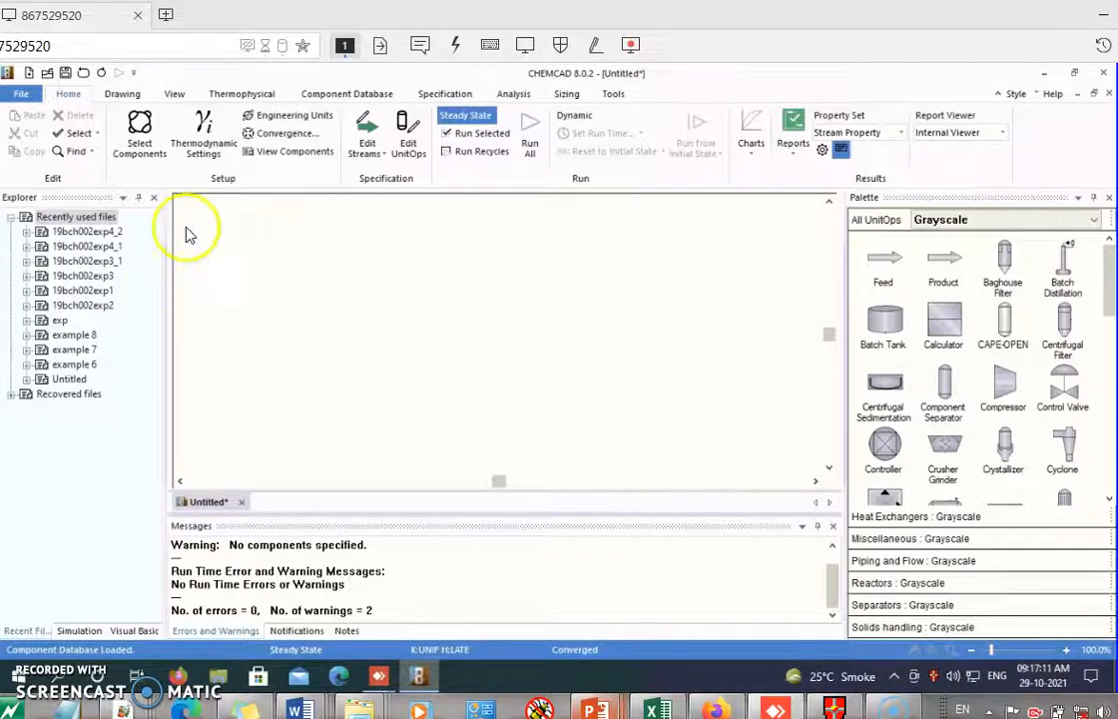
- Review the thermodynamic settings and accept them with UNIFAC as the global K-value model
click(204, 133)
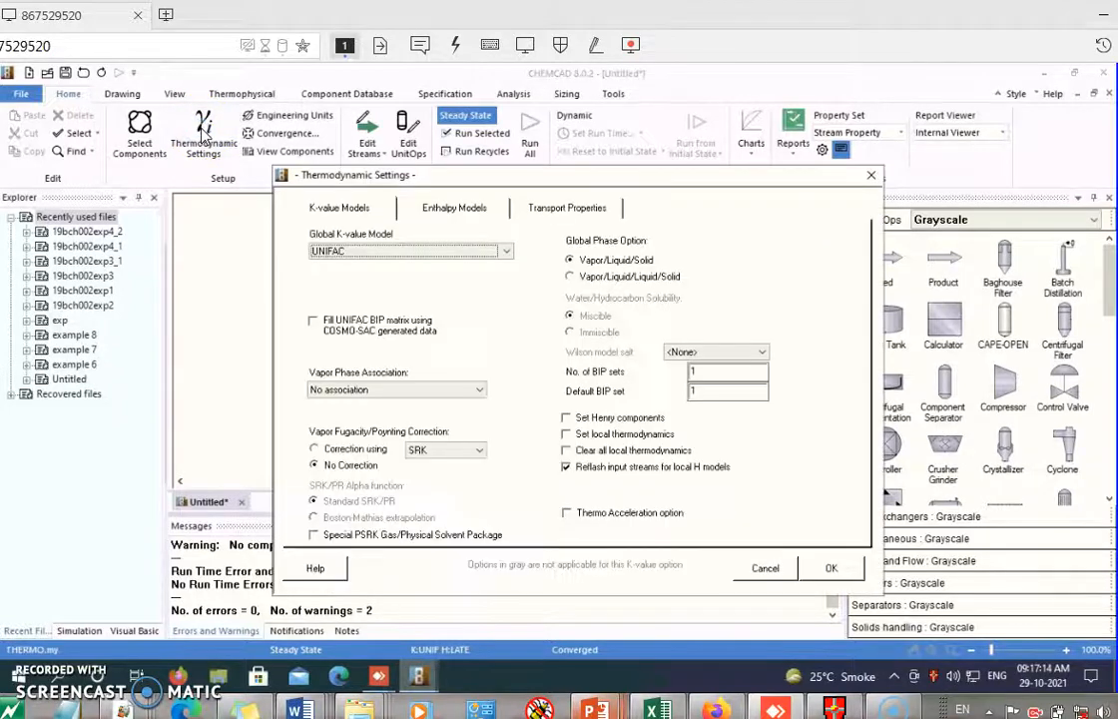
click(510, 264)
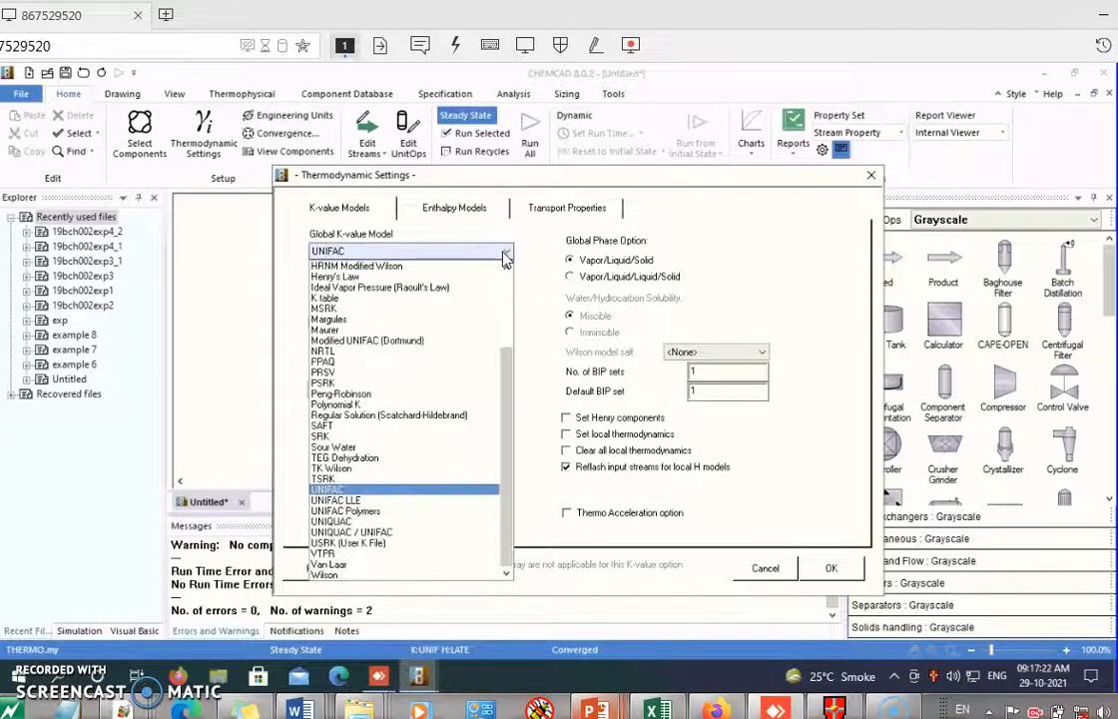
click(534, 273)
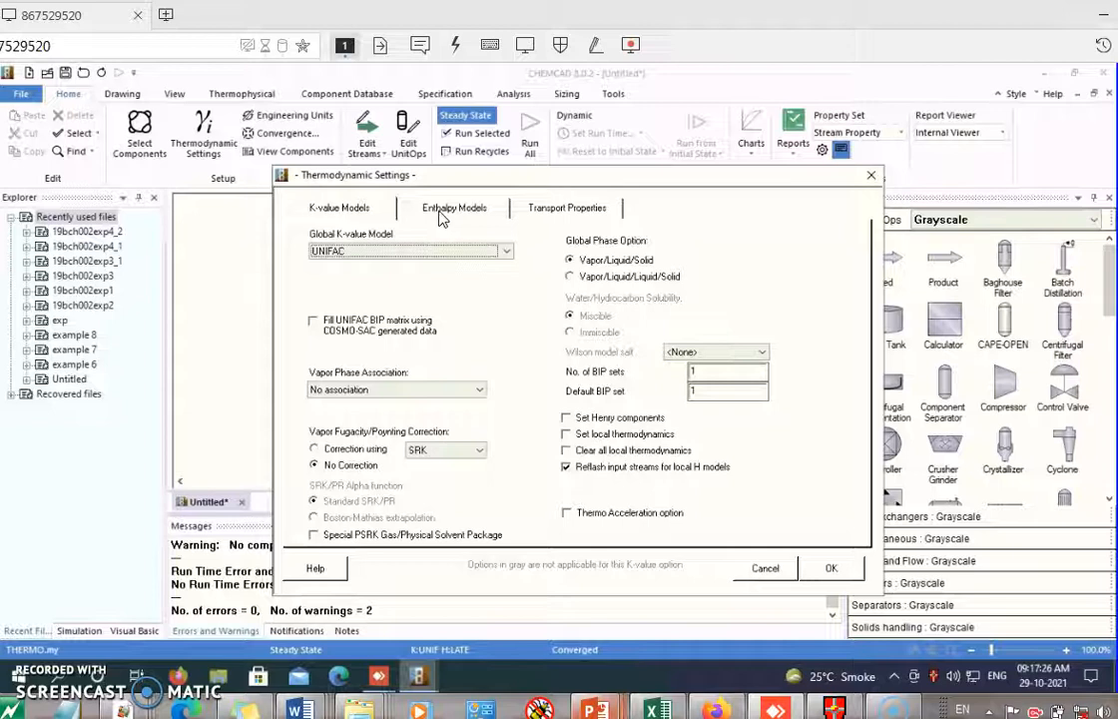
click(835, 567)
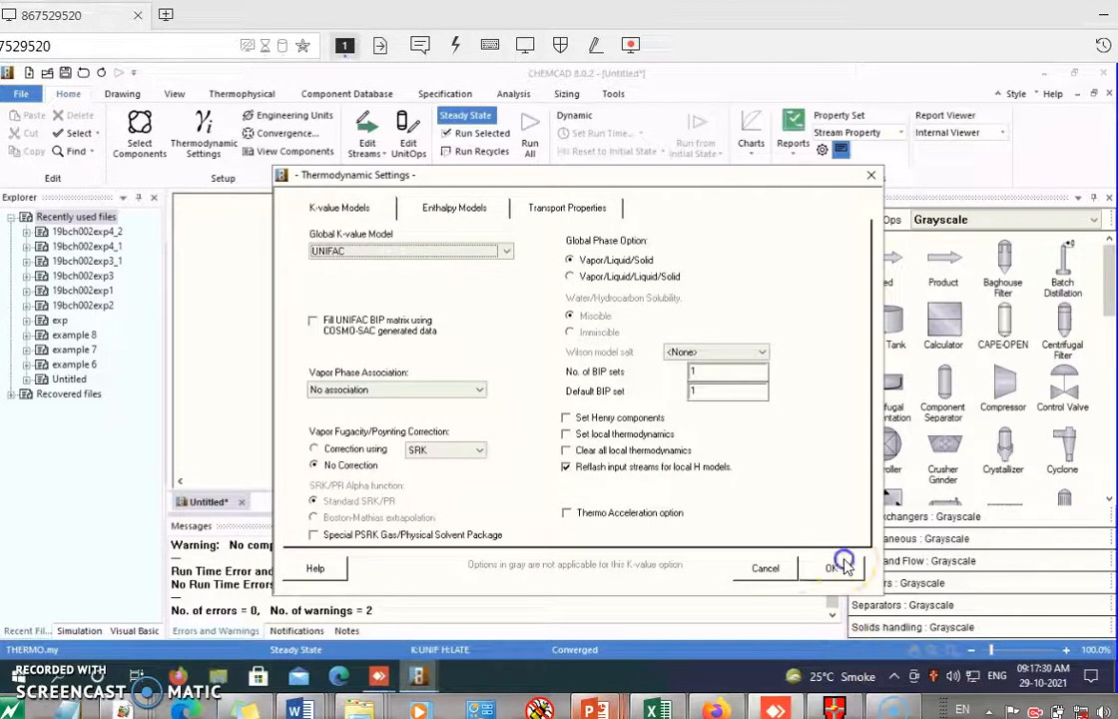
click(588, 492)
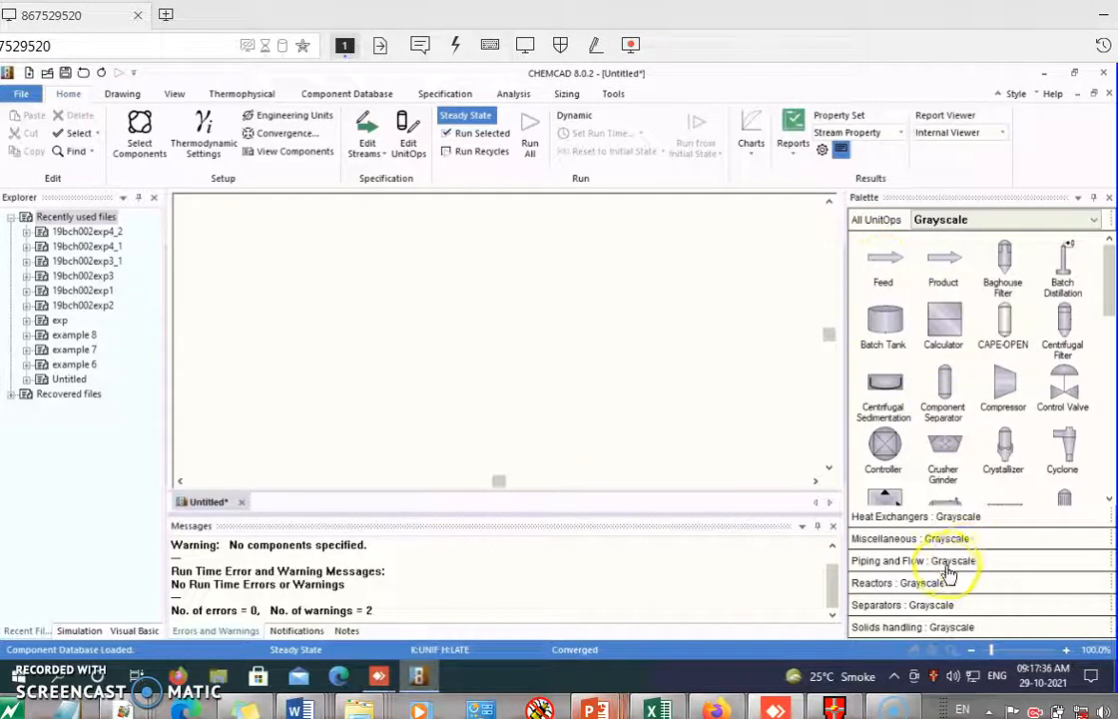
- Place a Feed, a Kinetic Reactor and a Product on the flowsheet, running diagonally from upper left to lower right
click(899, 585)
click(892, 346)
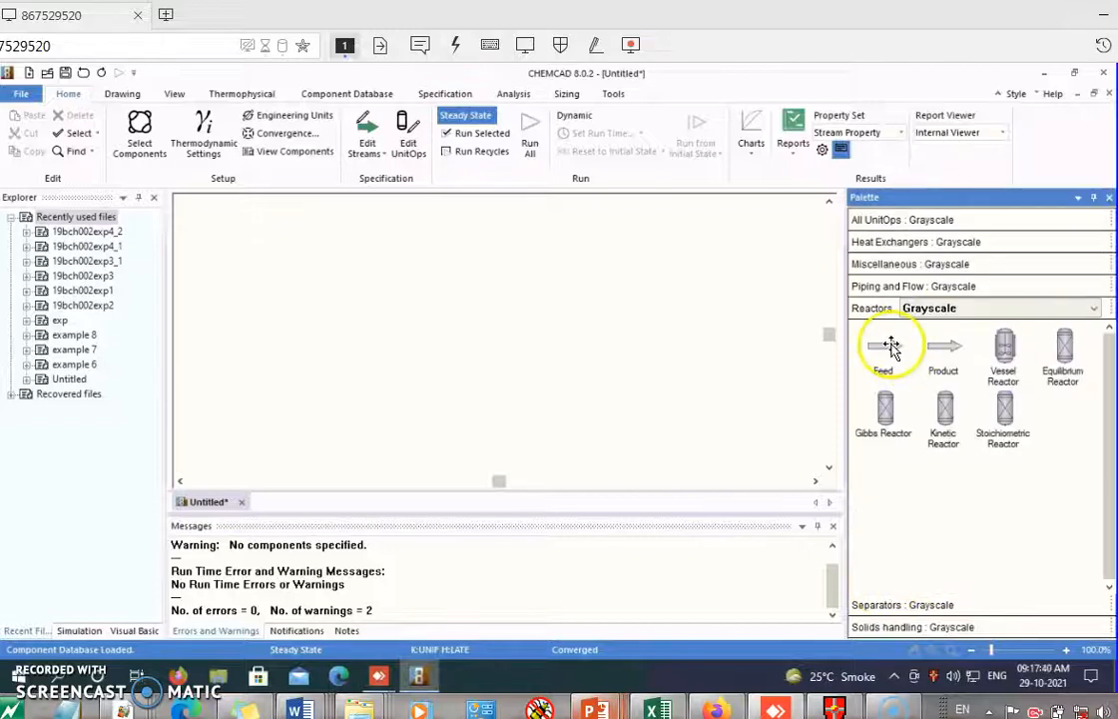
click(270, 254)
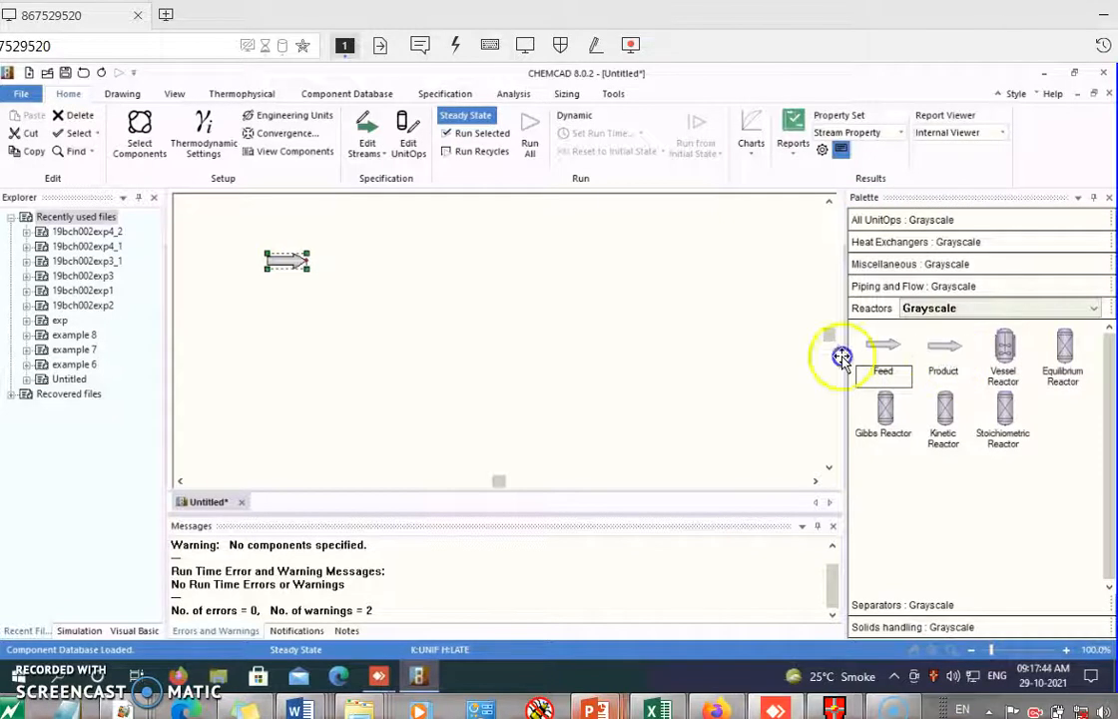
click(944, 346)
click(486, 395)
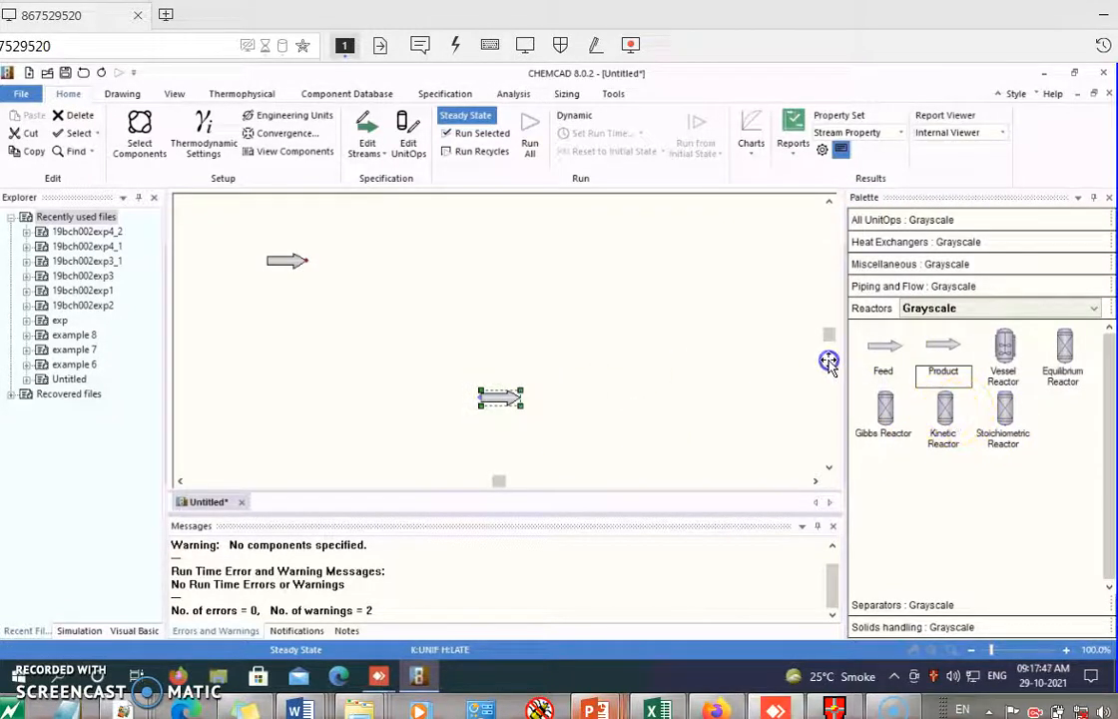
click(401, 302)
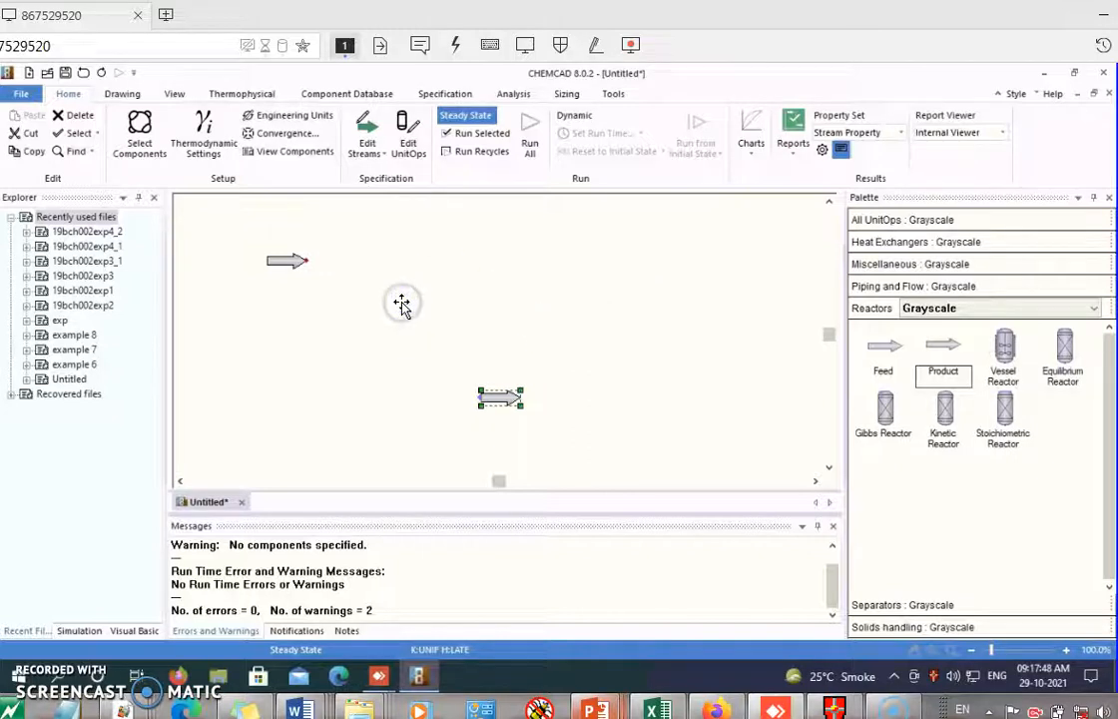
click(589, 349)
- Connect the feed to the reactor's inlet and the reactor's outlet to the product with streams
mouse_move(307, 261)
mouse_down()
mouse_move(415, 271)
mouse_move(401, 293)
mouse_up()
drag(415, 362, 478, 397)
click(599, 305)
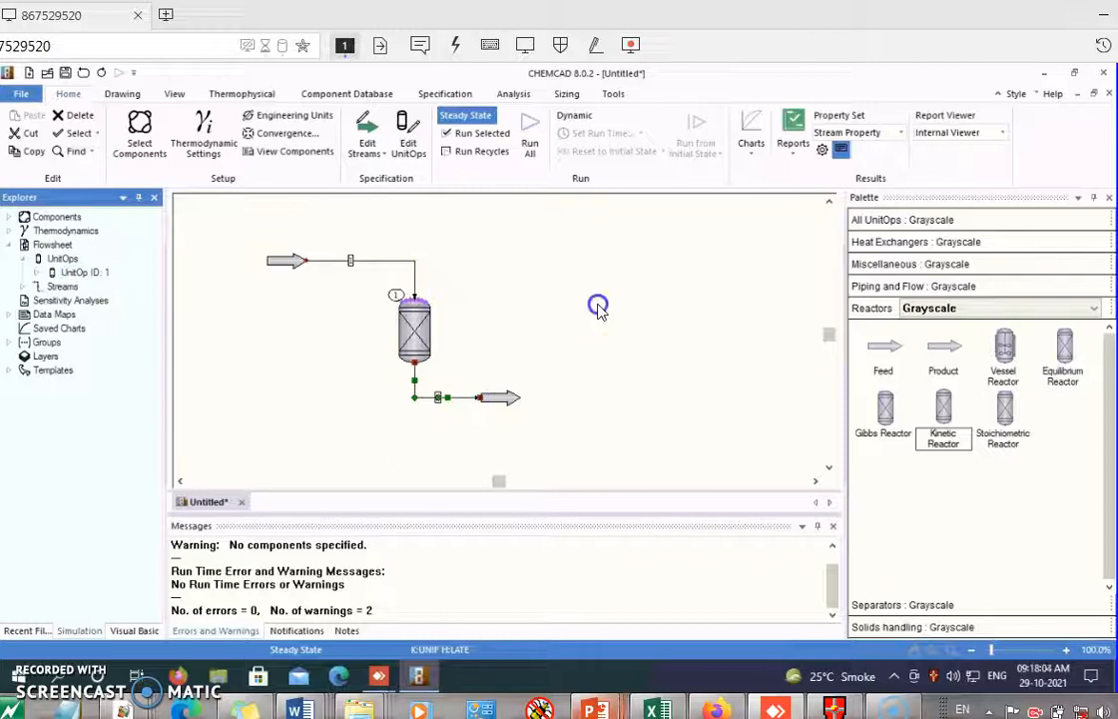
click(284, 260)
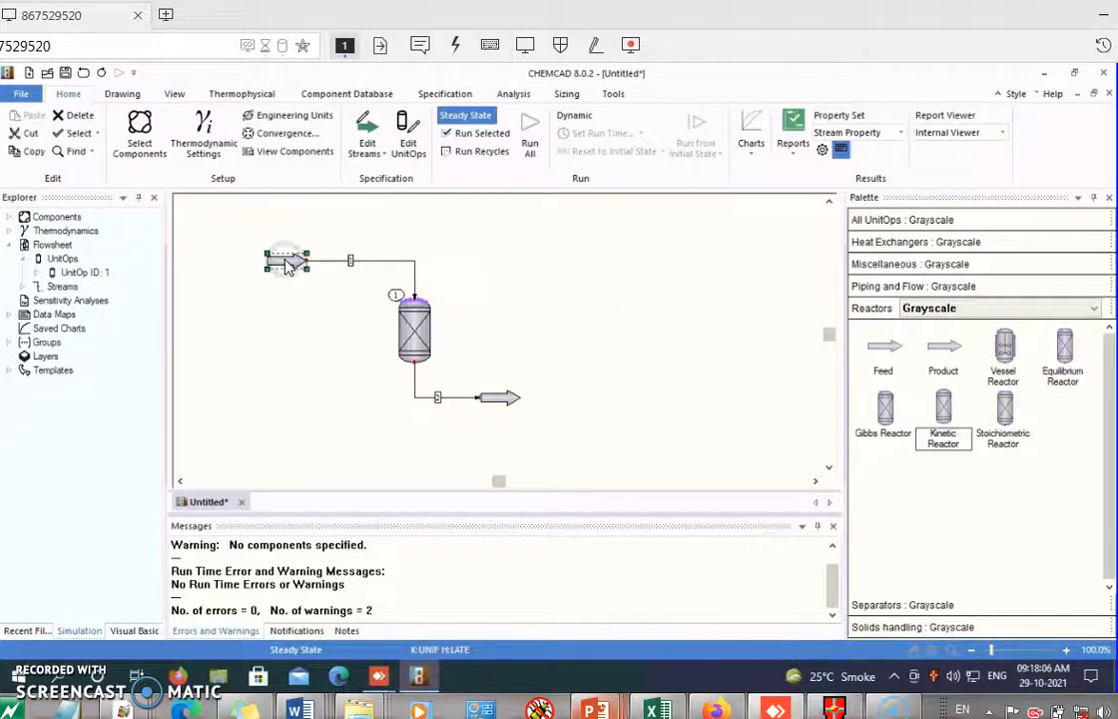
double_click(287, 262)
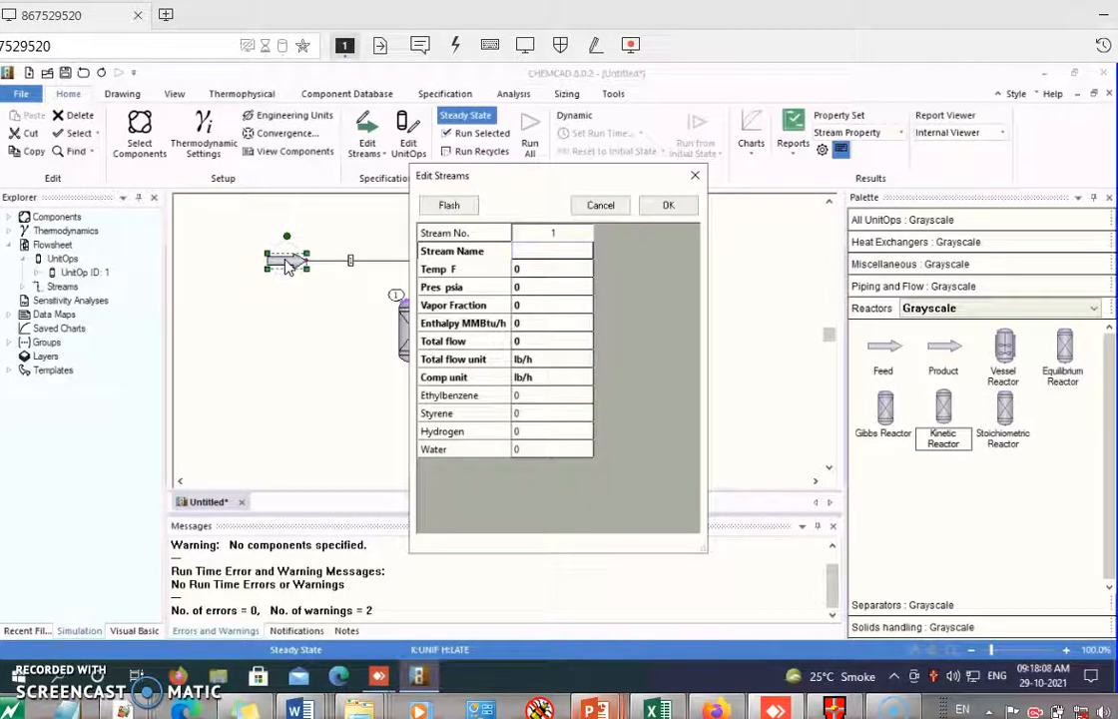
click(677, 216)
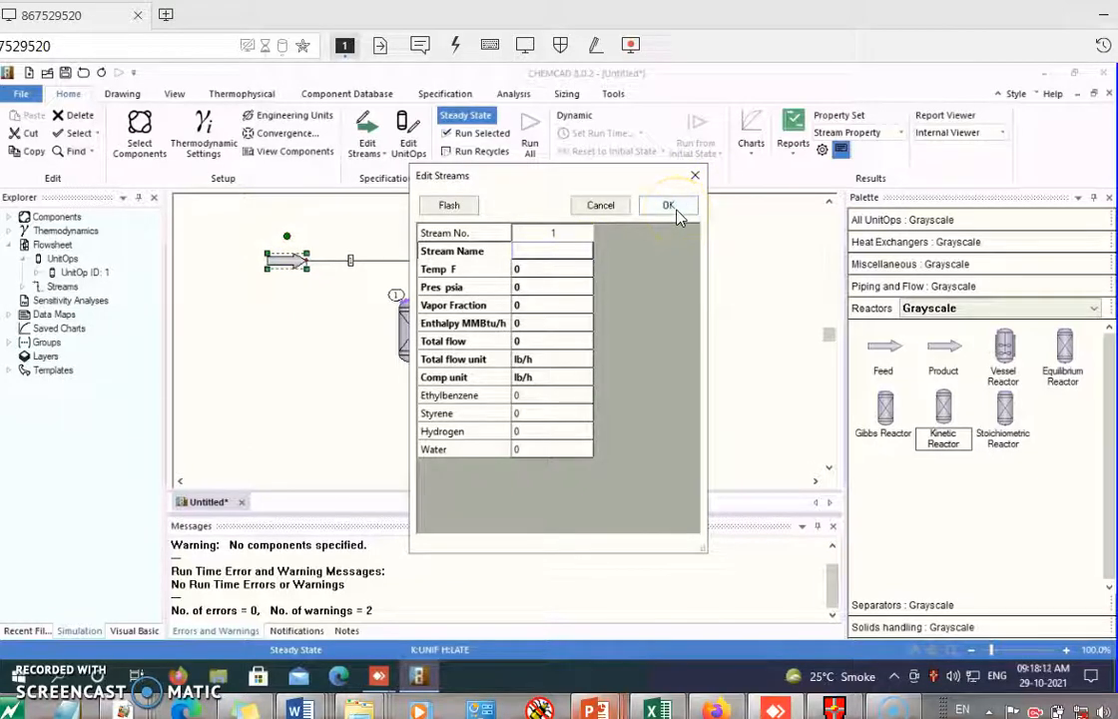
click(676, 217)
- Set the flowsheet's engineering units to s for time, K for temperature and bar for pressure
click(319, 118)
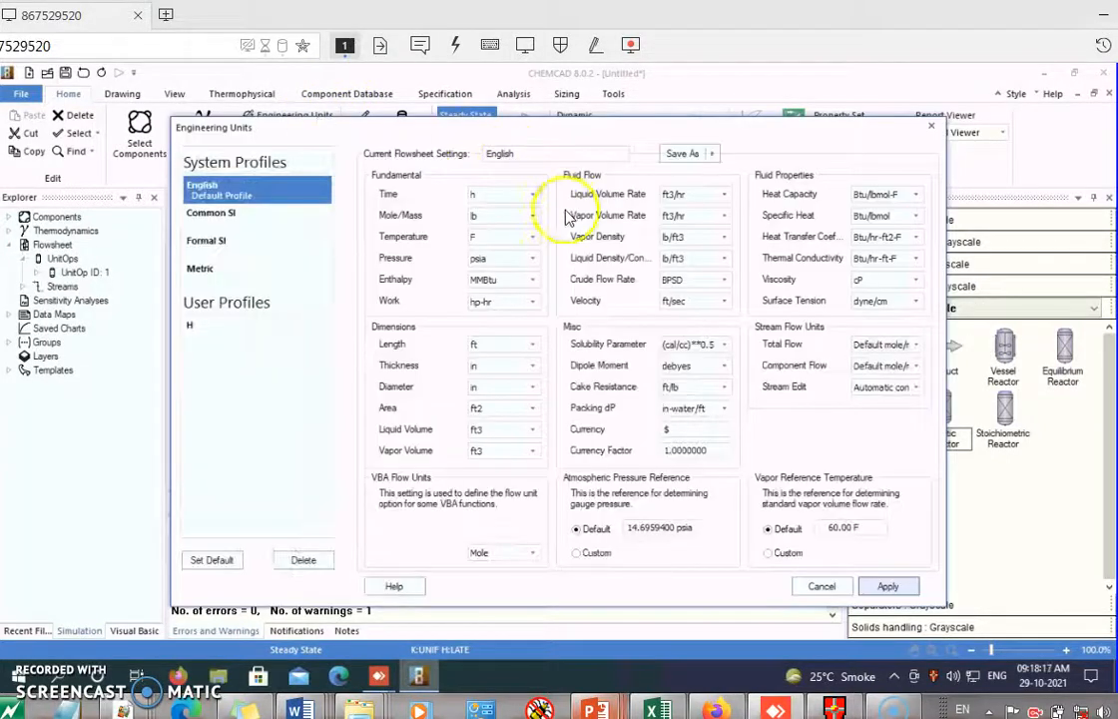
click(532, 197)
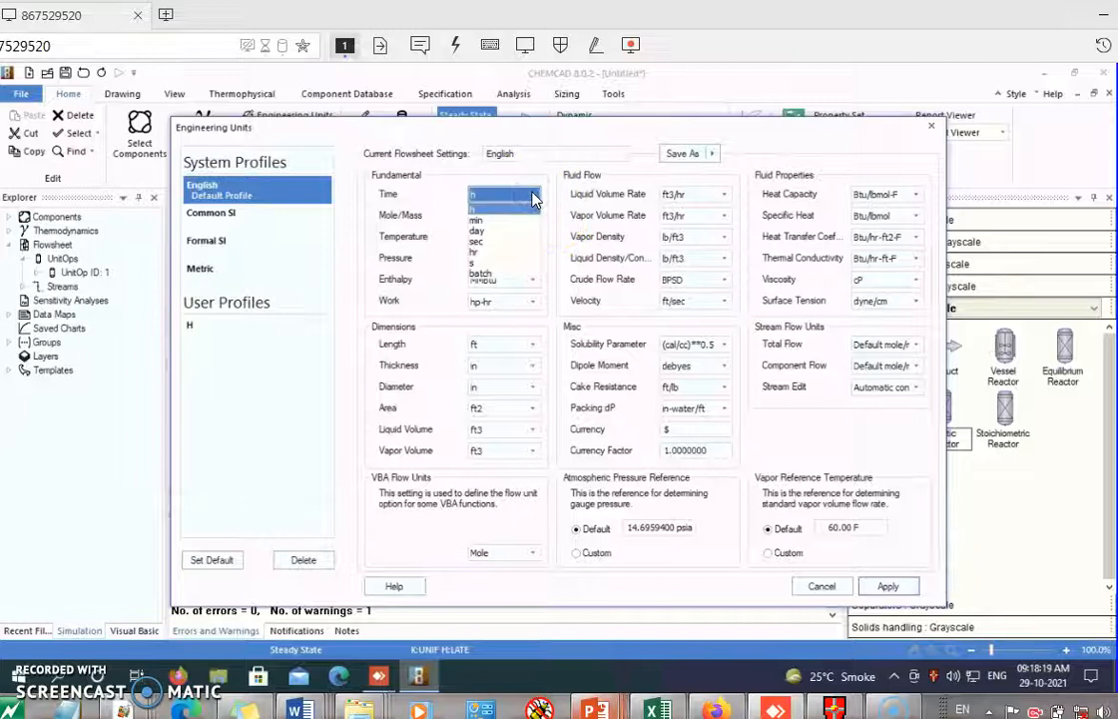
click(480, 261)
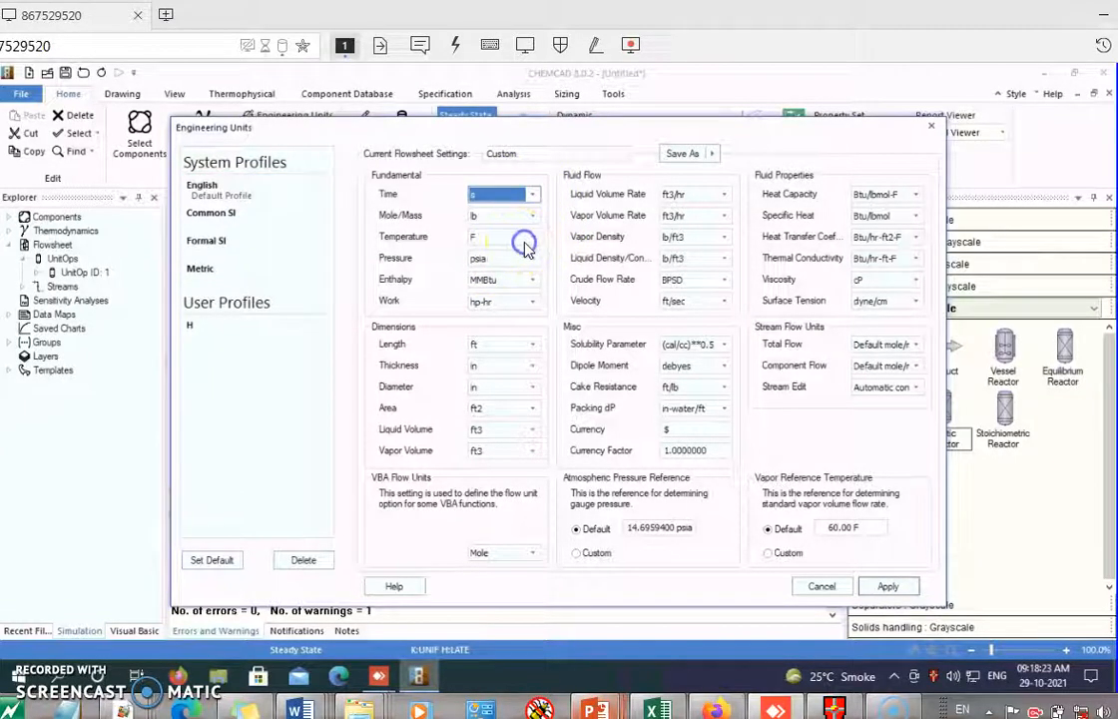
click(526, 239)
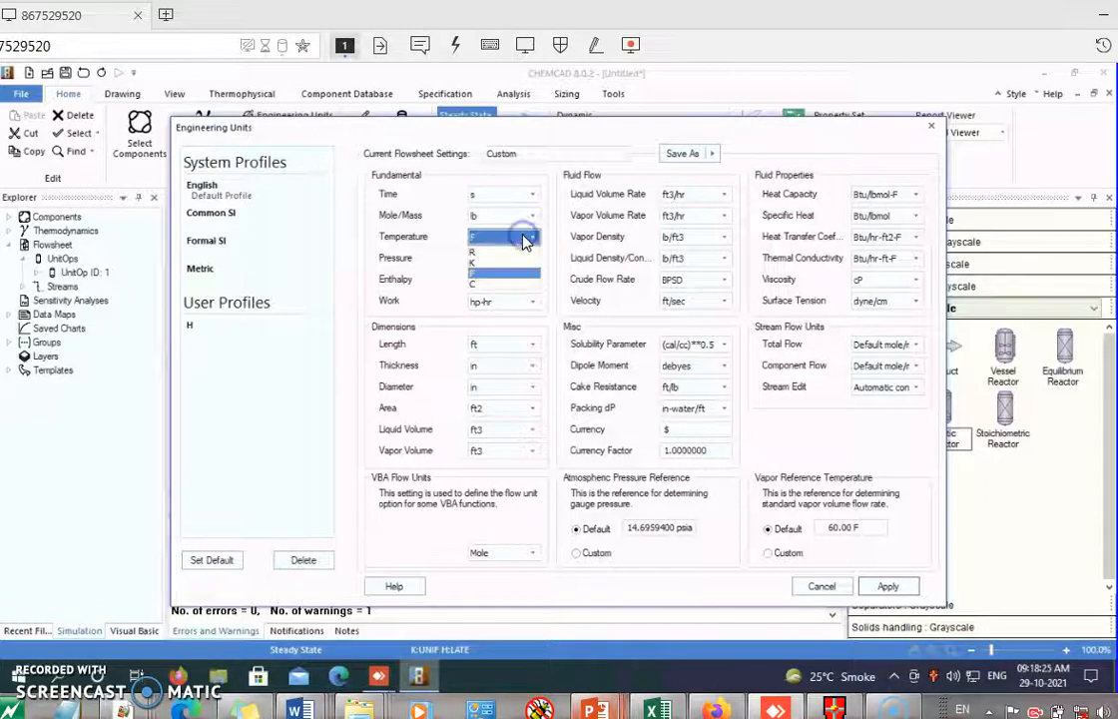
click(473, 261)
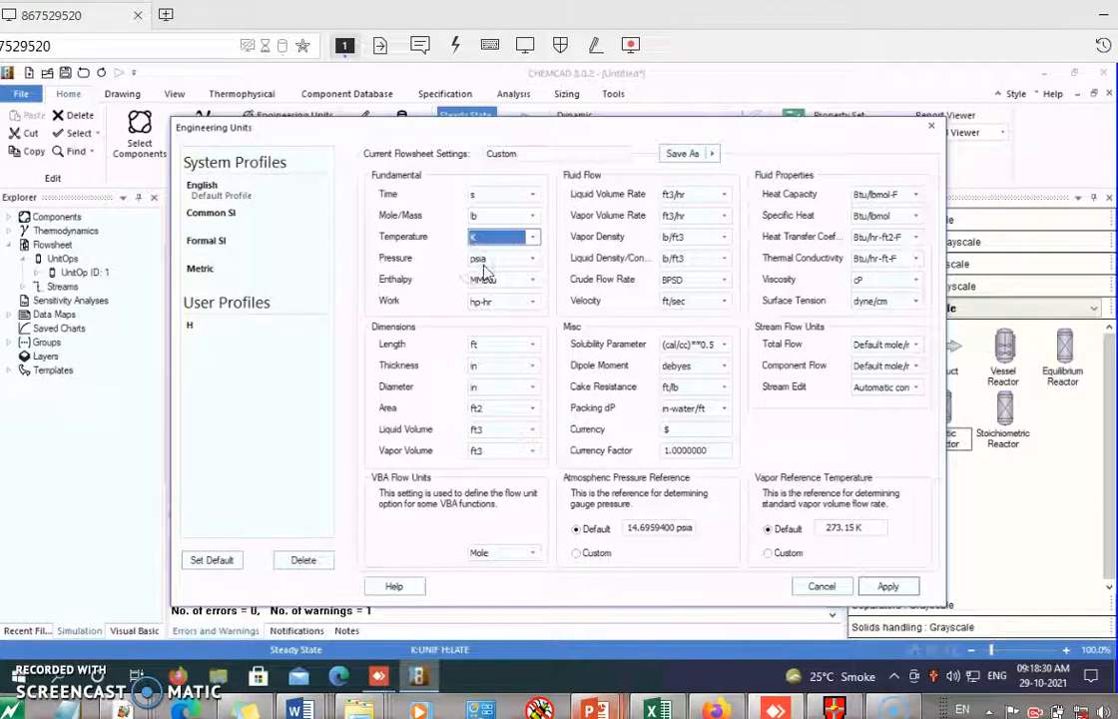
click(504, 261)
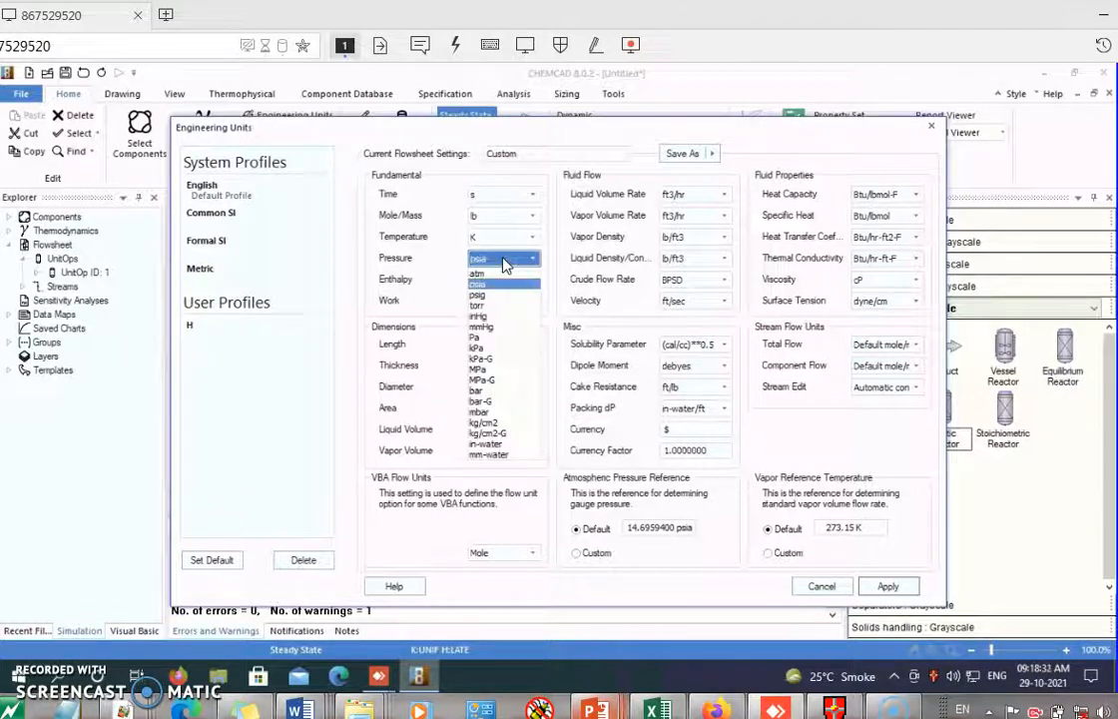
click(477, 393)
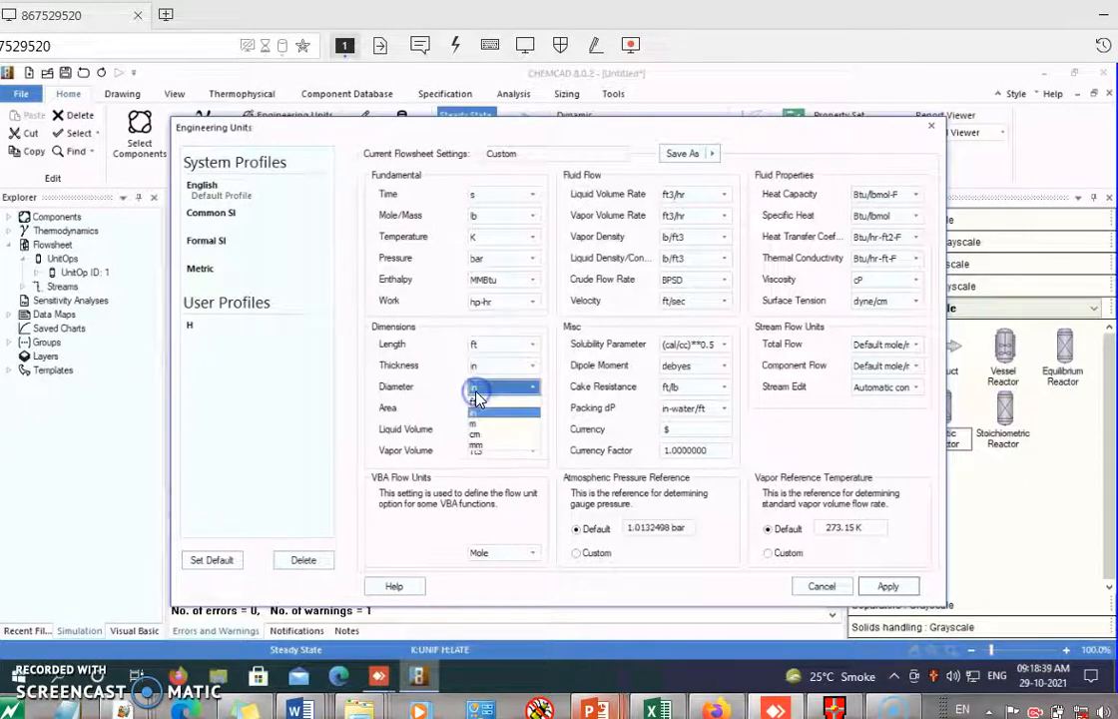
- Set the length, thickness and diameter units to m
click(532, 350)
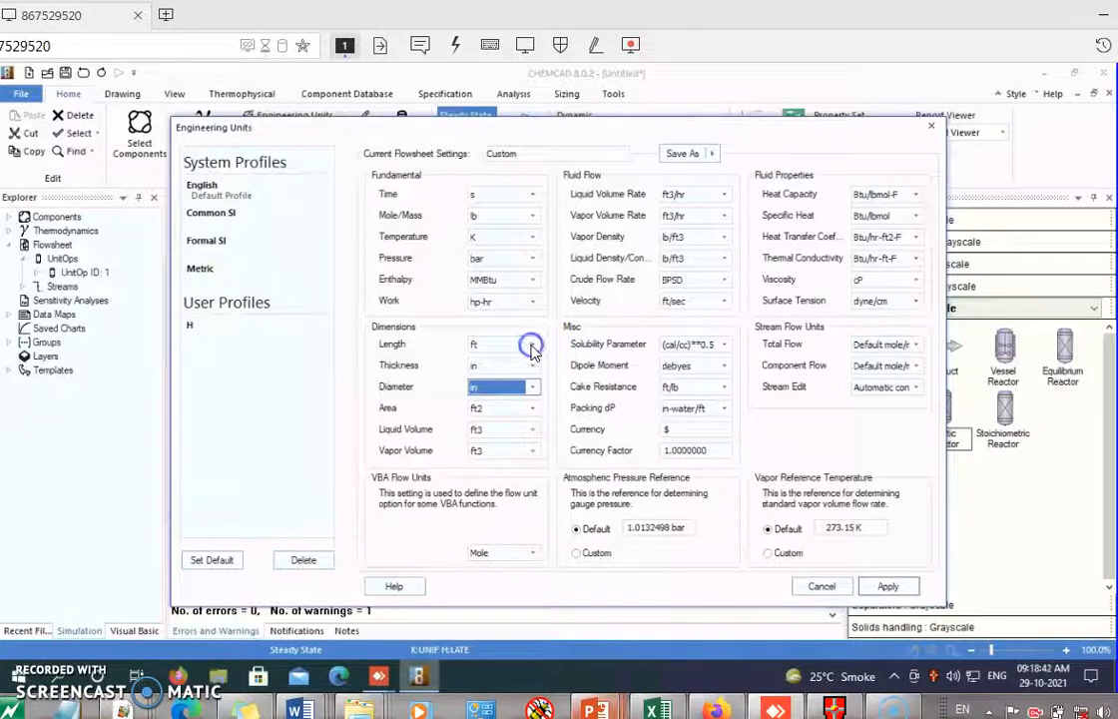
click(532, 349)
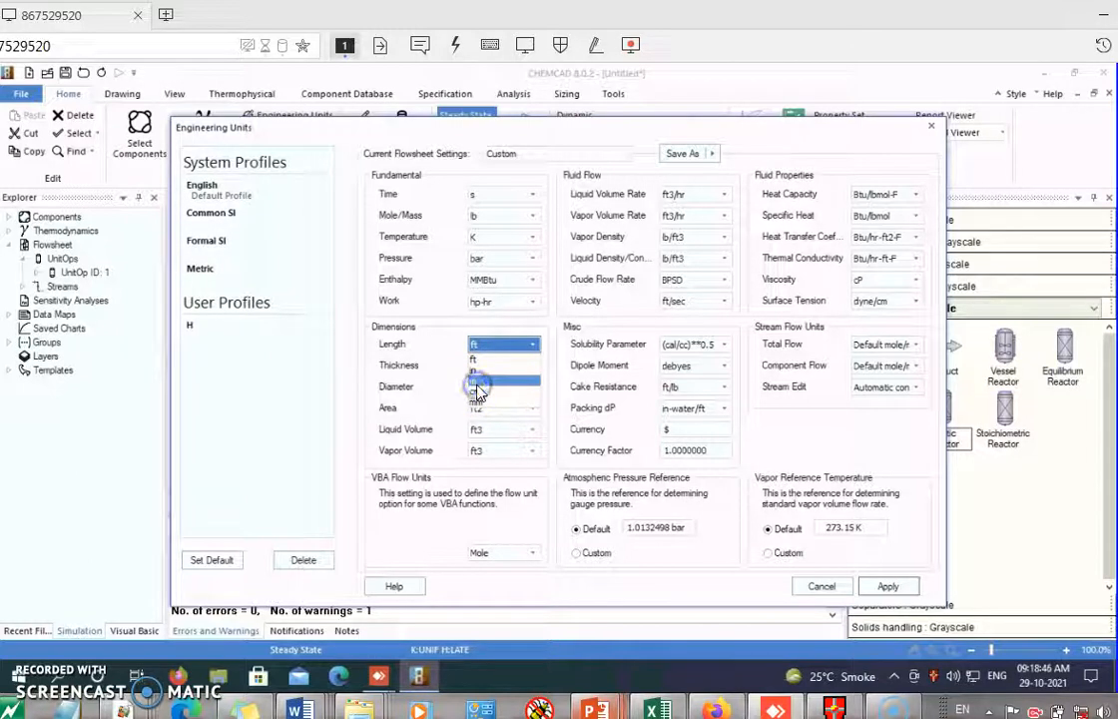
click(475, 371)
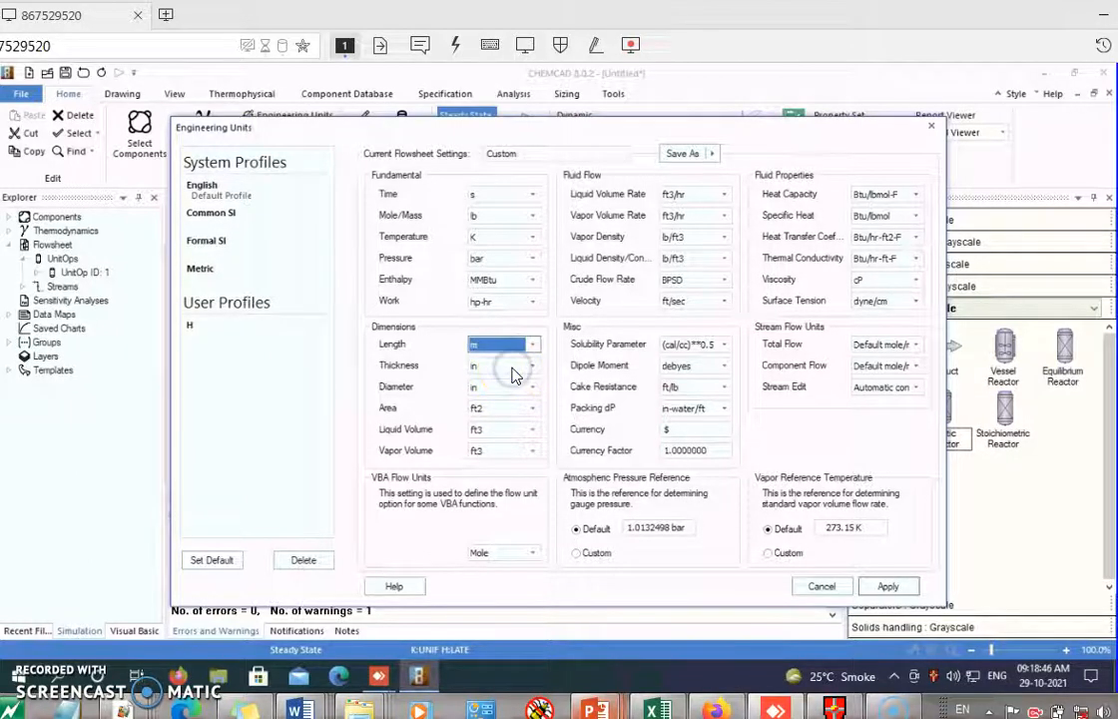
click(512, 367)
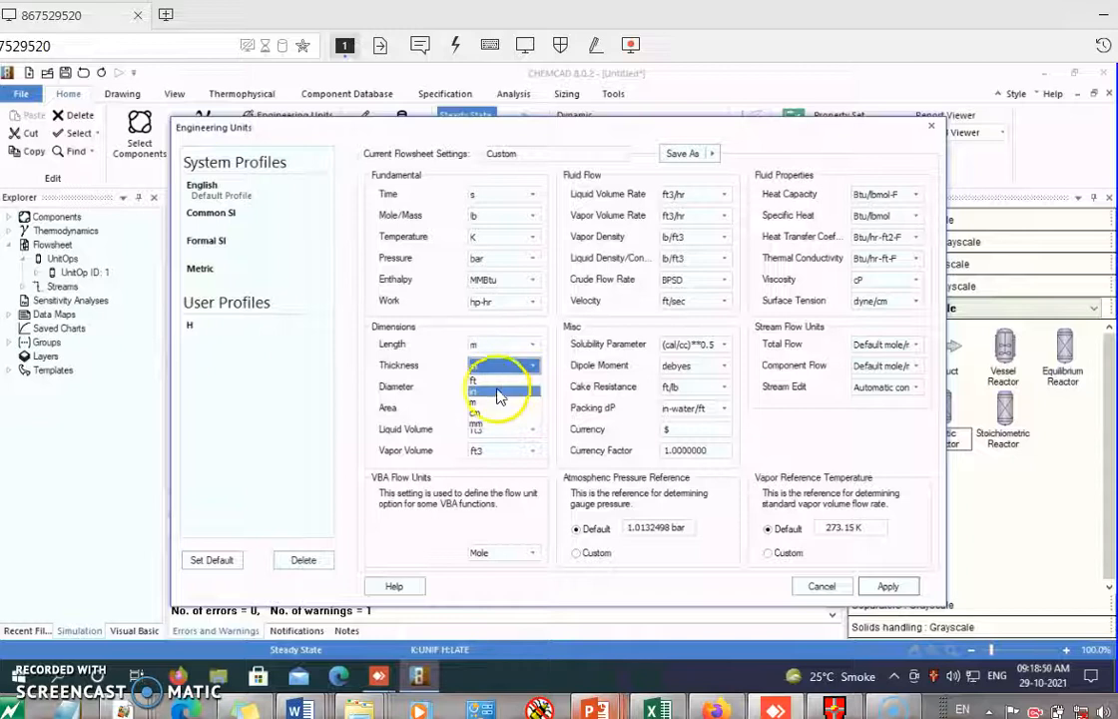
click(502, 392)
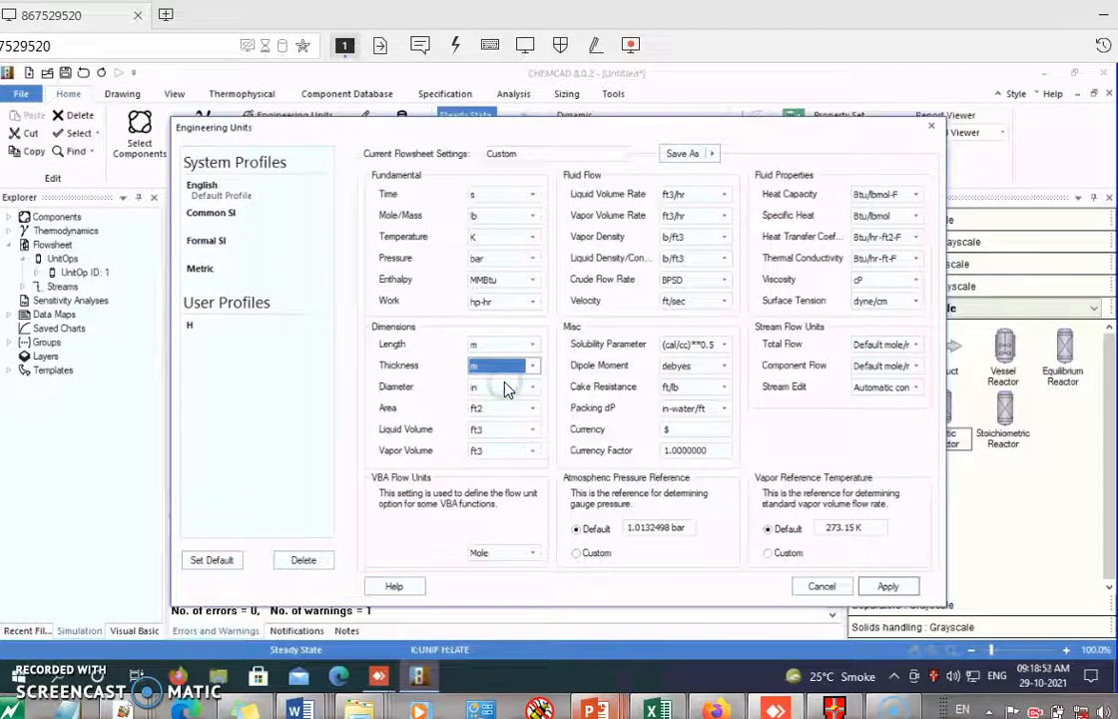
click(502, 389)
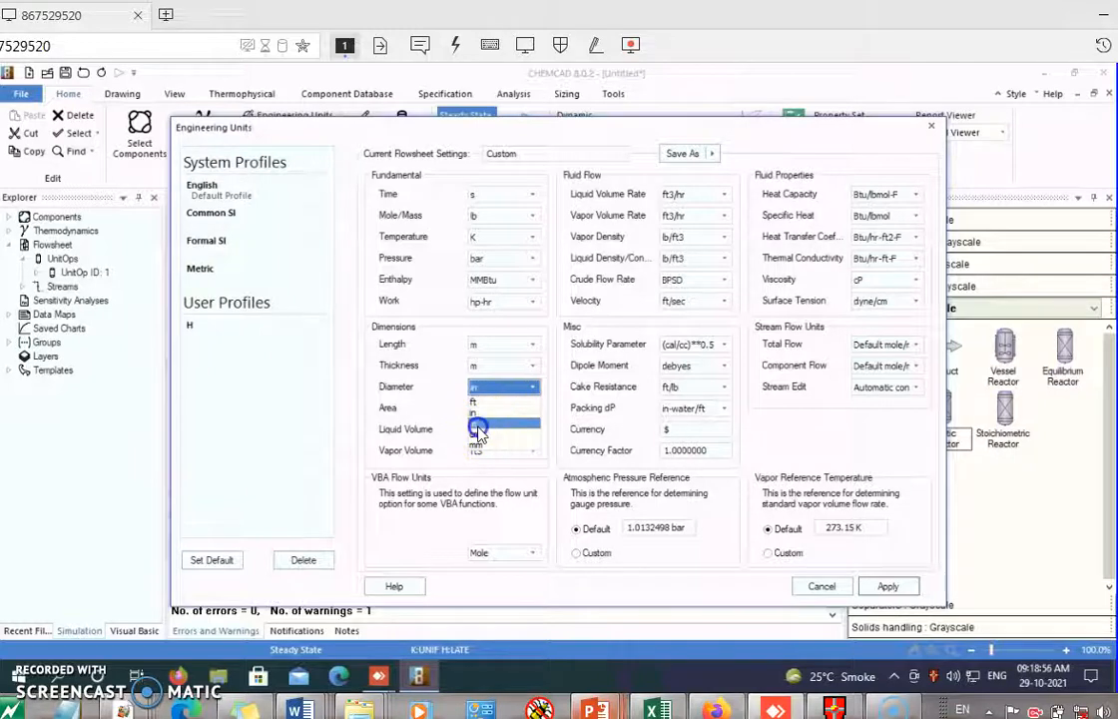
click(486, 424)
- Set the liquid volume and vapor volume units to m3
click(494, 430)
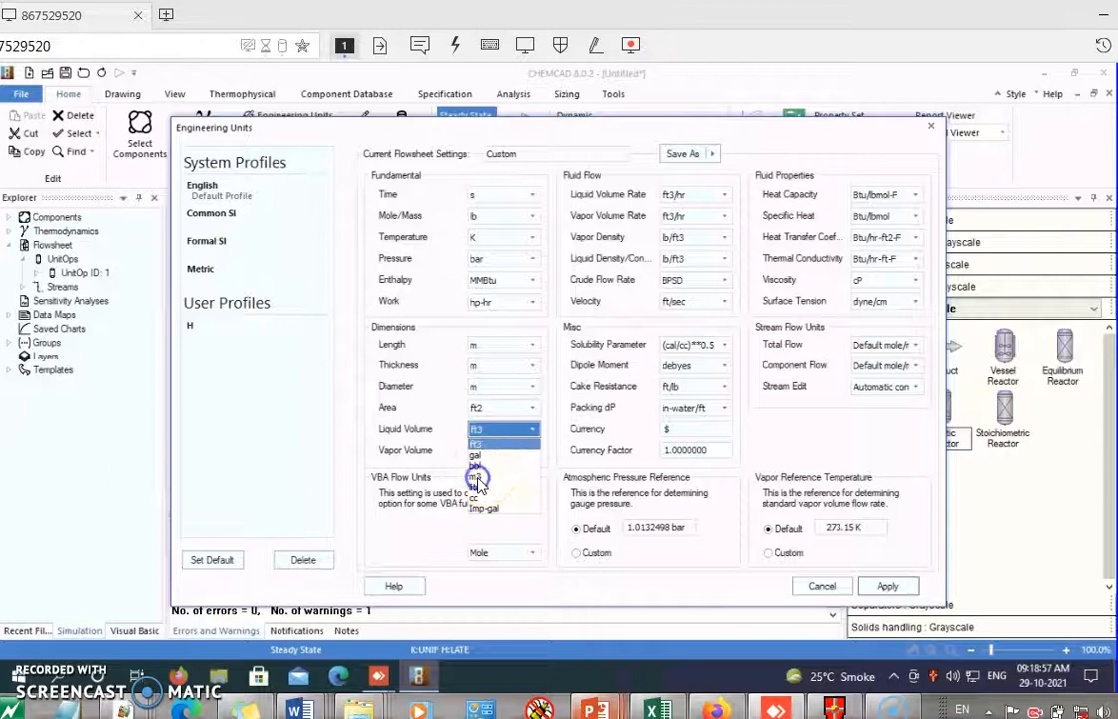
click(476, 477)
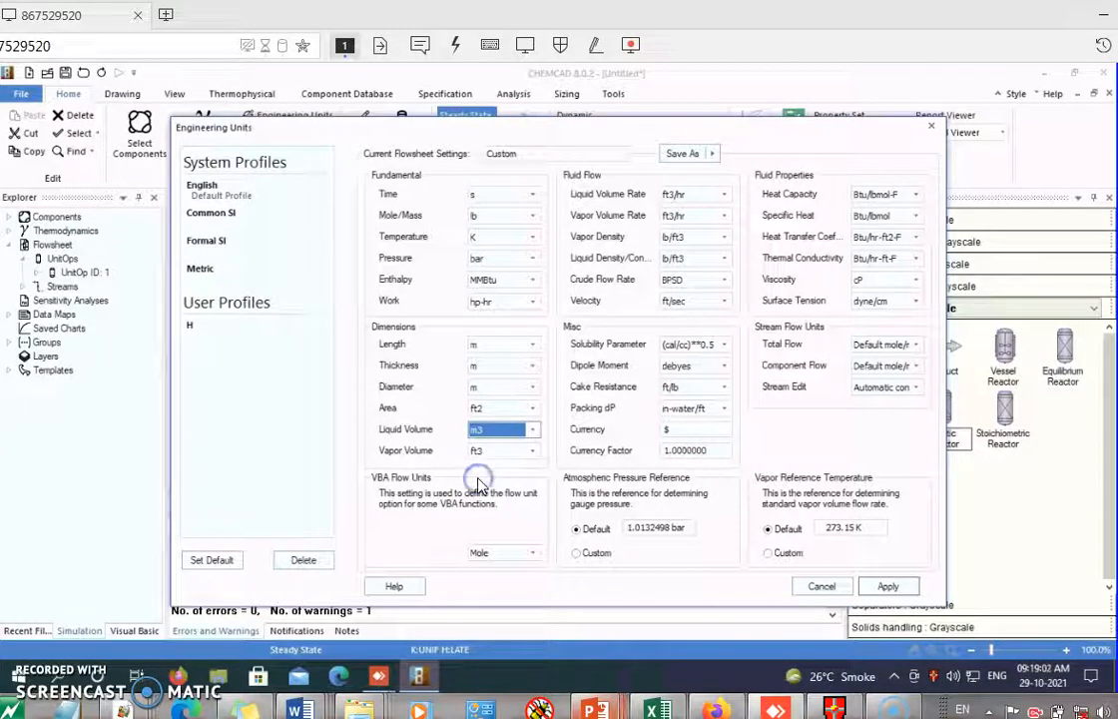
click(533, 451)
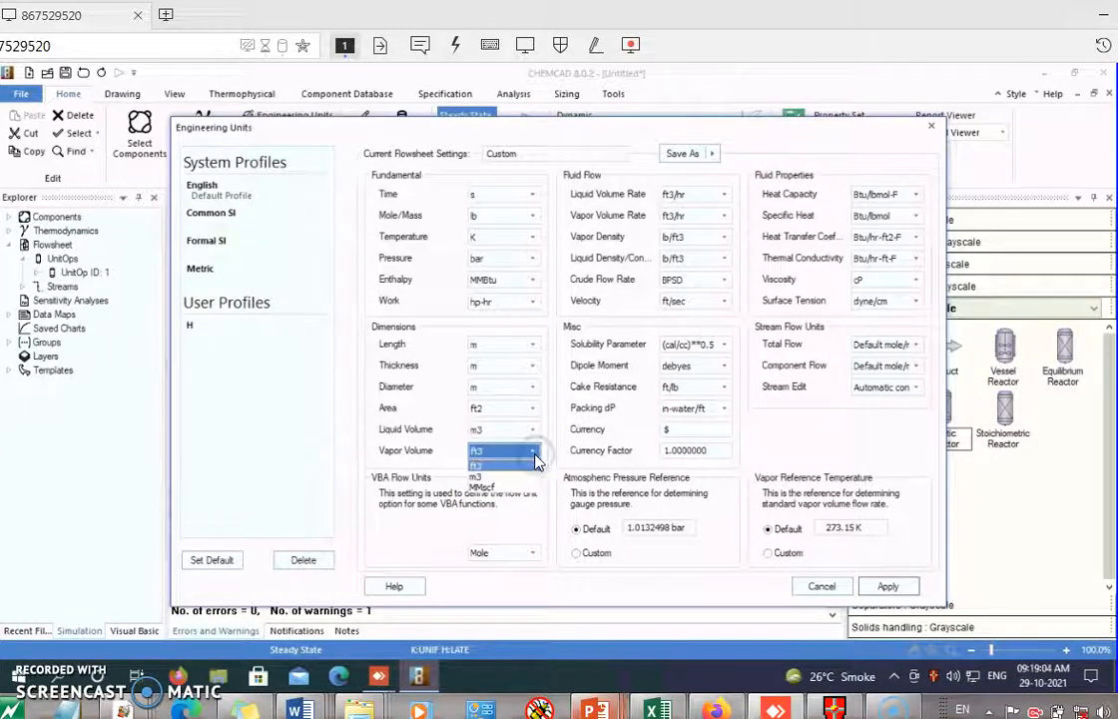
click(489, 480)
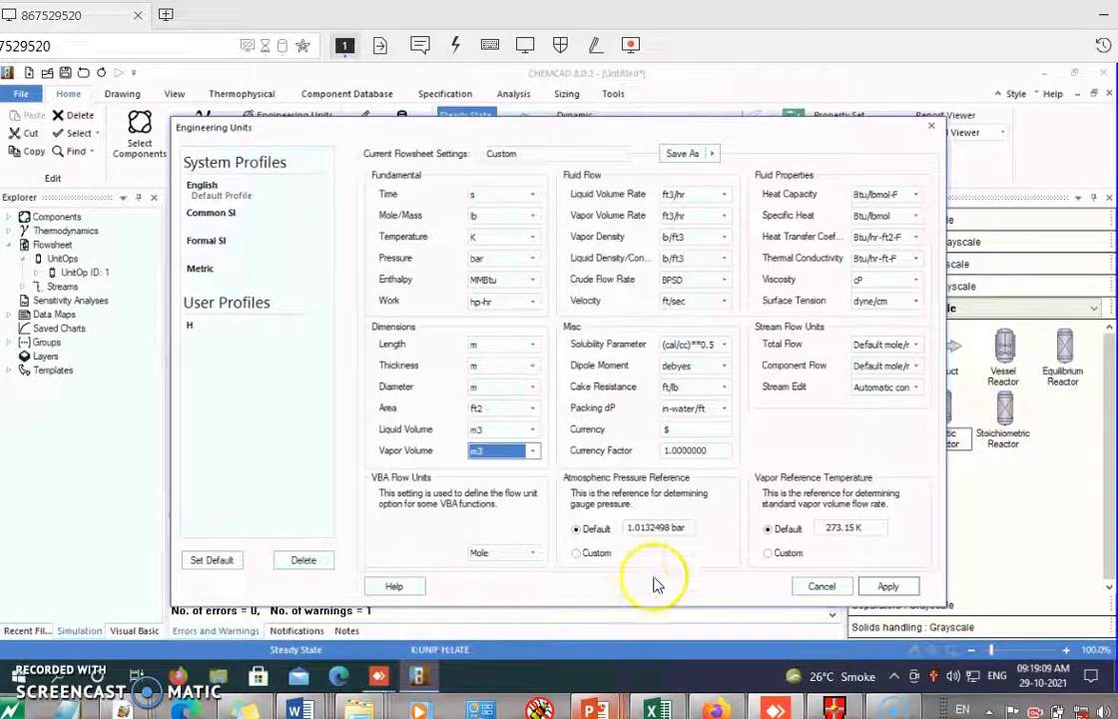
- Set the area unit to m2 and apply the custom engineering units to the flowsheet
click(532, 410)
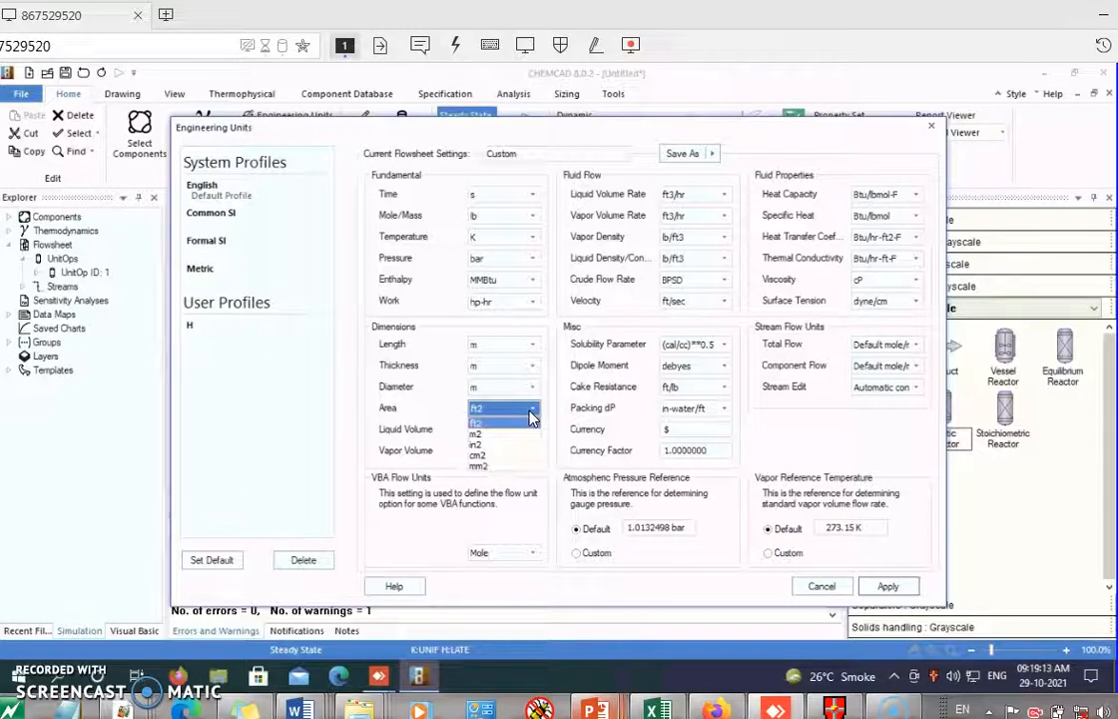
click(479, 440)
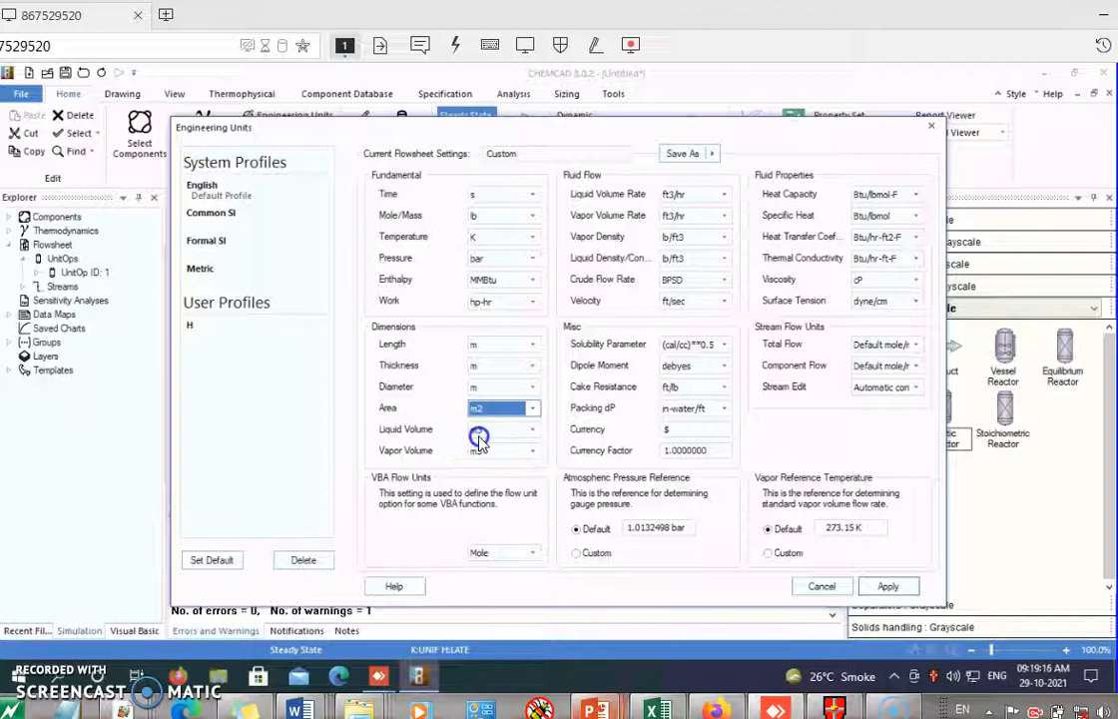
click(891, 588)
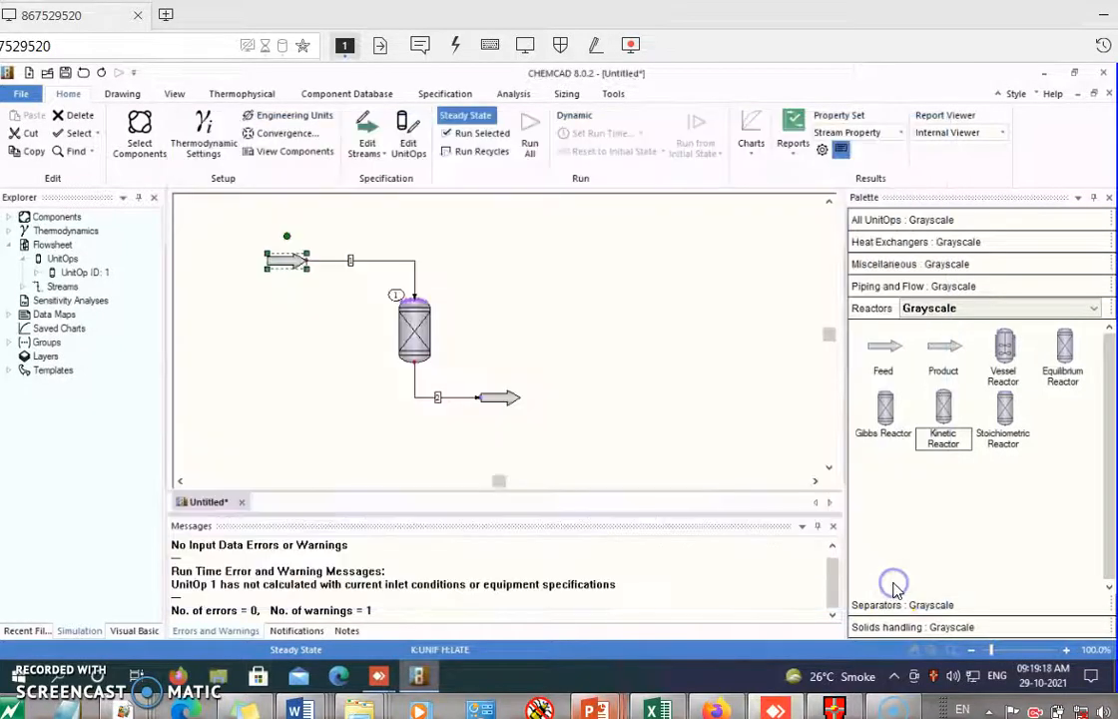
click(644, 336)
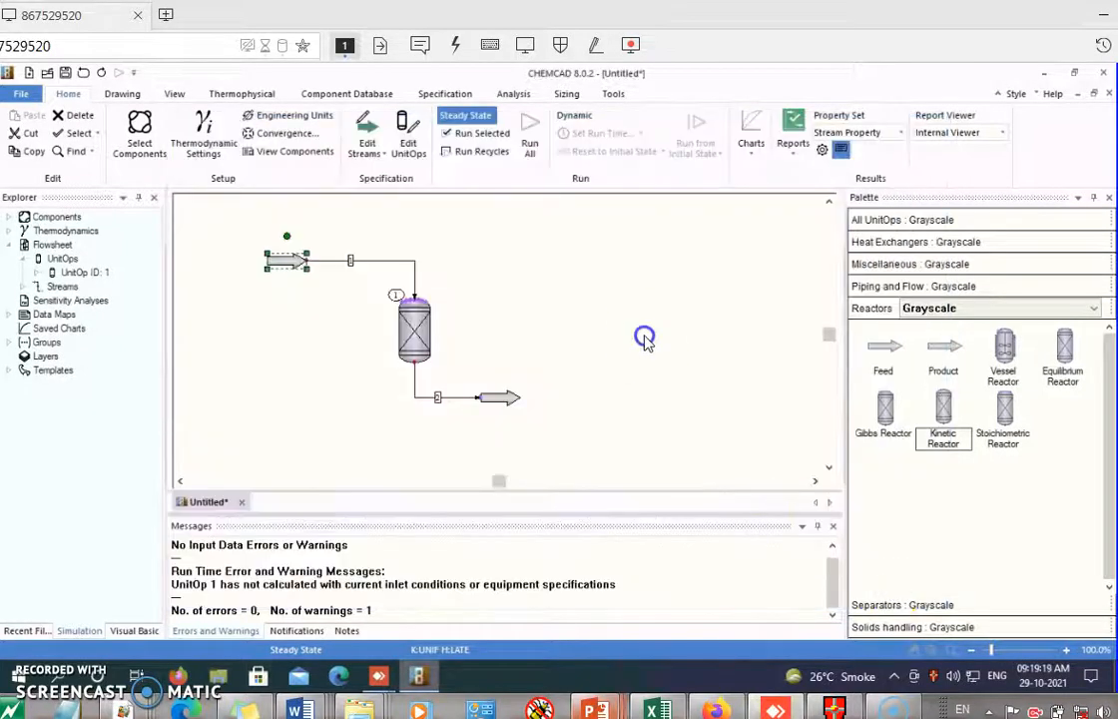
click(415, 339)
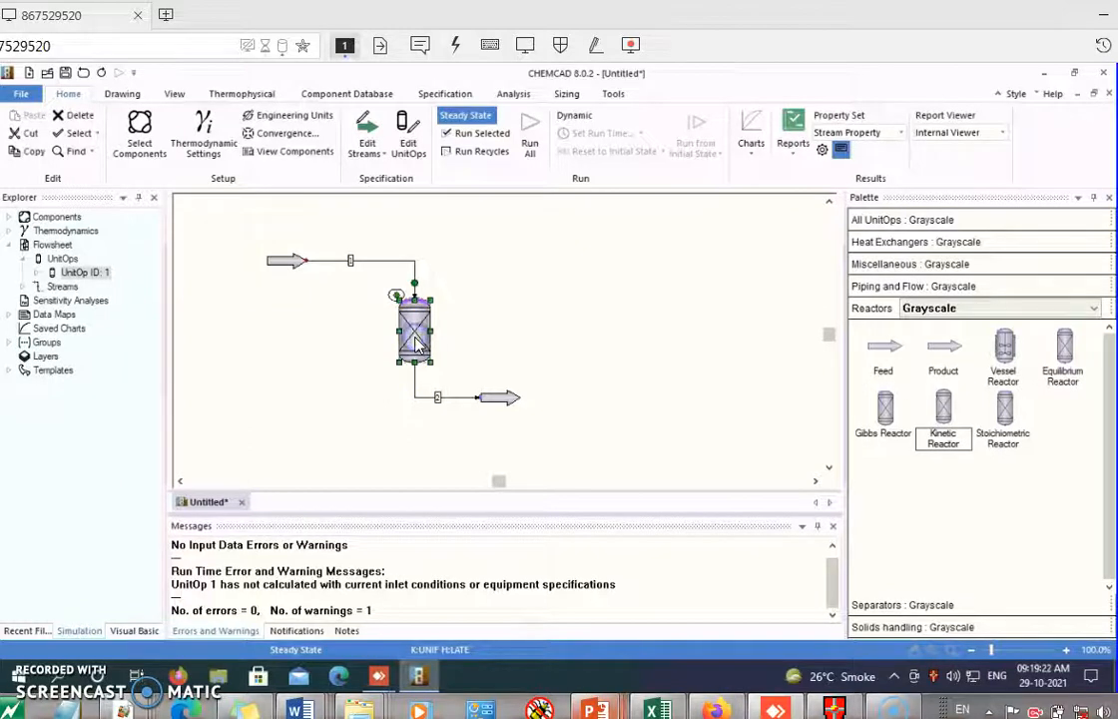
double_click(416, 339)
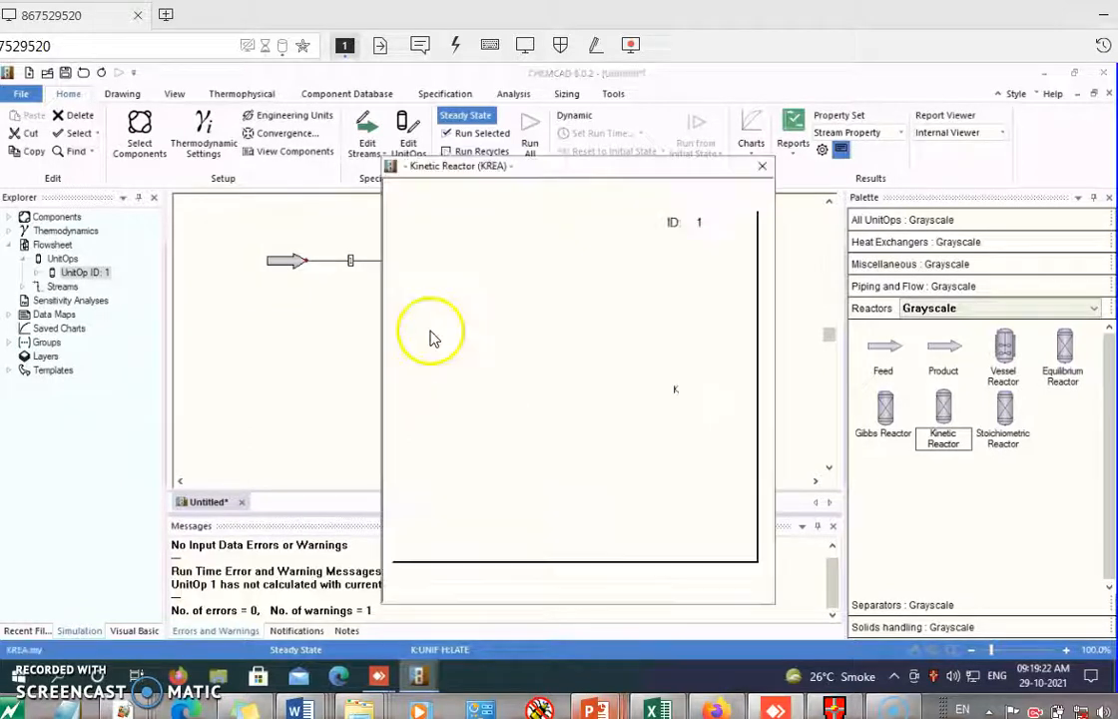
click(761, 167)
- Name the feed stream Inlet and set its temperature to 880 K and its pressure to 1.378 bar
double_click(285, 270)
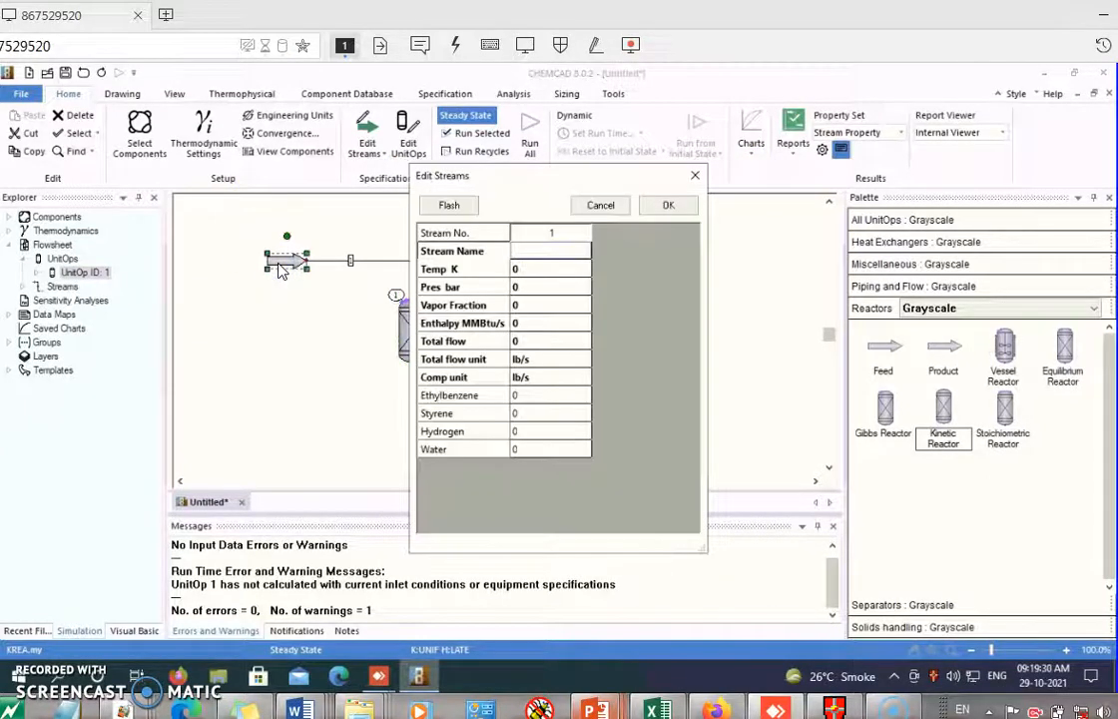
click(540, 255)
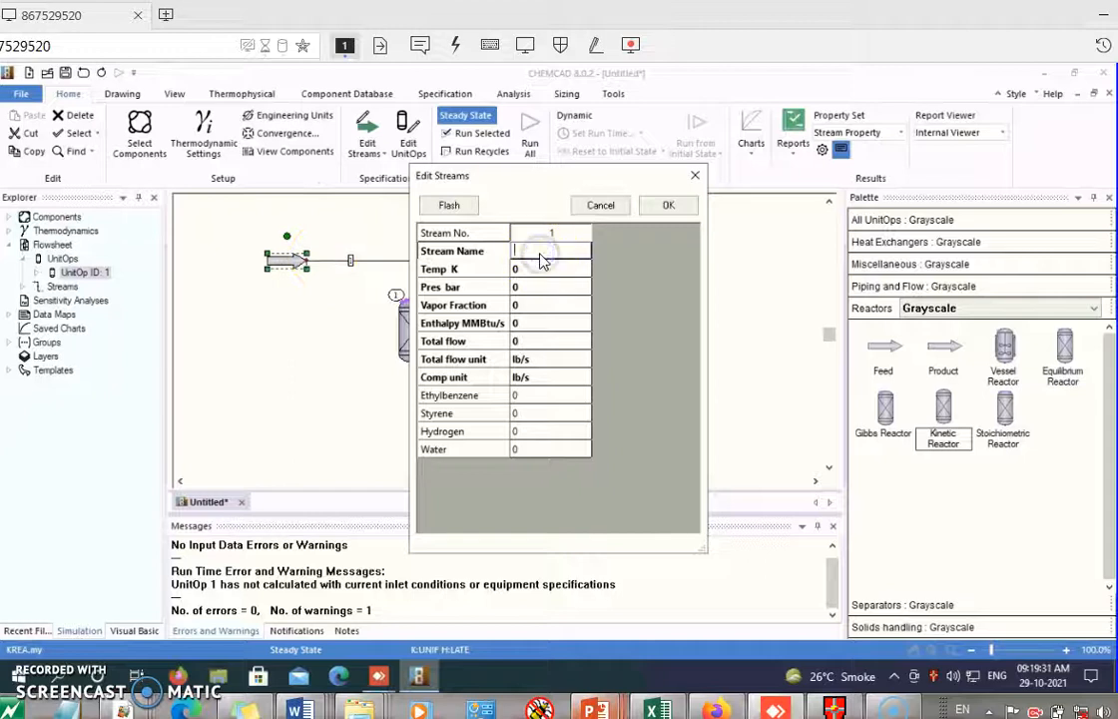
click(534, 270)
text(Inlet)
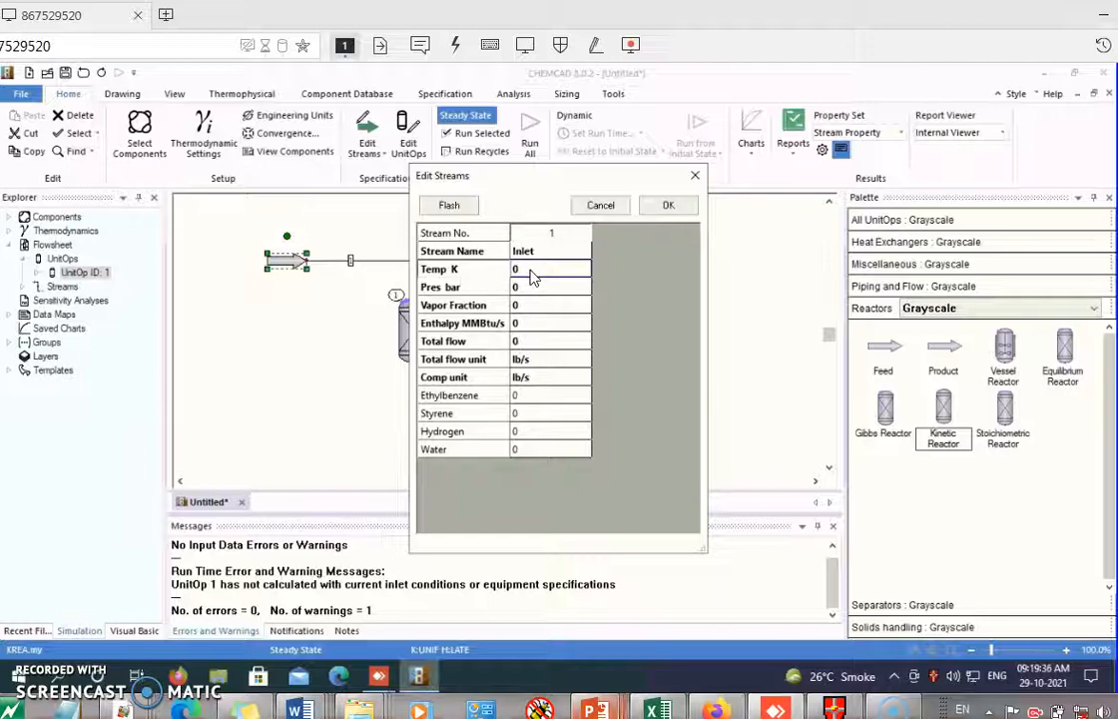
click(532, 279)
text(380)
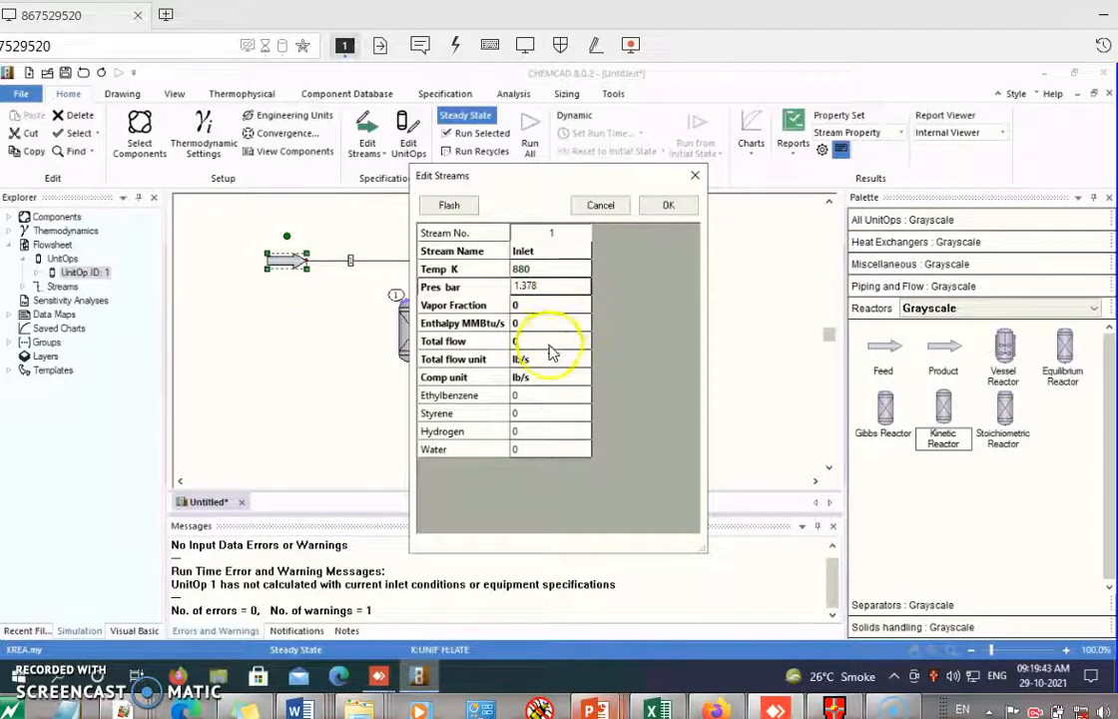
- Set the component flow unit of the Inlet stream to mol/s
click(545, 379)
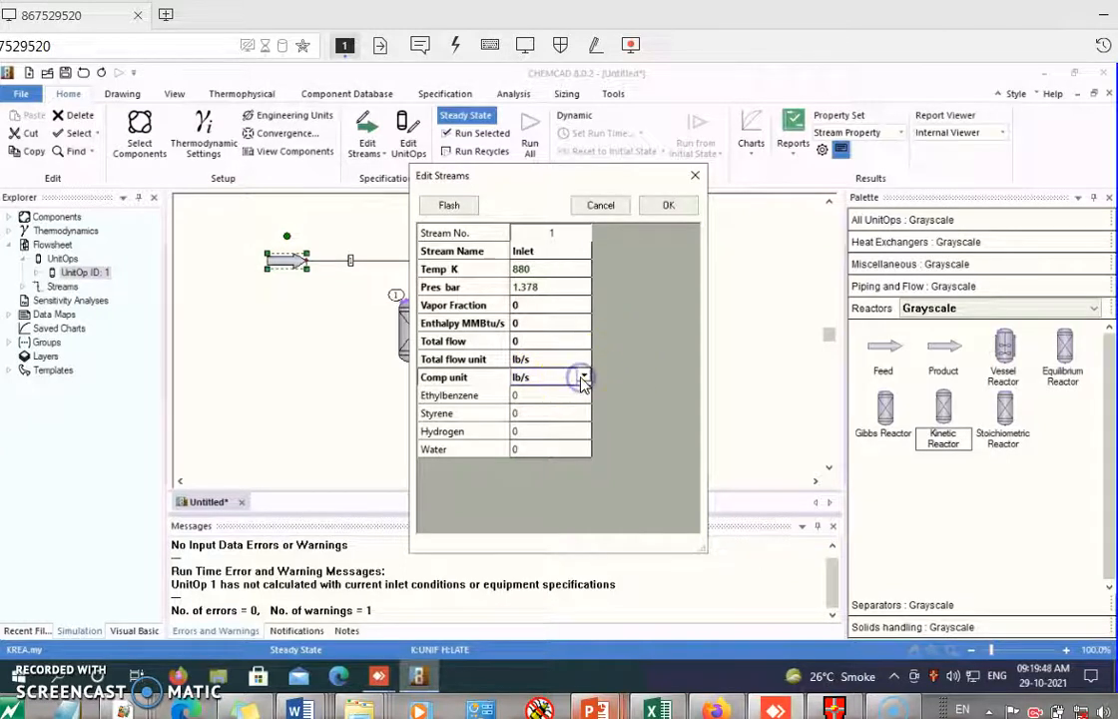
click(583, 379)
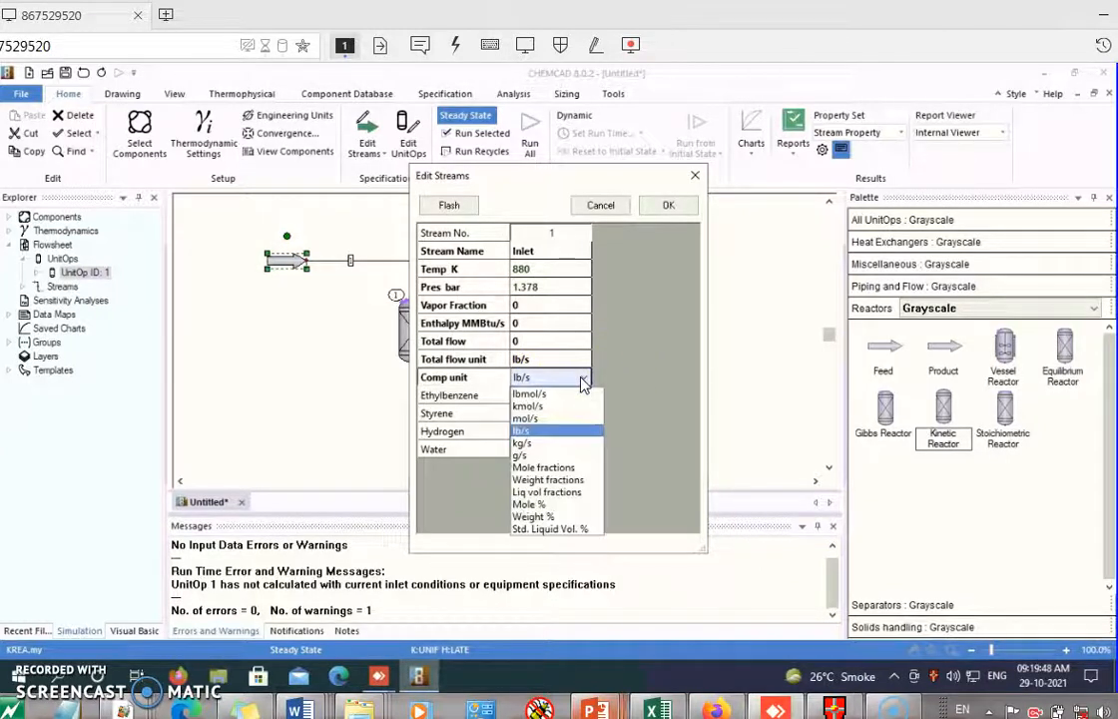
click(539, 428)
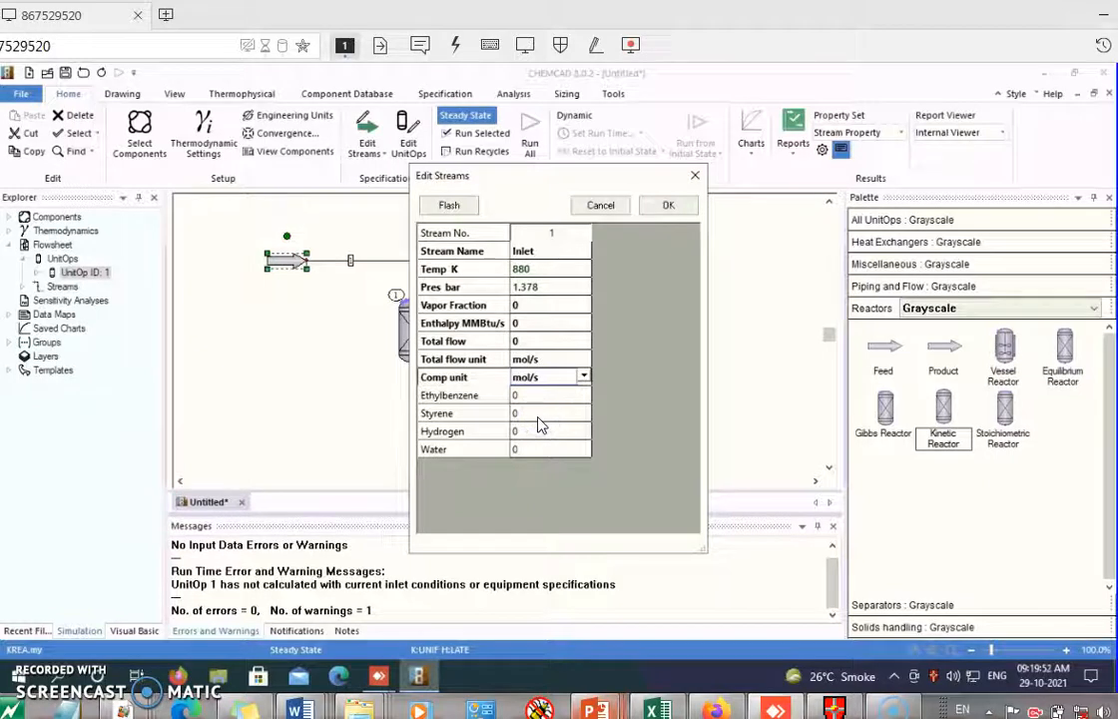
- Look up the feed's component flow rates on the Kinetic Reactor problem slide in PowerPoint, and return to CHEMCAD
key(alt+Tab)
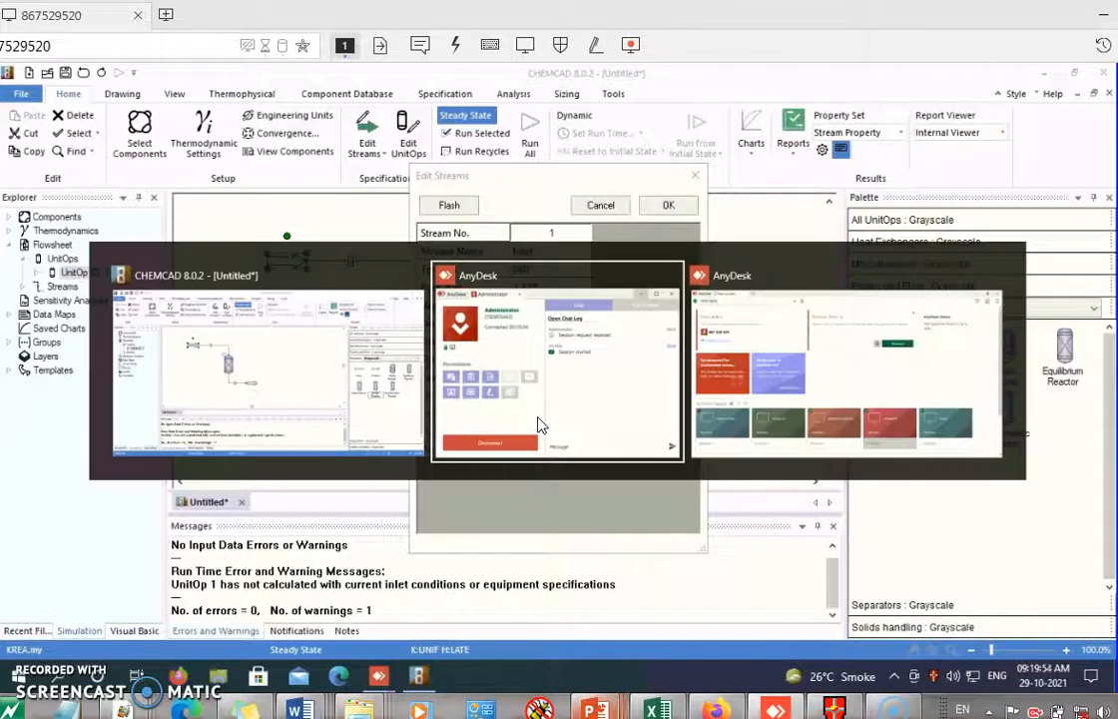
key(alt+Tab)
key(alt+Tab)
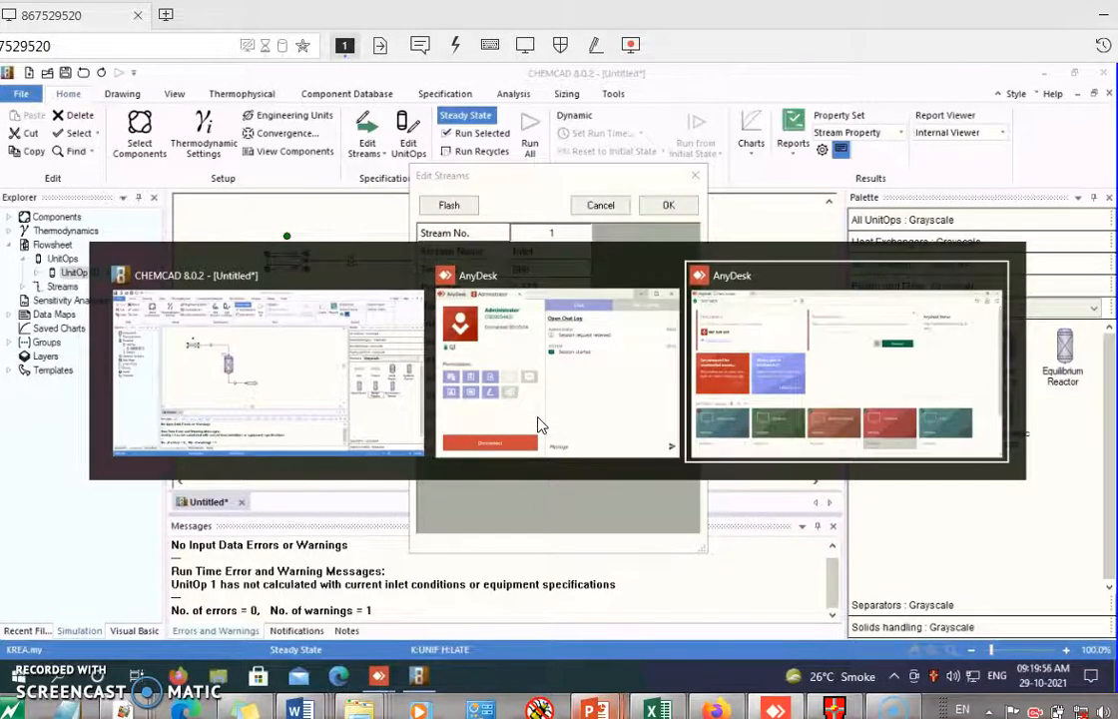
click(563, 531)
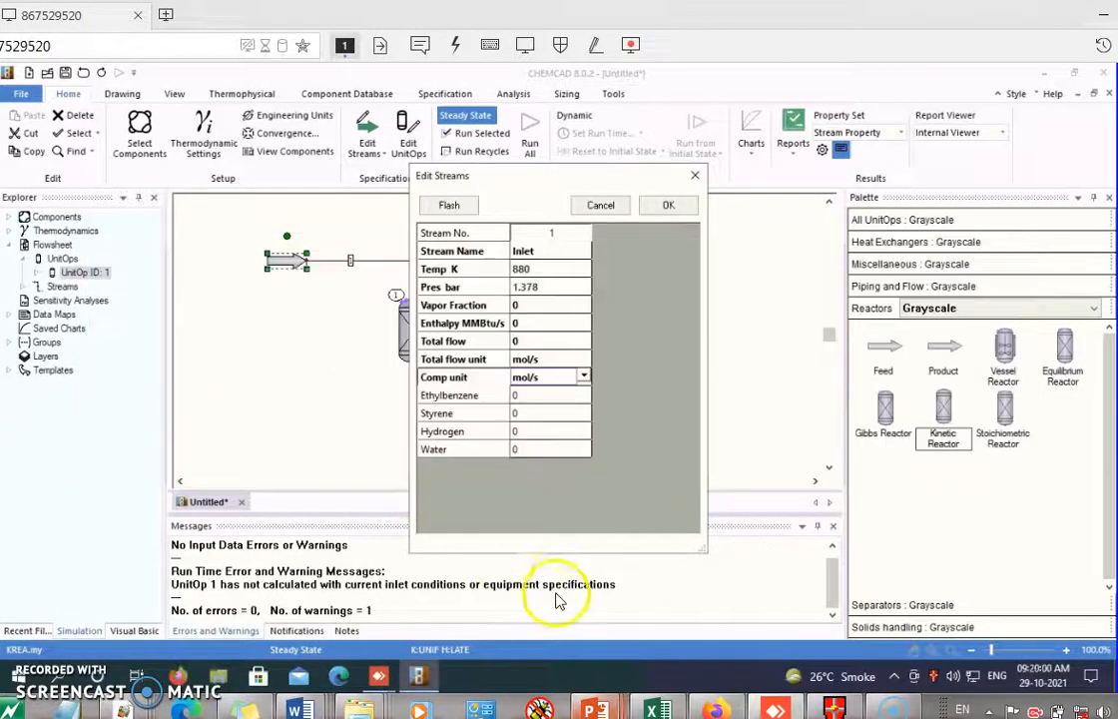
mouse_move(593, 709)
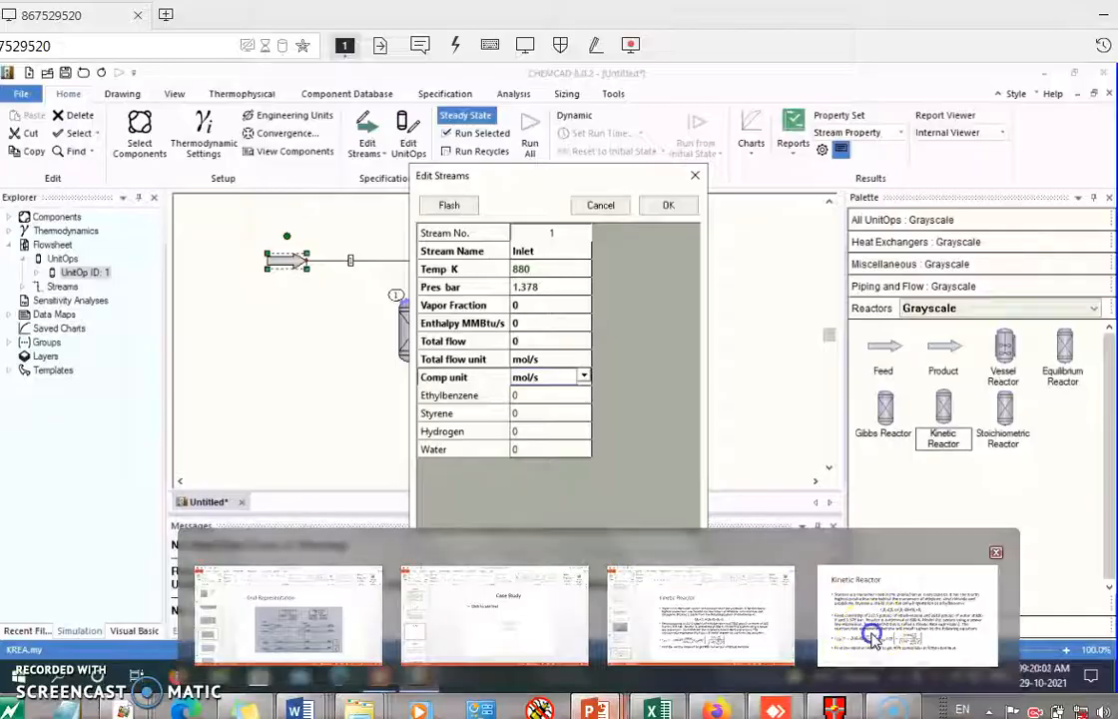
click(870, 639)
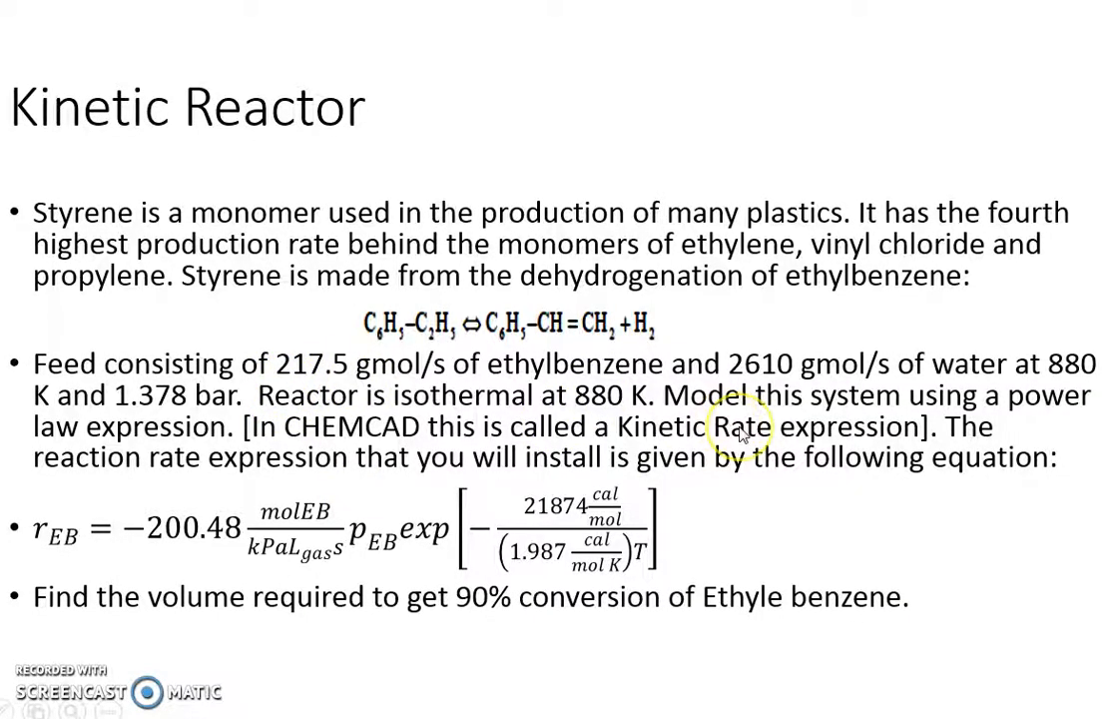
key(alt+Tab)
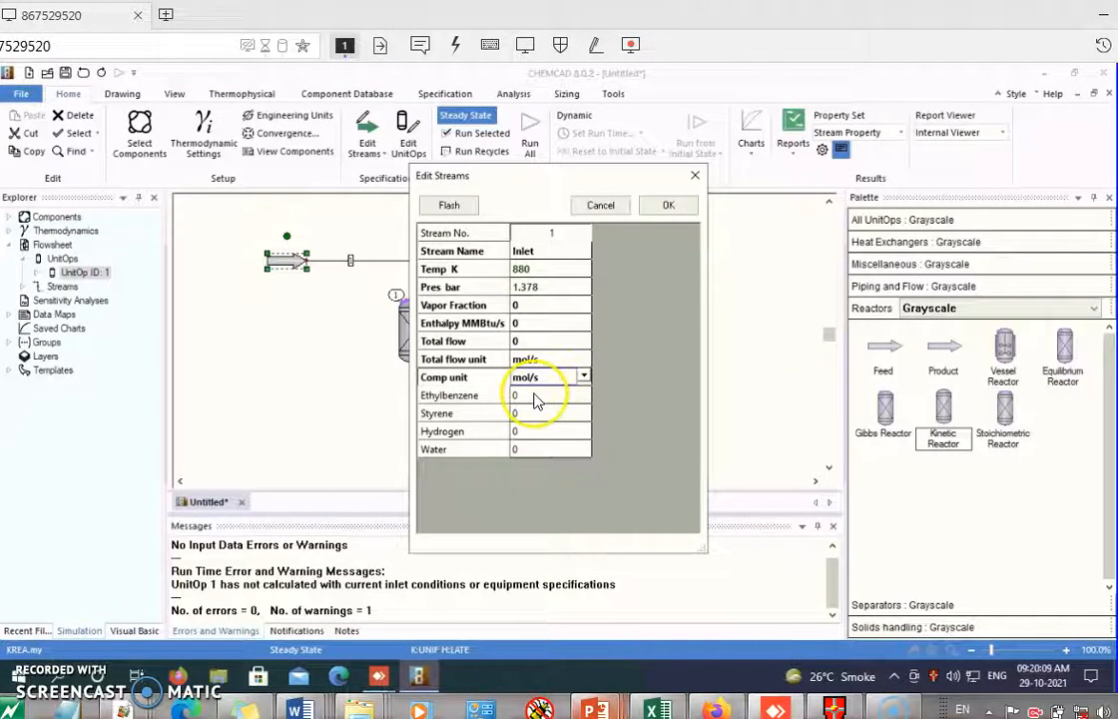
- Enter 217.5 mol/s of ethylbenzene and 2610 mol/s of water for the Inlet stream, flash it and accept the stream
click(534, 396)
text(2)
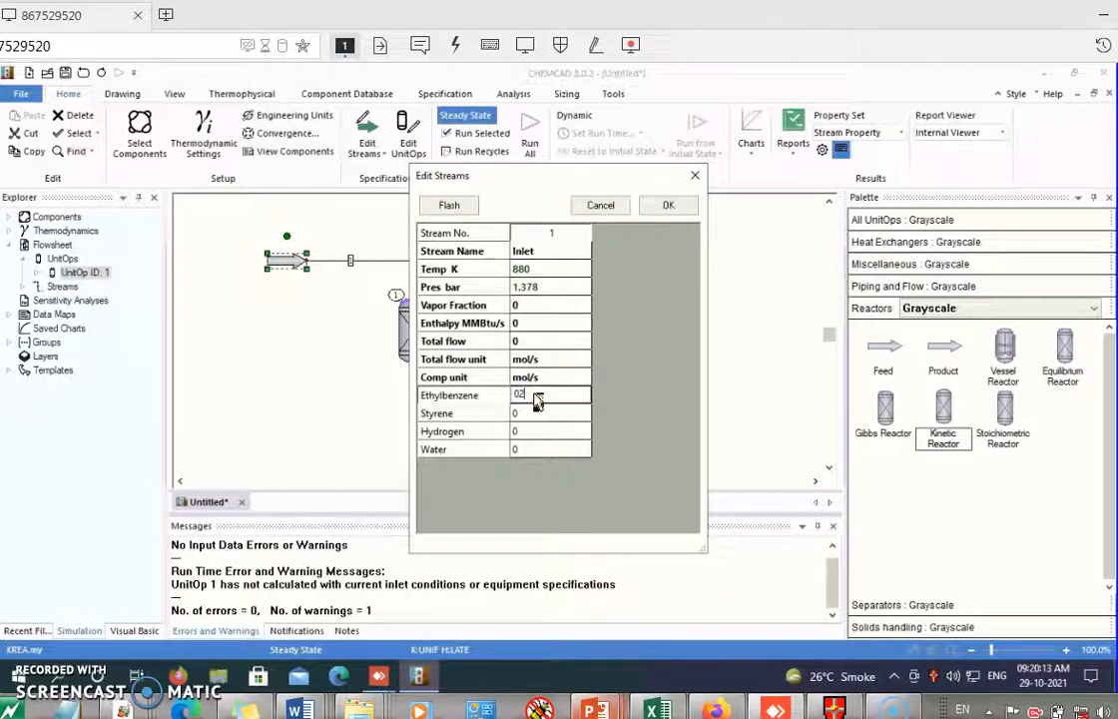
text(17.5)
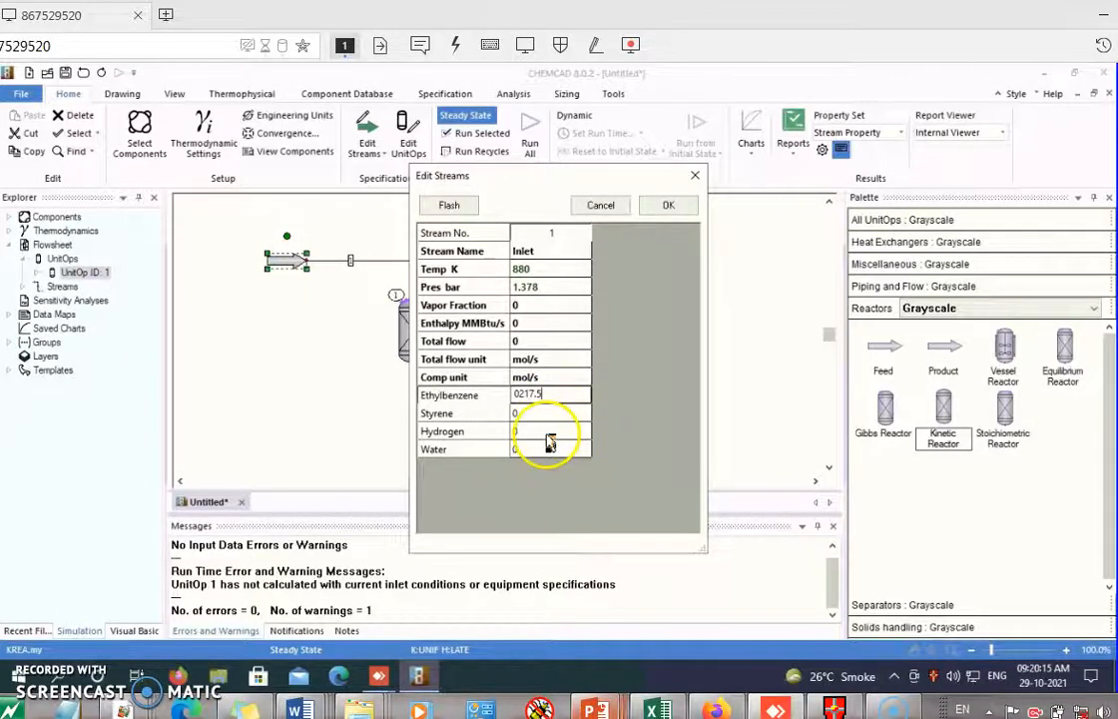
click(544, 447)
click(544, 447)
text(2610)
click(599, 462)
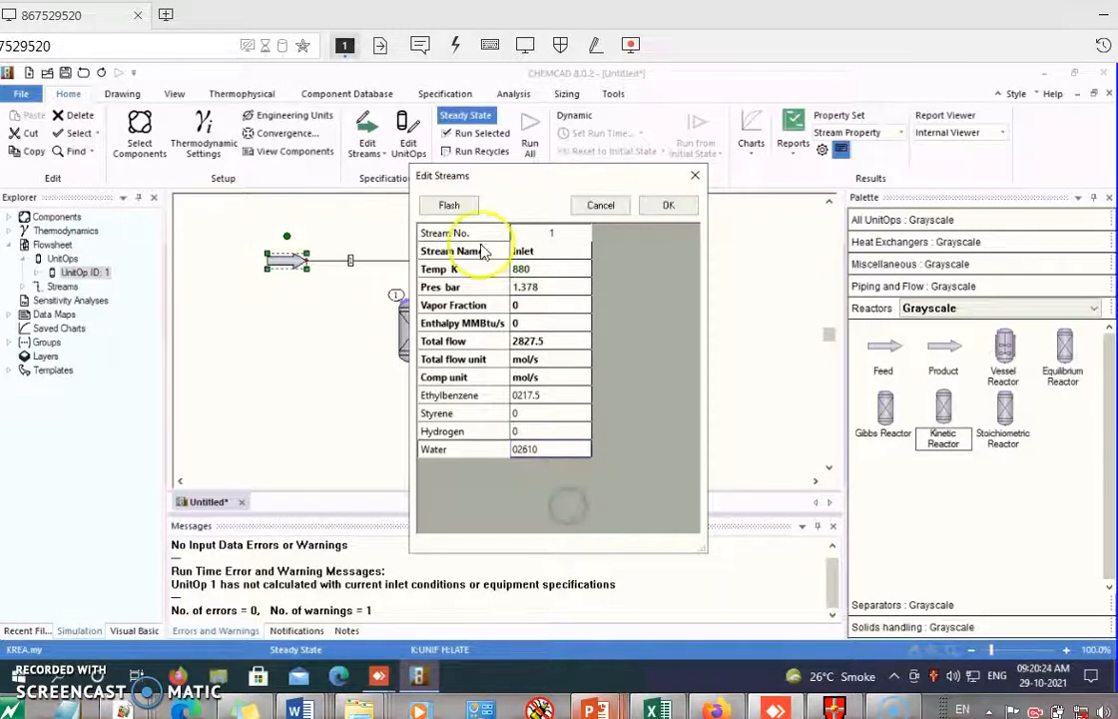
click(449, 206)
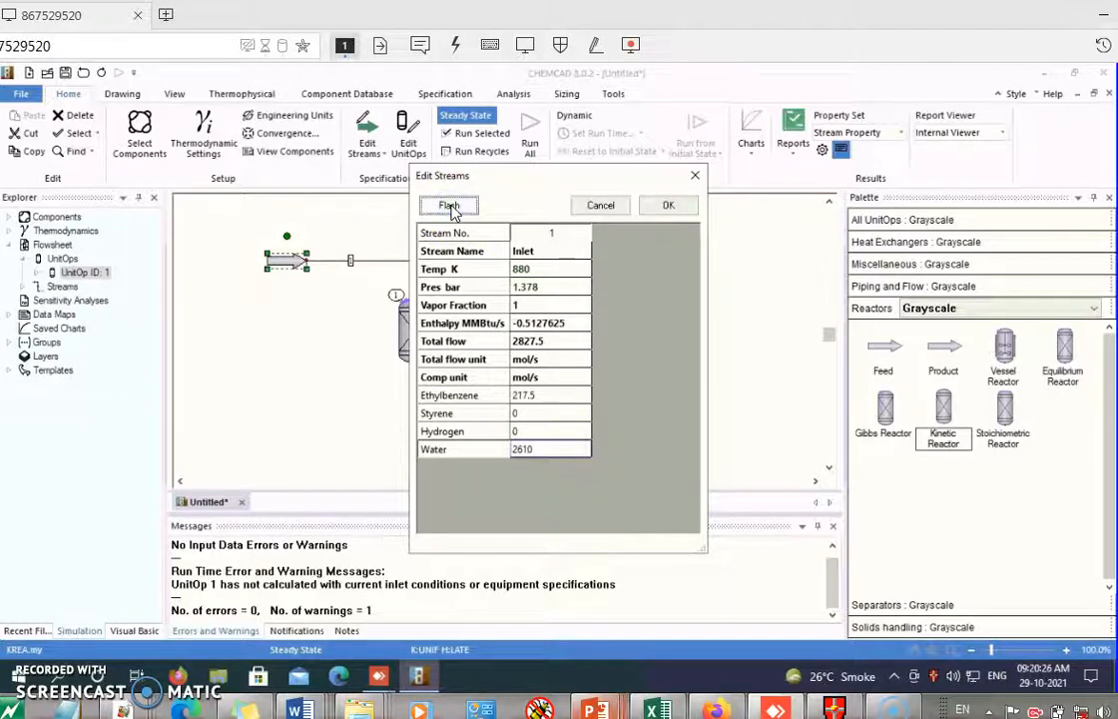
click(661, 206)
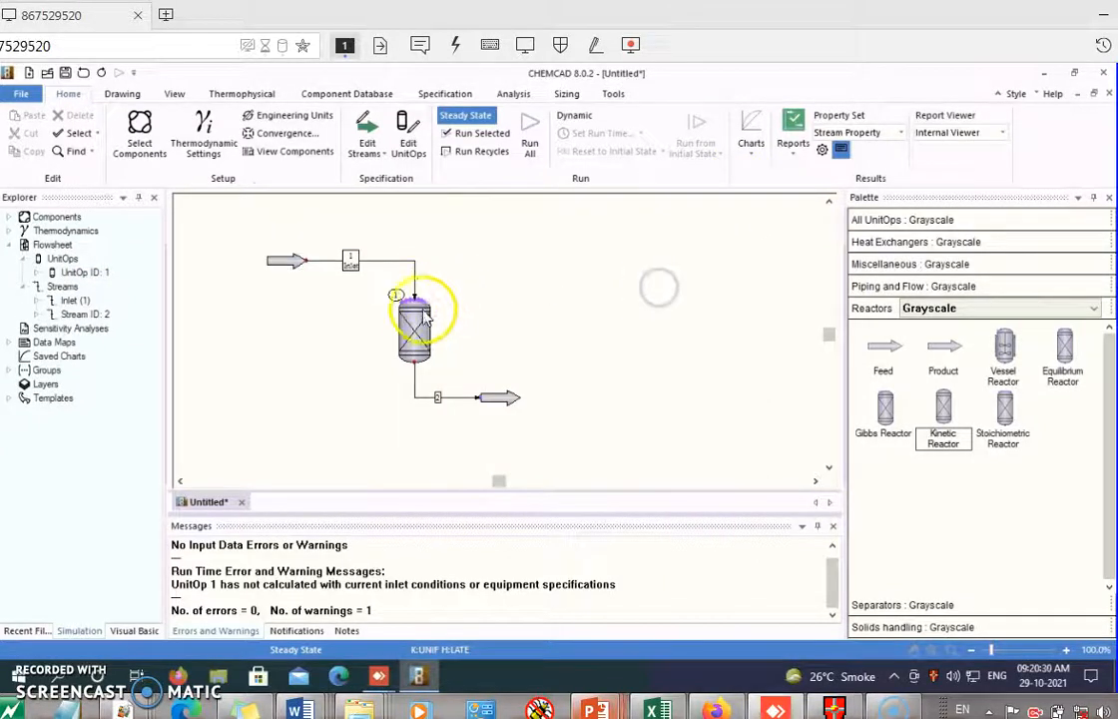
- Specify 1 reaction and a reactor pressure of 1.378 bar for the kinetic reactor
click(419, 325)
double_click(419, 324)
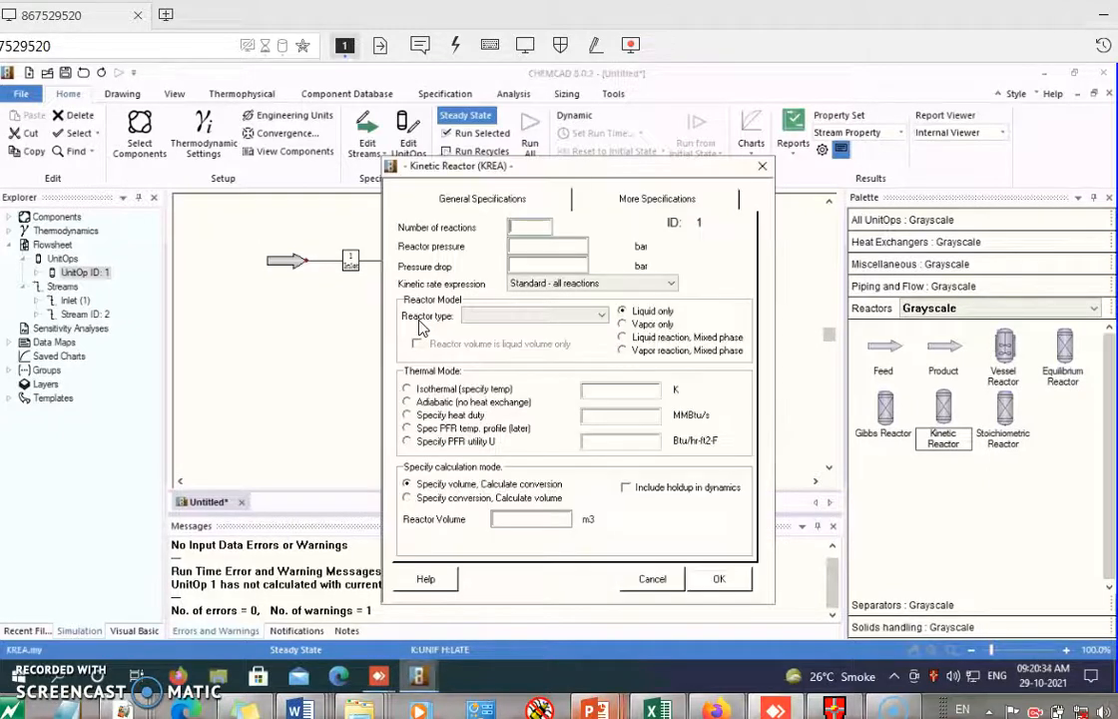
text(1)
click(529, 246)
text(1.378)
click(561, 266)
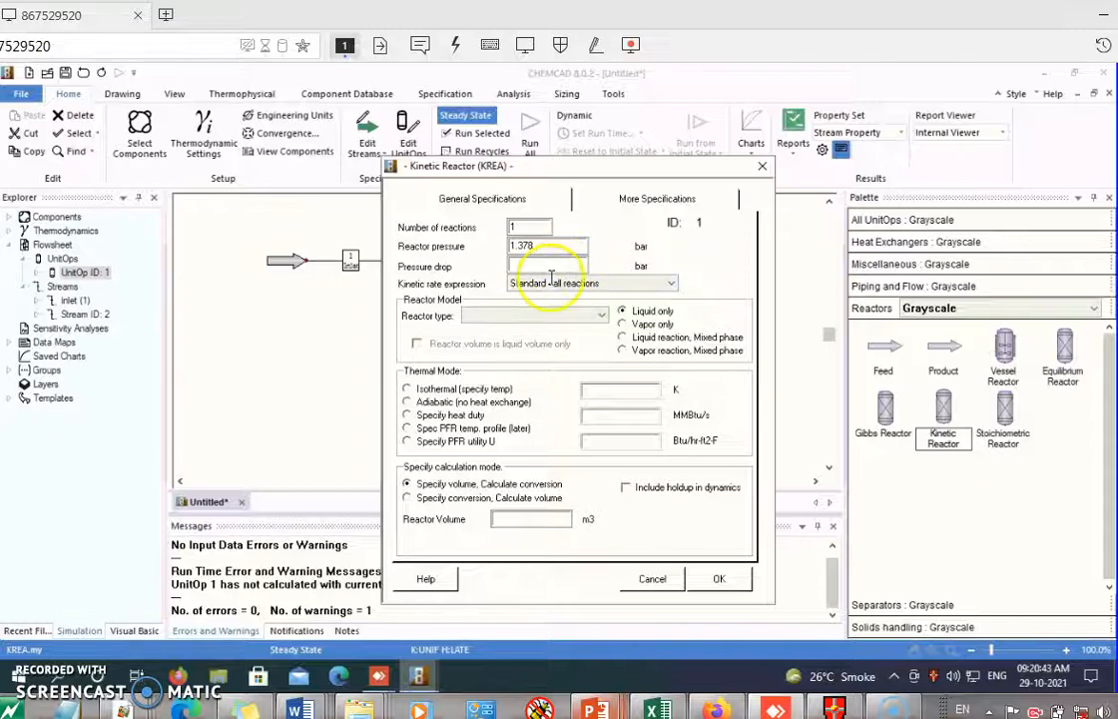
- Model the reactor as a vapor-only PFR (Plug Flow) operating isothermally at 880 K
click(530, 314)
click(599, 316)
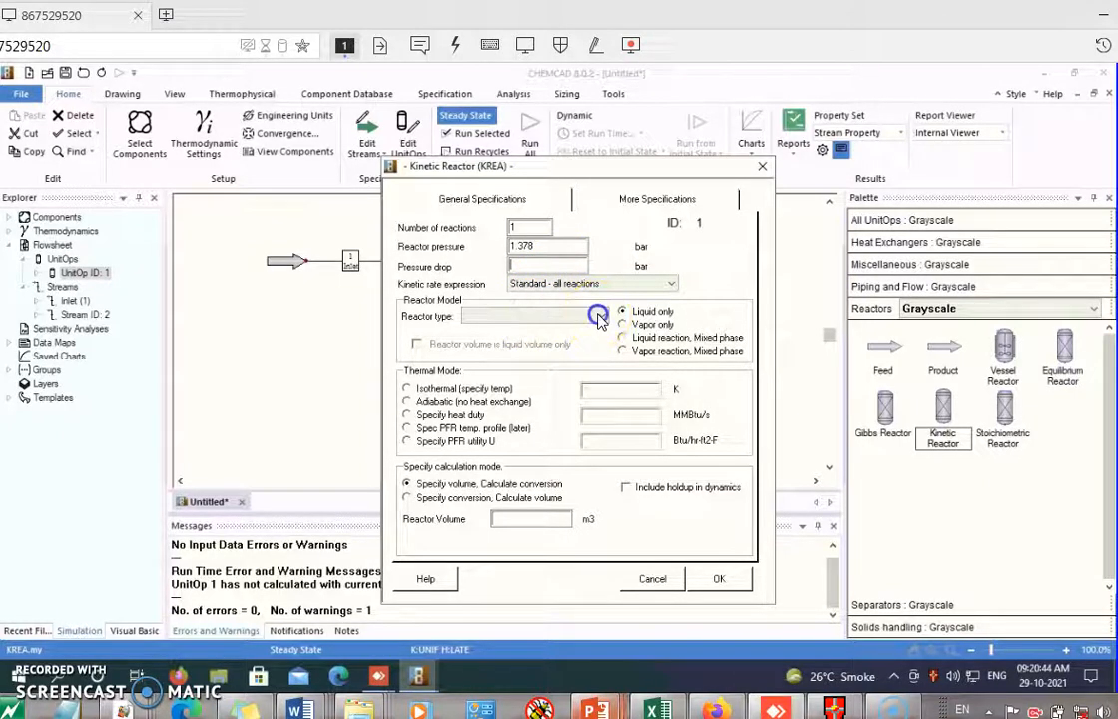
click(599, 316)
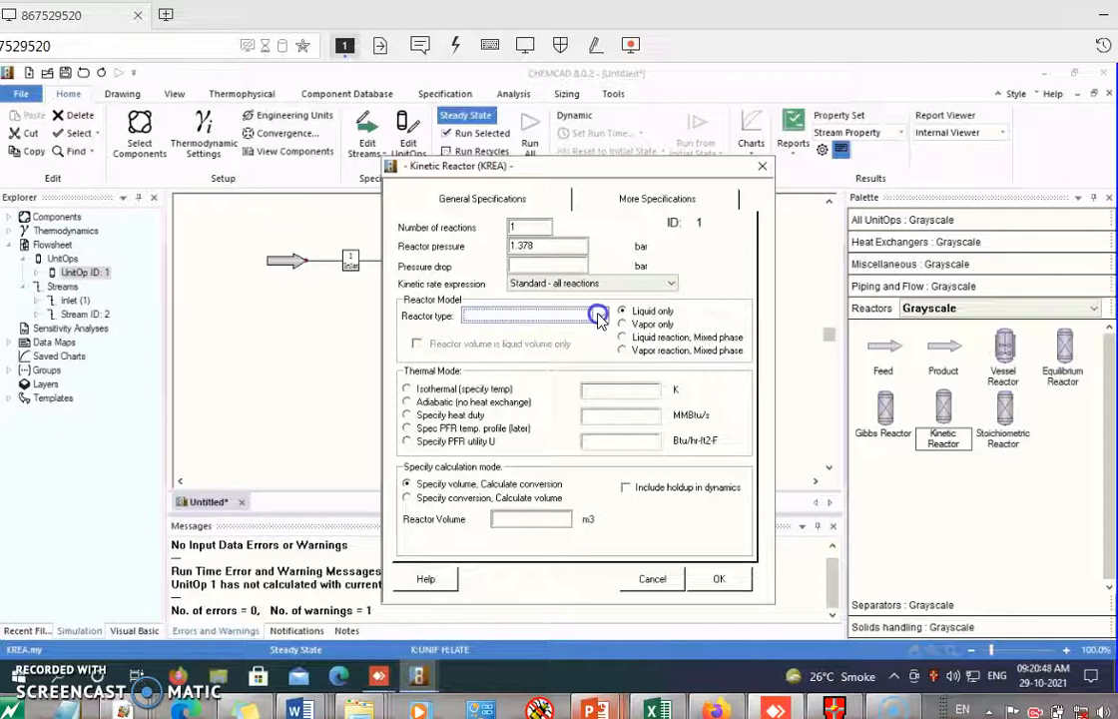
click(599, 316)
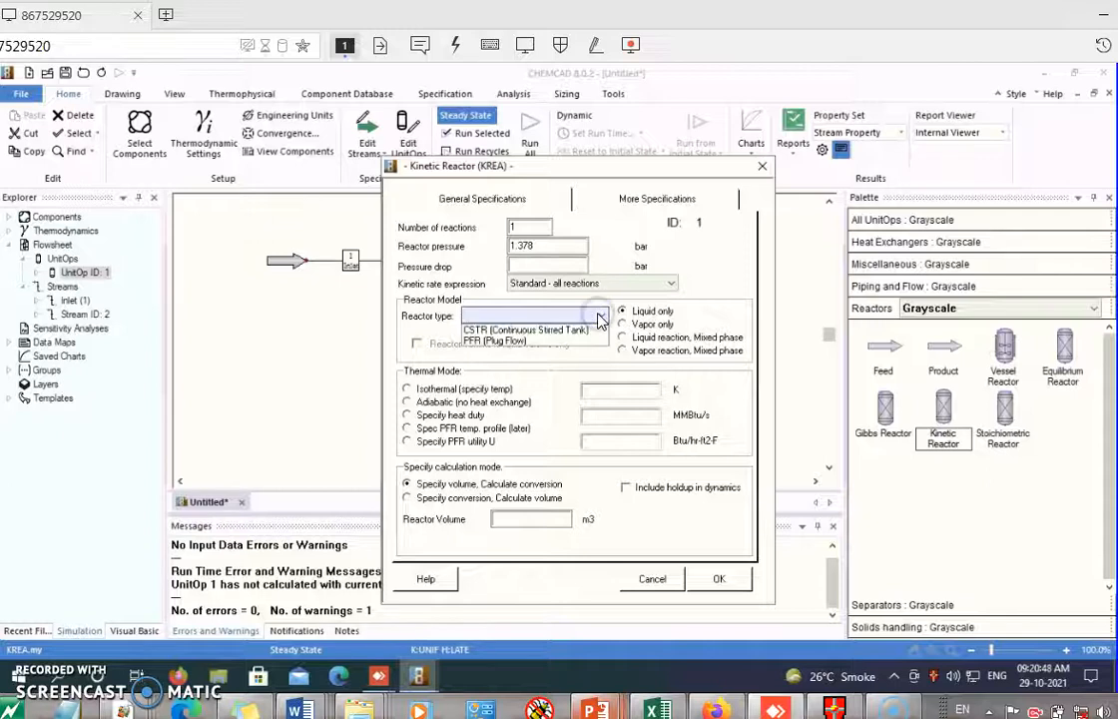
click(526, 344)
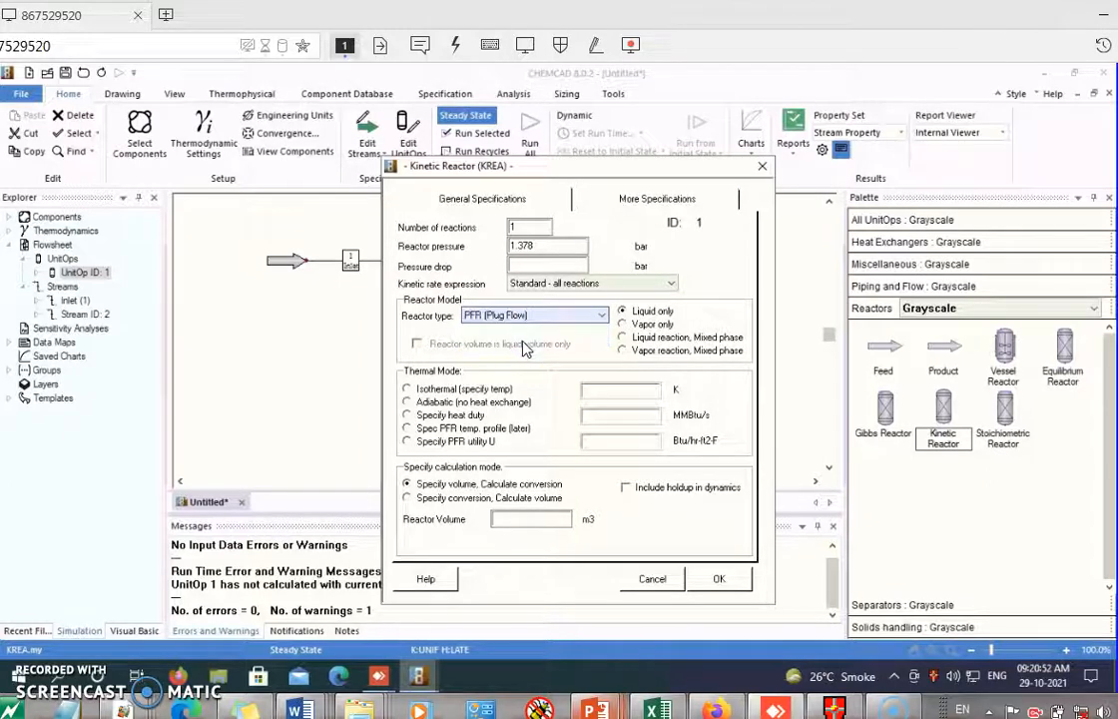
click(623, 324)
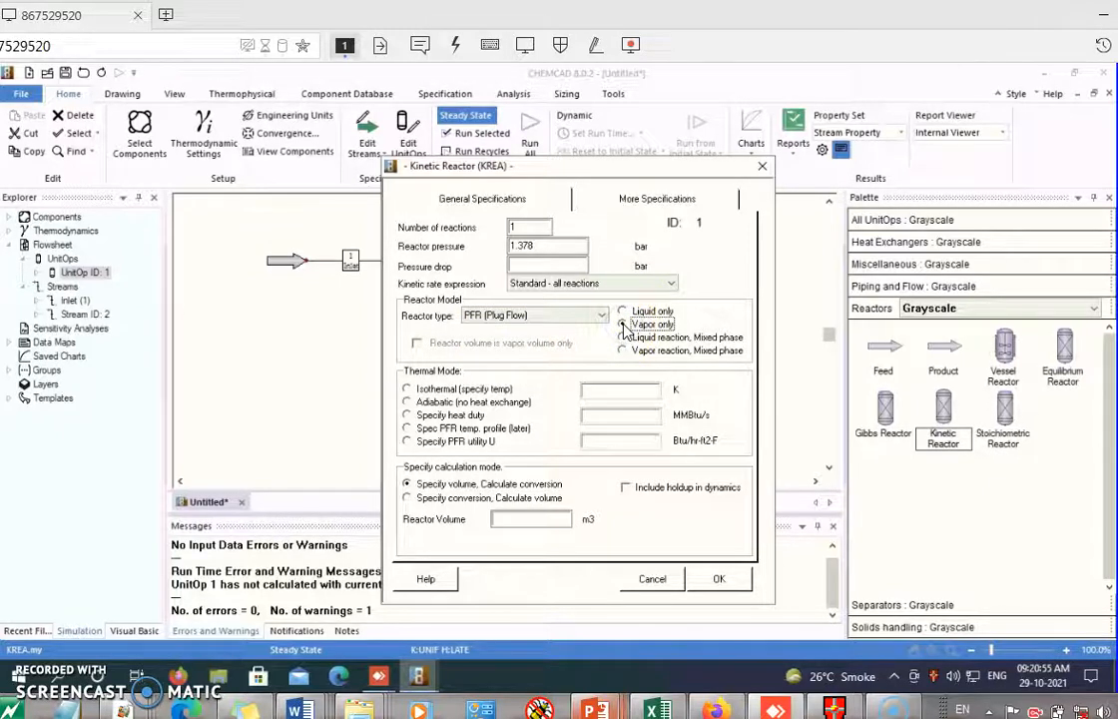
click(410, 389)
click(599, 392)
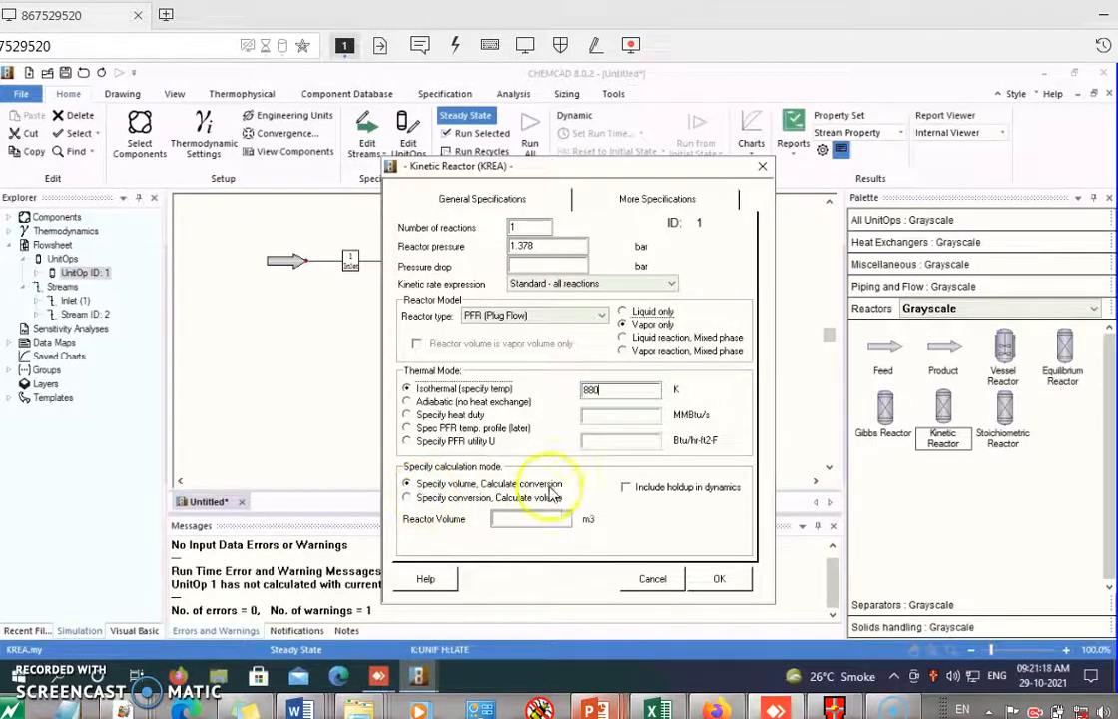
- Specify conversion and calculate volume for the reactor, with Ethylbenzene as key component and a conversion of 0.9
click(407, 498)
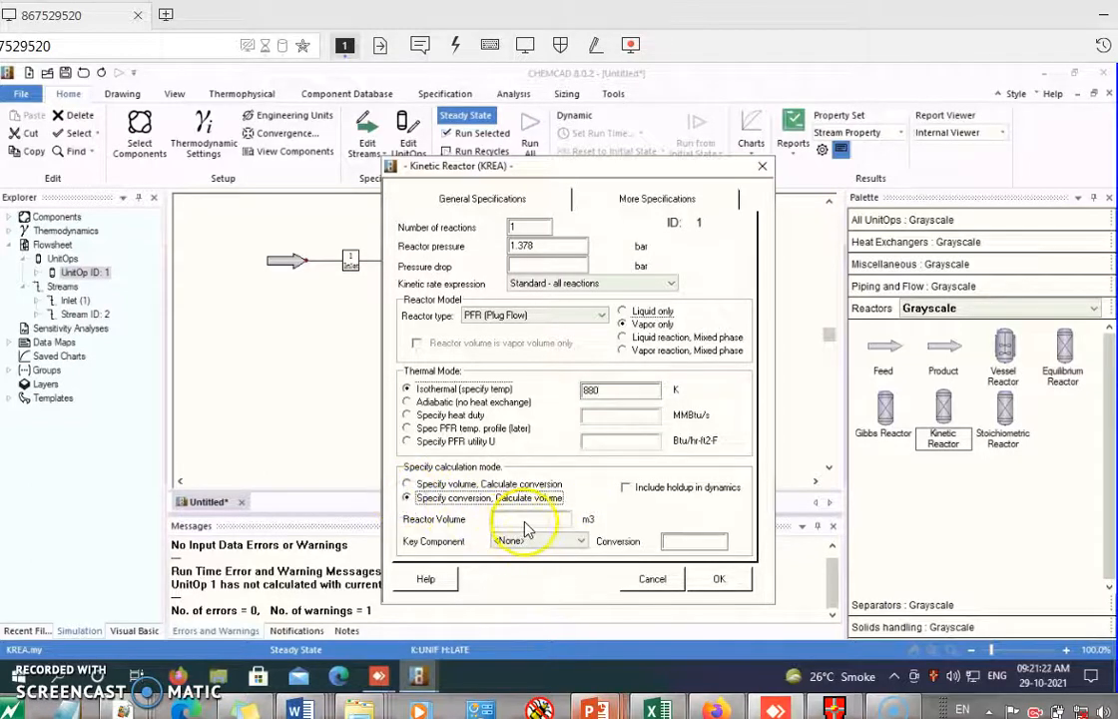
click(679, 541)
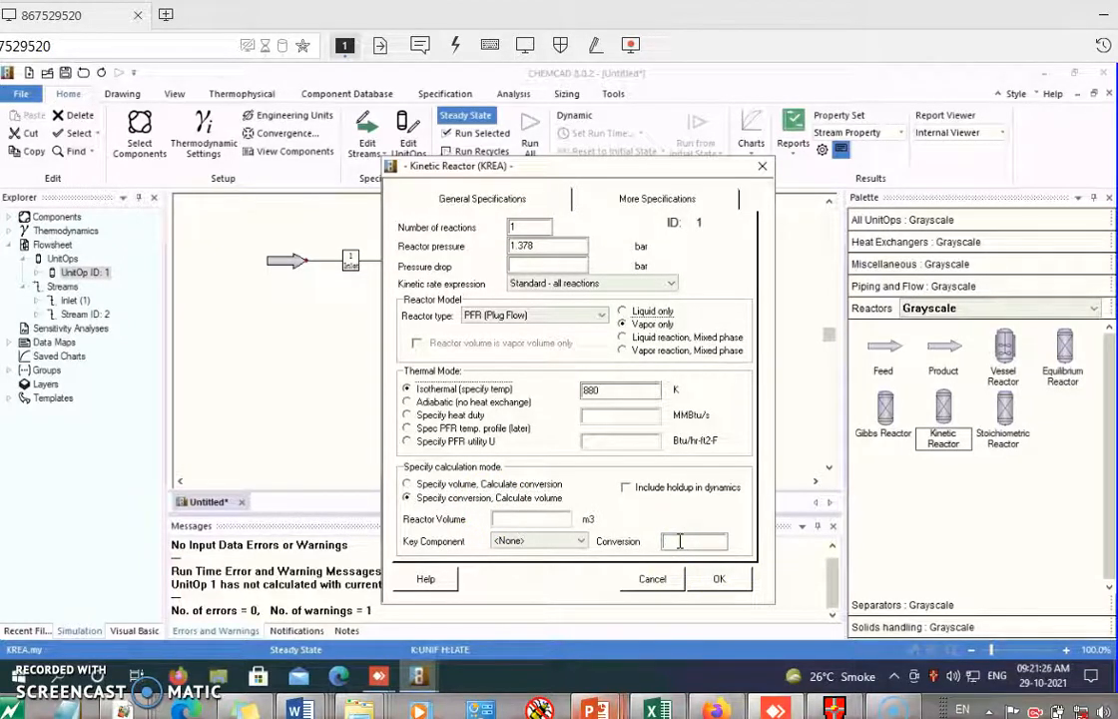
click(583, 542)
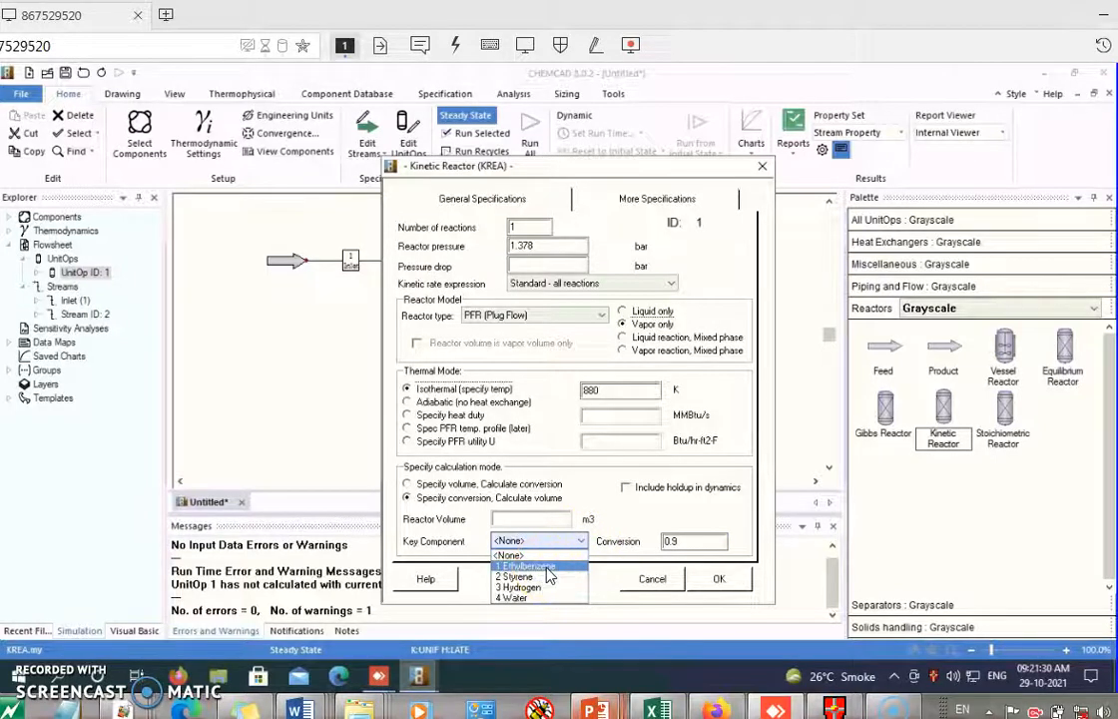
click(546, 569)
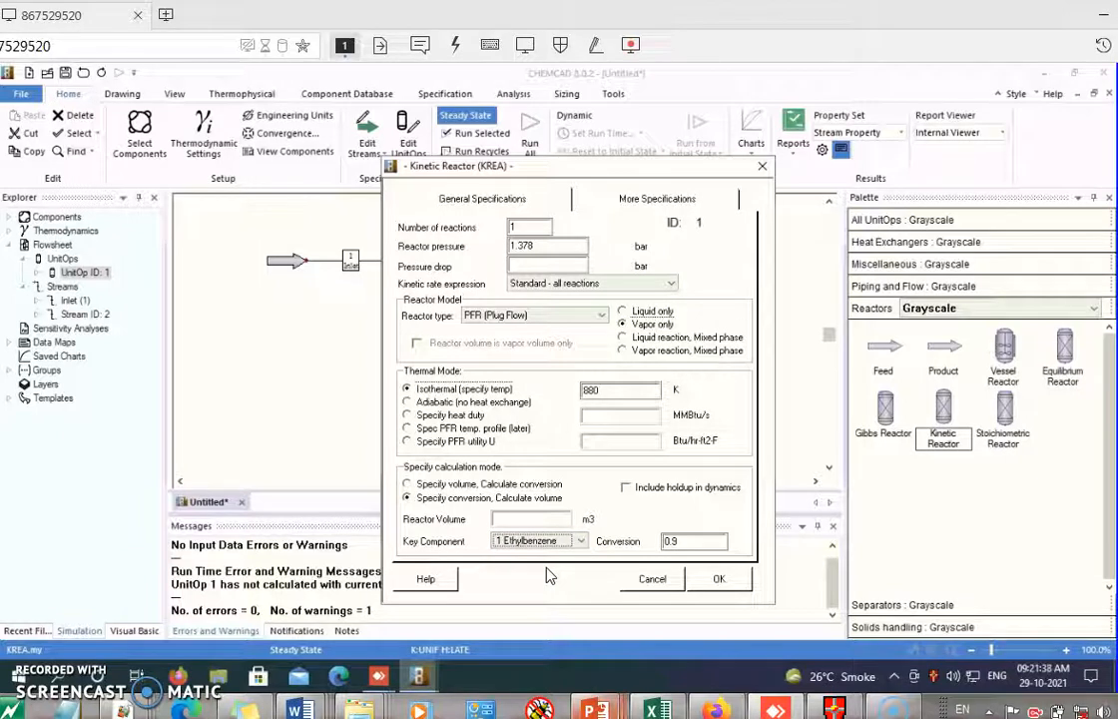
- Set the reaction engineering units to a partial pressure concentration basis, partial pressure in kPa and activation energy in Cal
click(637, 201)
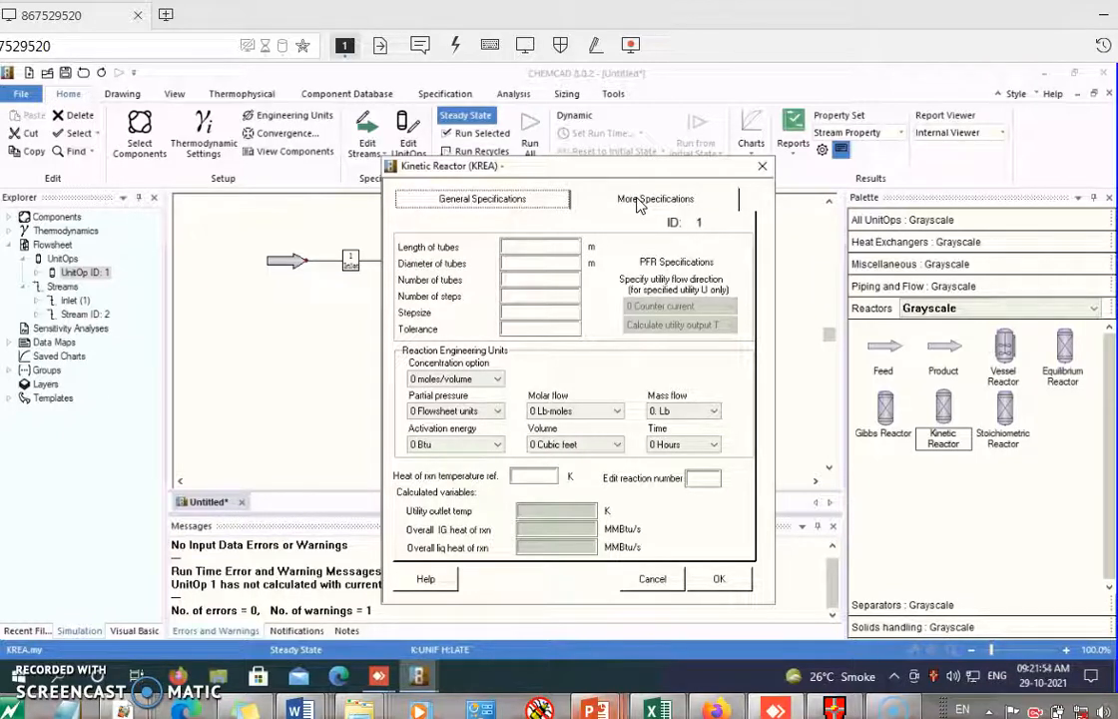
click(498, 387)
click(498, 386)
click(498, 387)
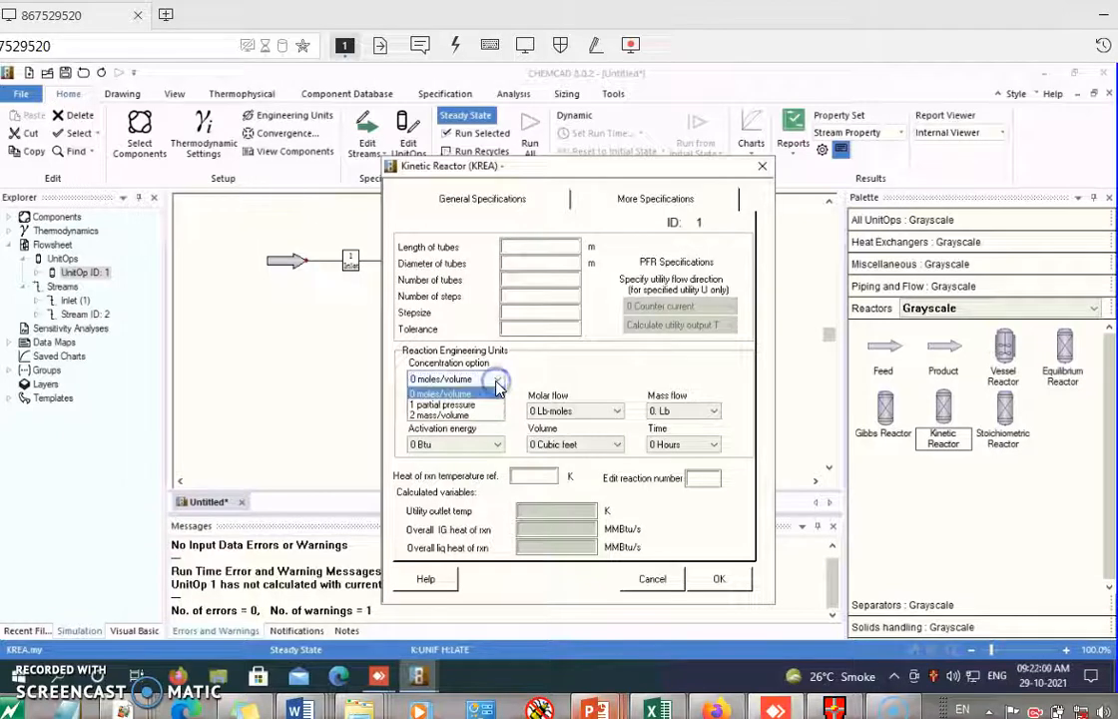
click(445, 403)
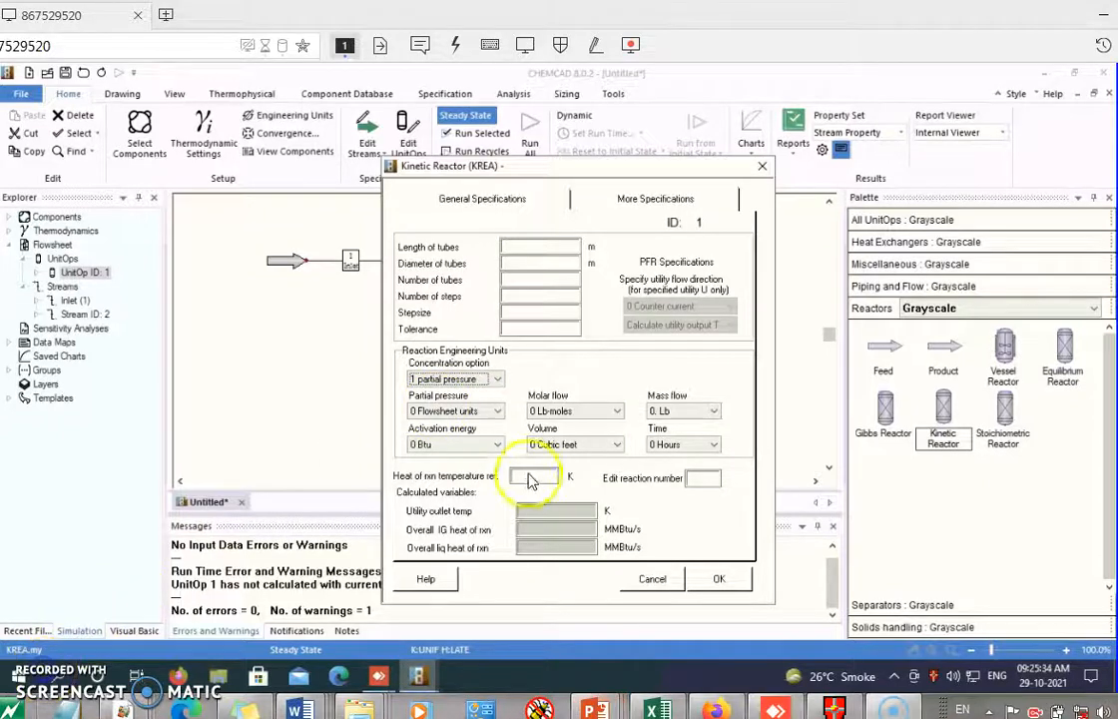
click(499, 415)
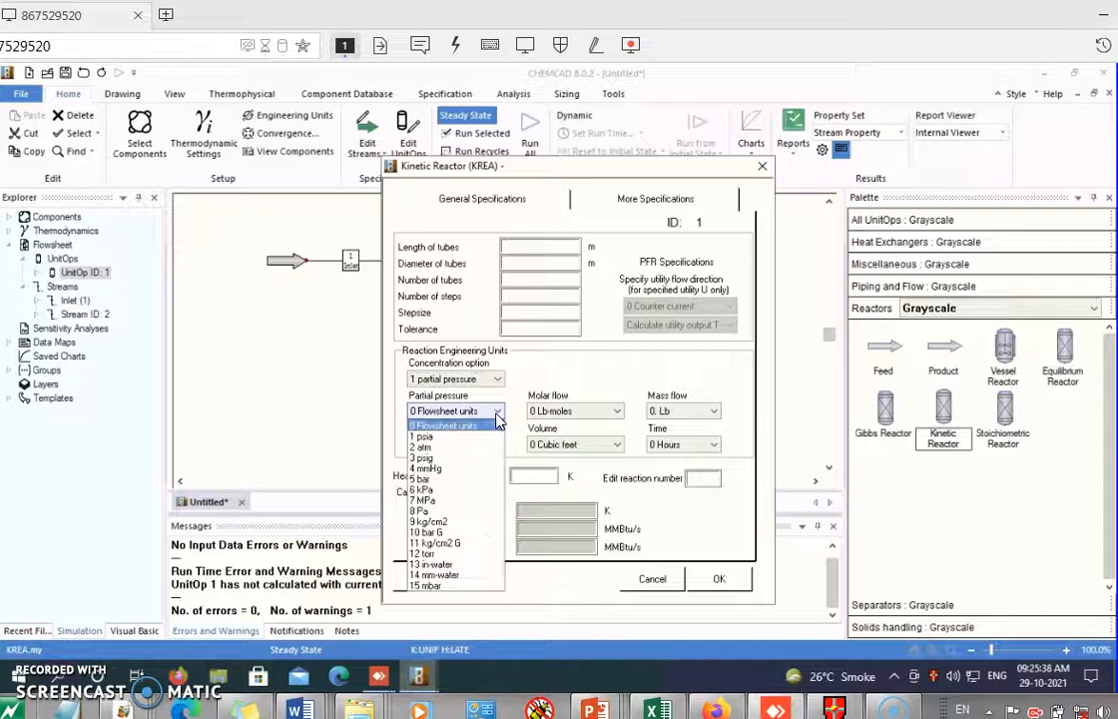
click(425, 491)
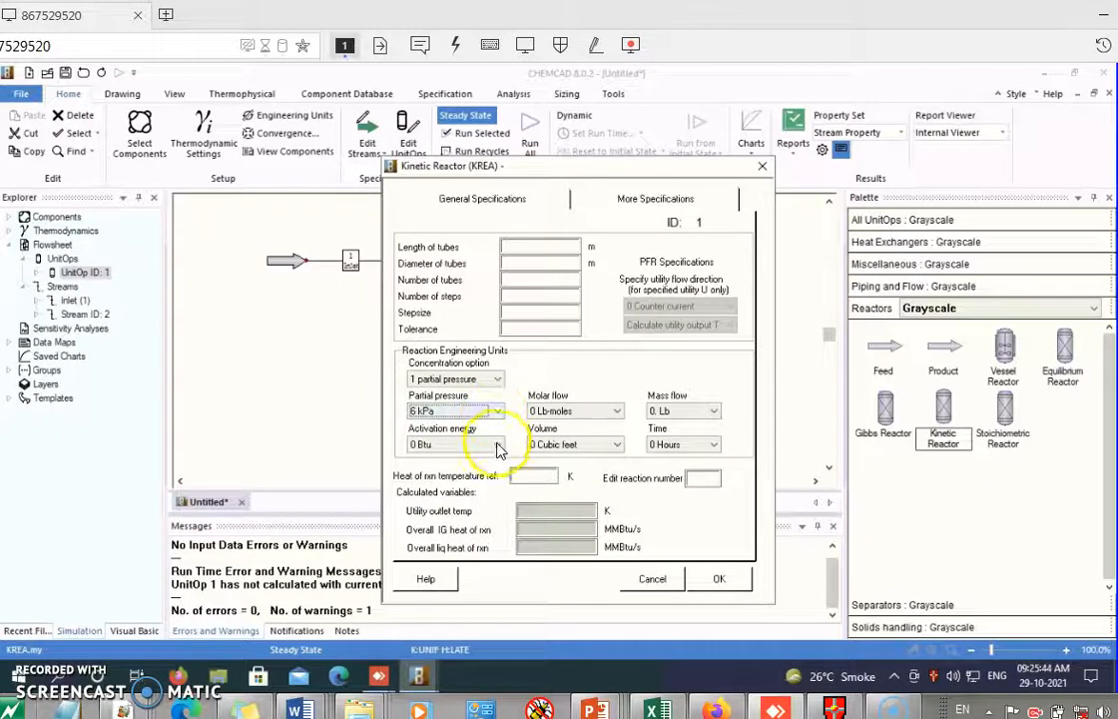
click(497, 444)
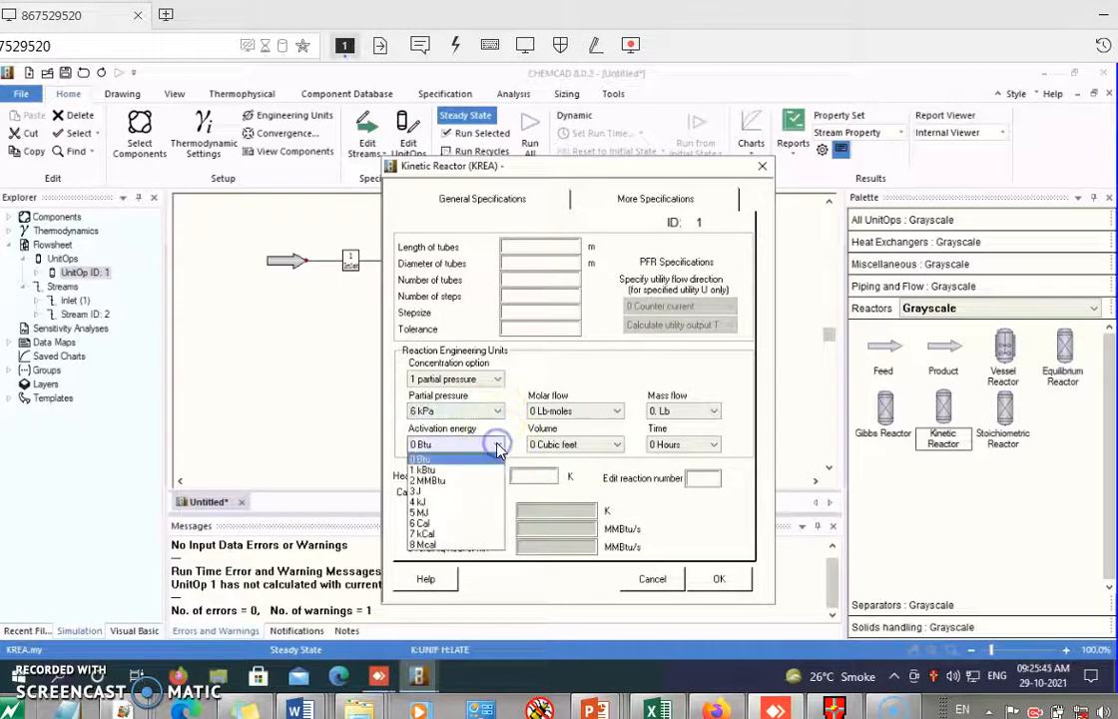
click(433, 524)
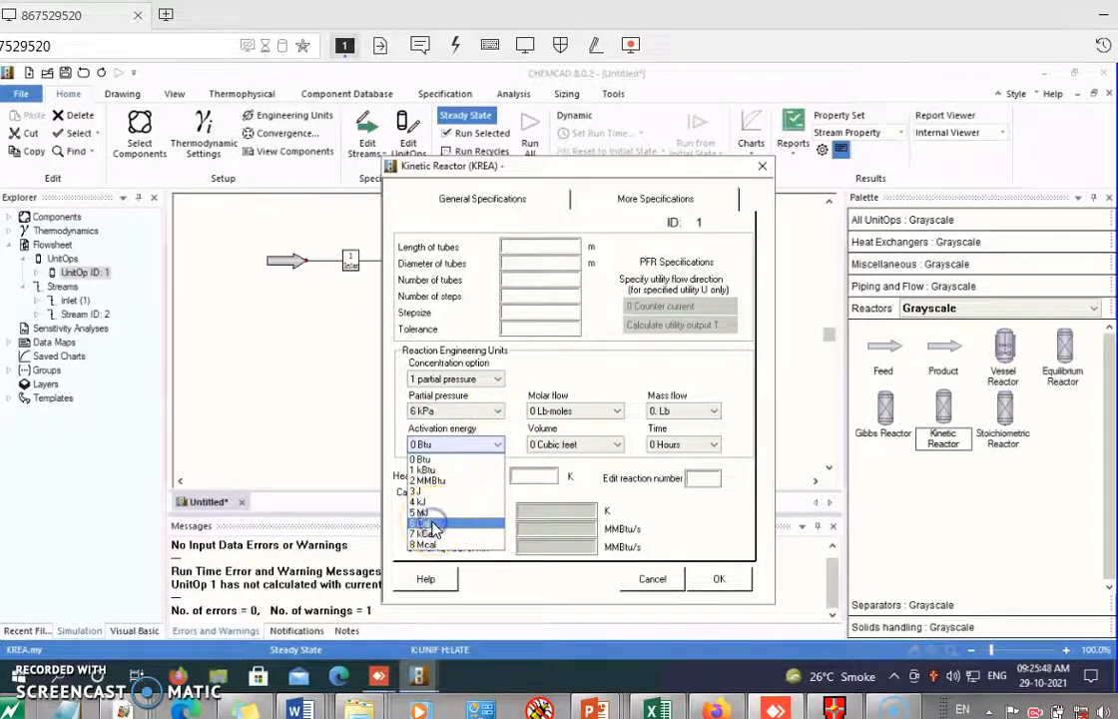
- Set molar flow to Gm-moles, volume to Liters, mass flow to g and time to Seconds, and accept the reactor specifications
click(571, 410)
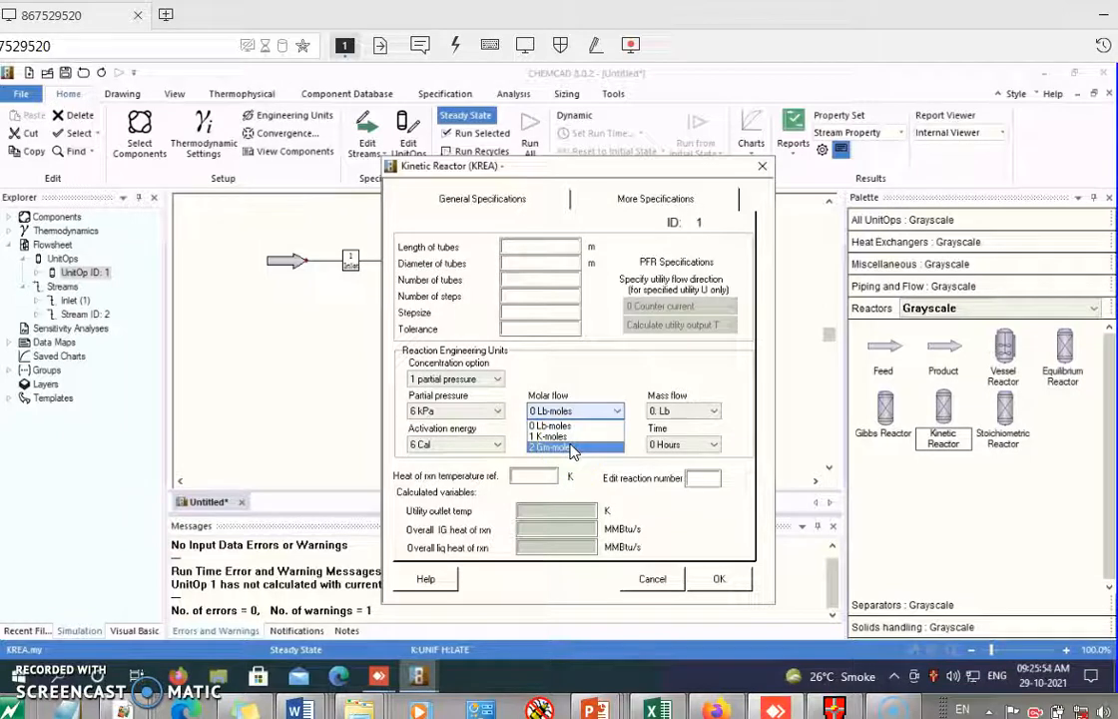
click(571, 448)
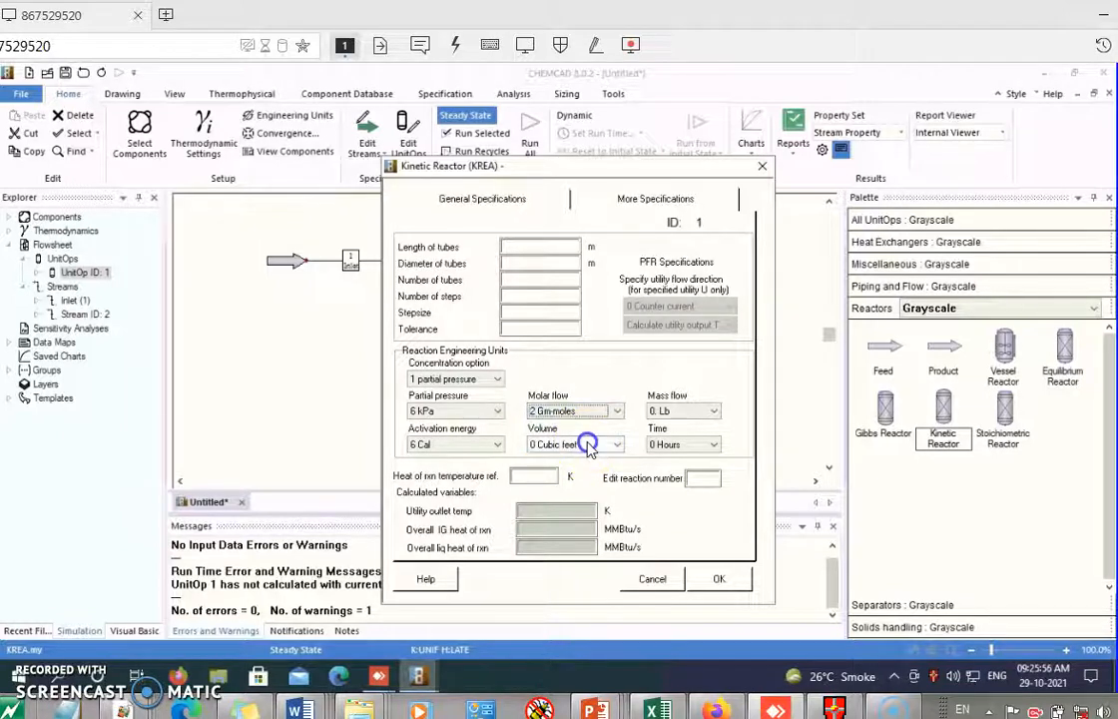
click(590, 446)
click(558, 482)
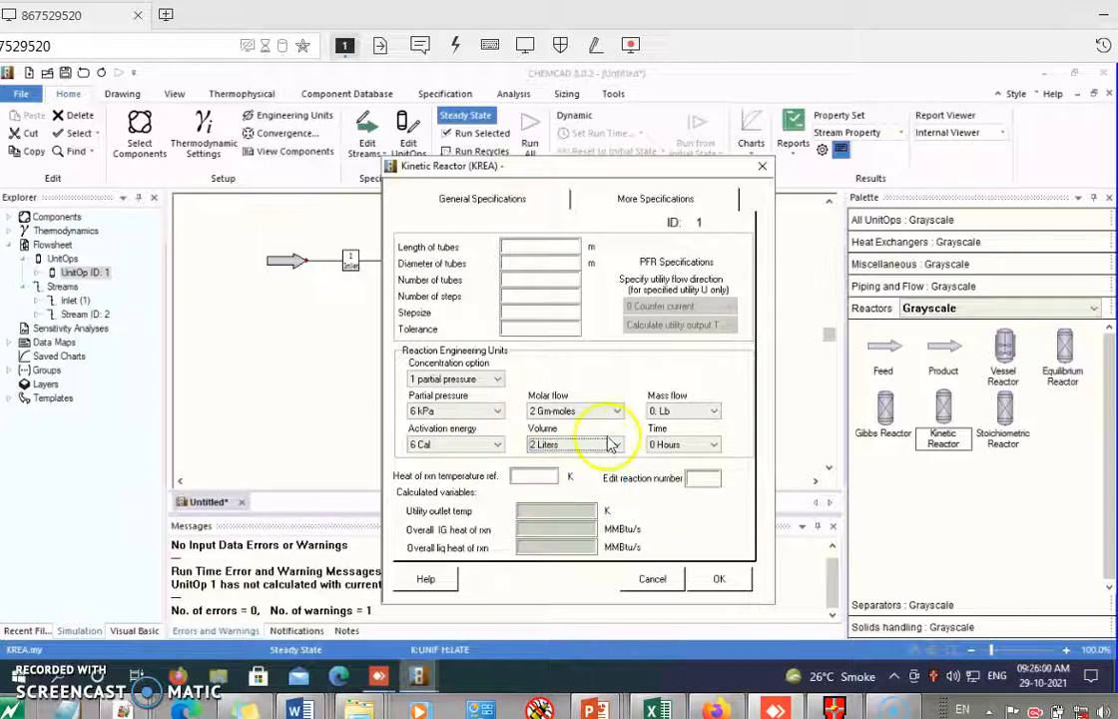
click(711, 415)
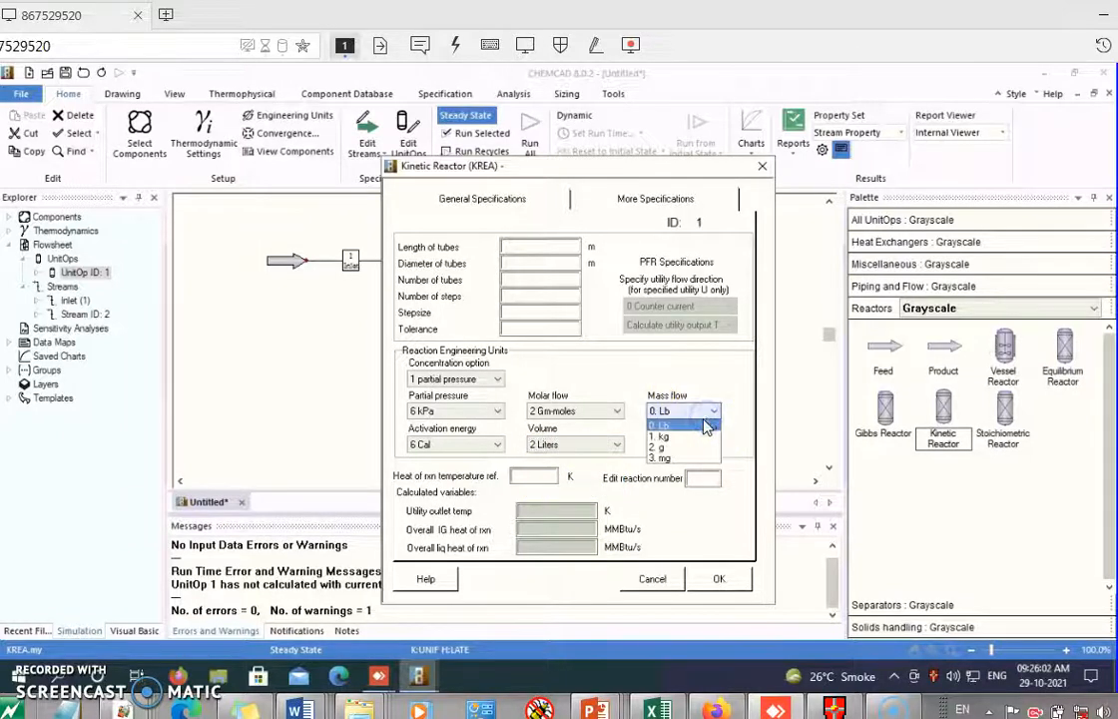
click(676, 449)
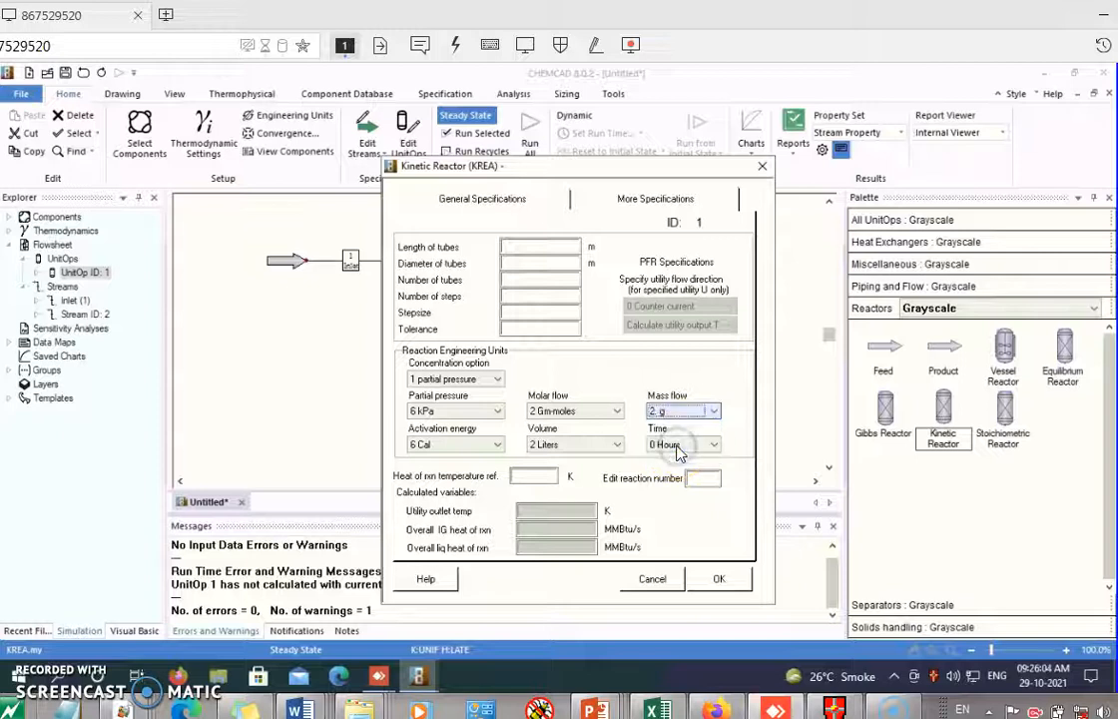
click(682, 445)
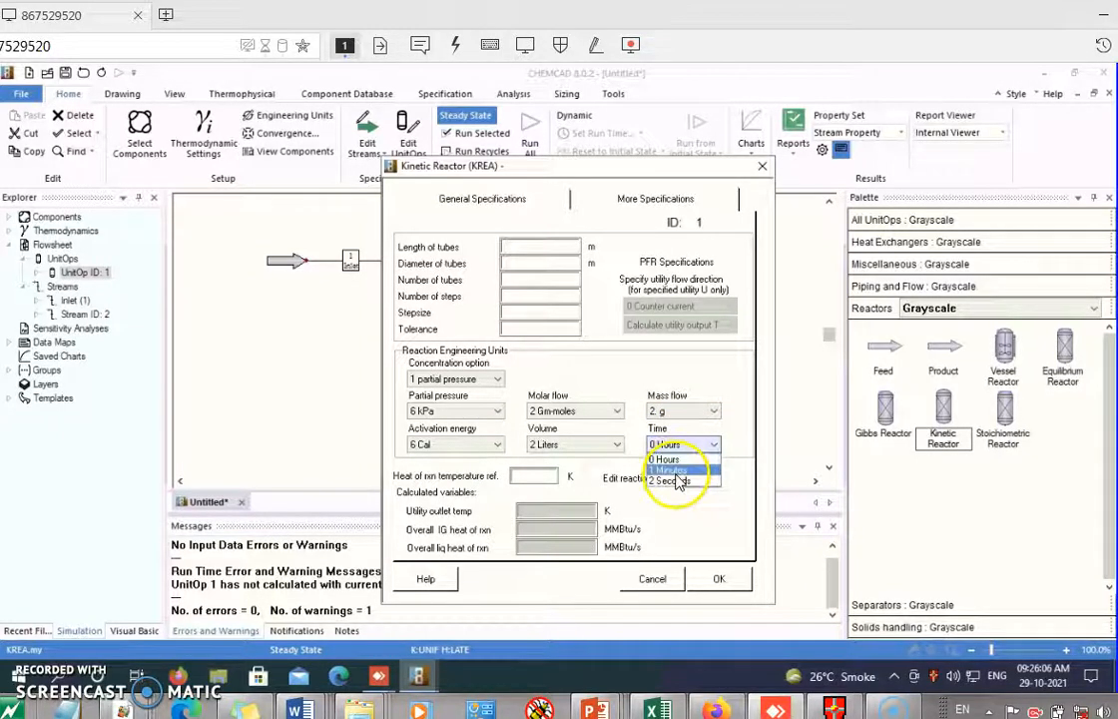
click(674, 482)
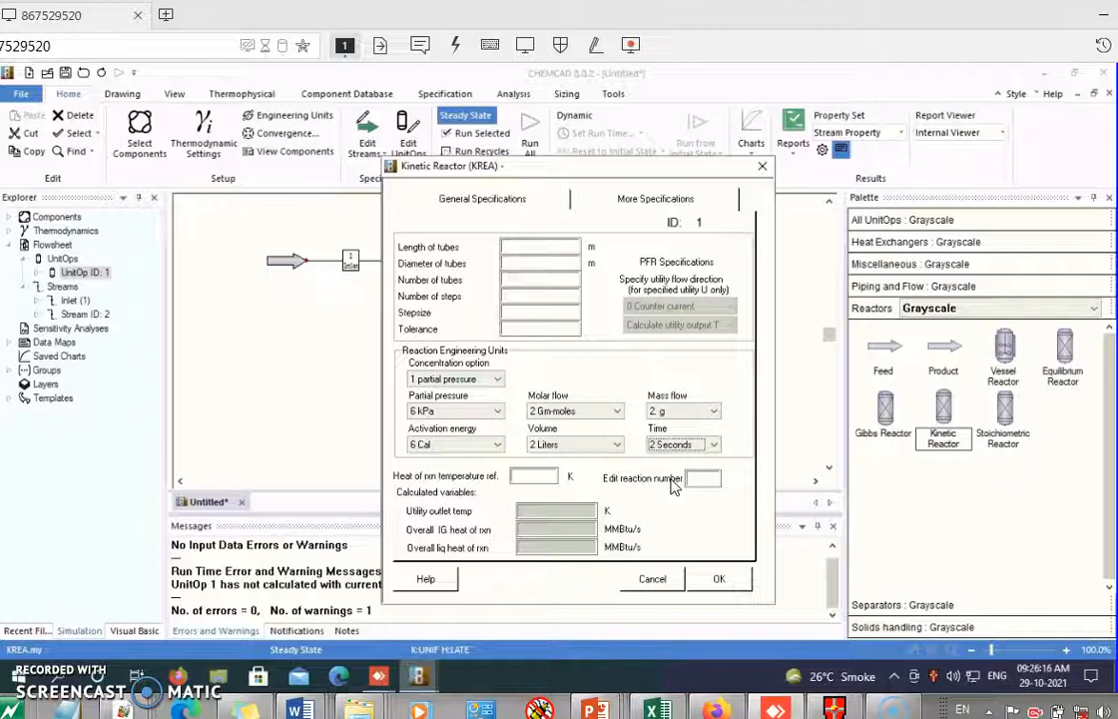
click(662, 479)
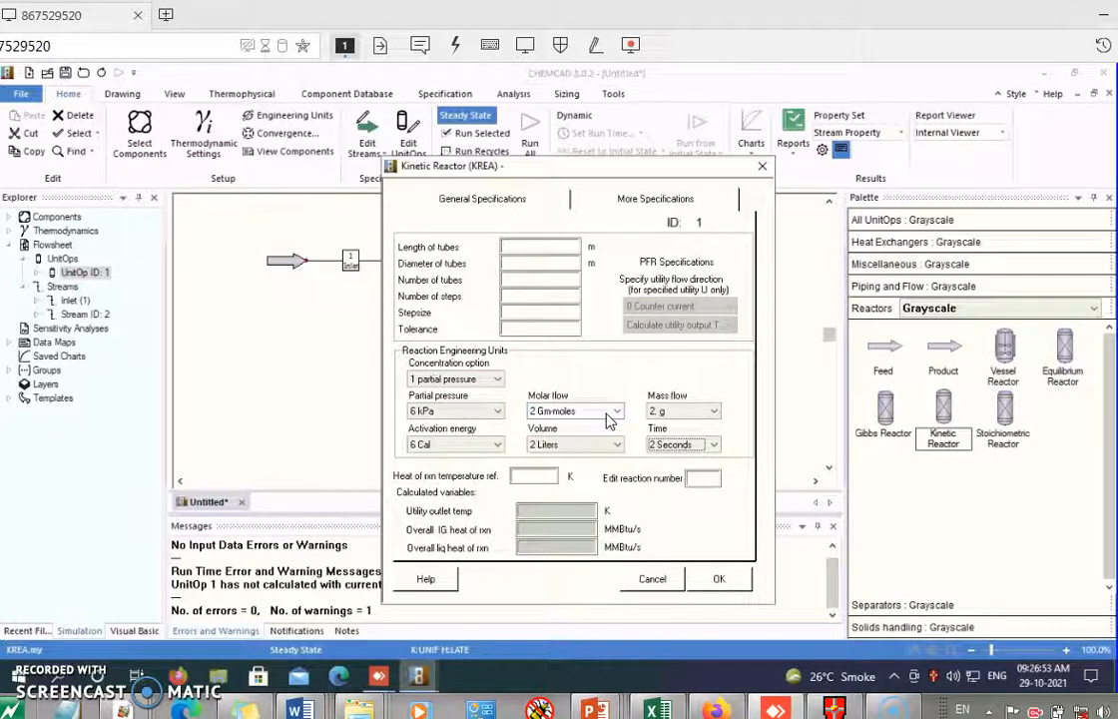
click(719, 579)
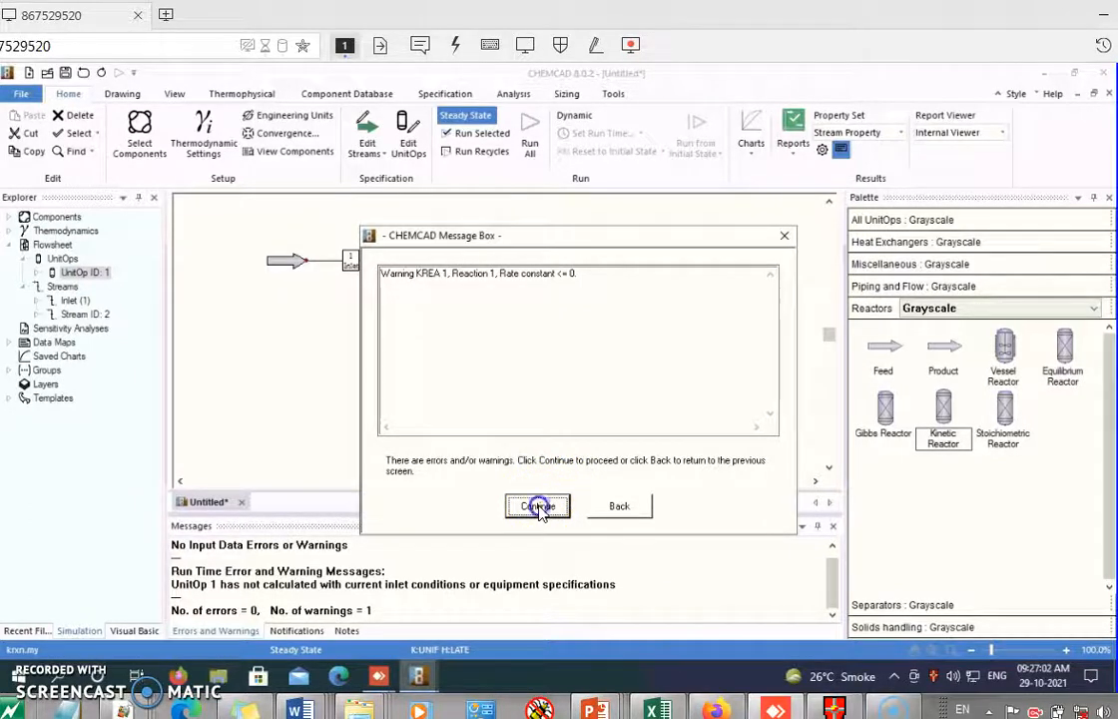
click(537, 507)
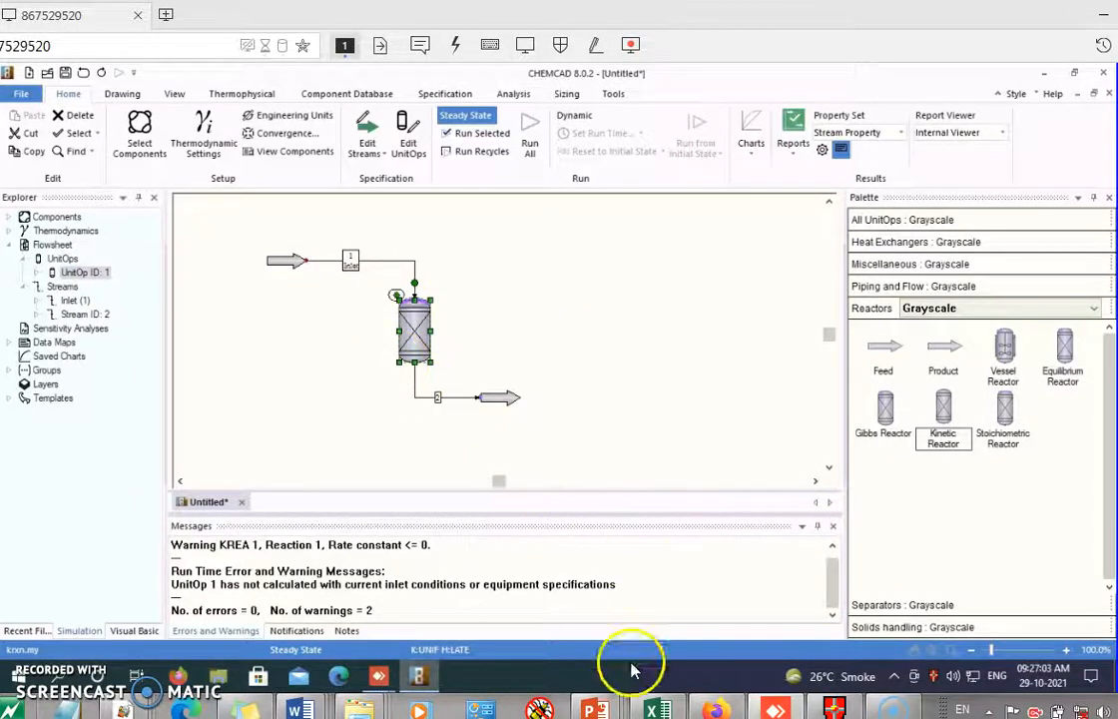
- Look up the reaction rate expression on the Kinetic Reactor problem slide in PowerPoint, and return to CHEMCAD
click(597, 704)
click(897, 568)
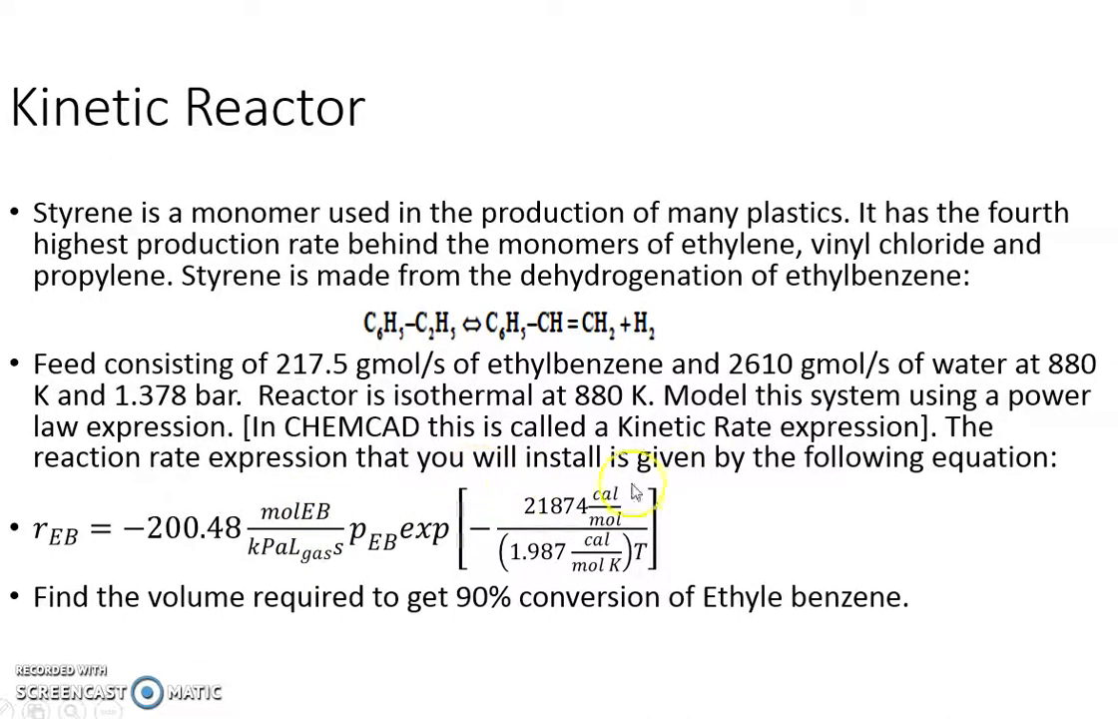
key(alt+Tab)
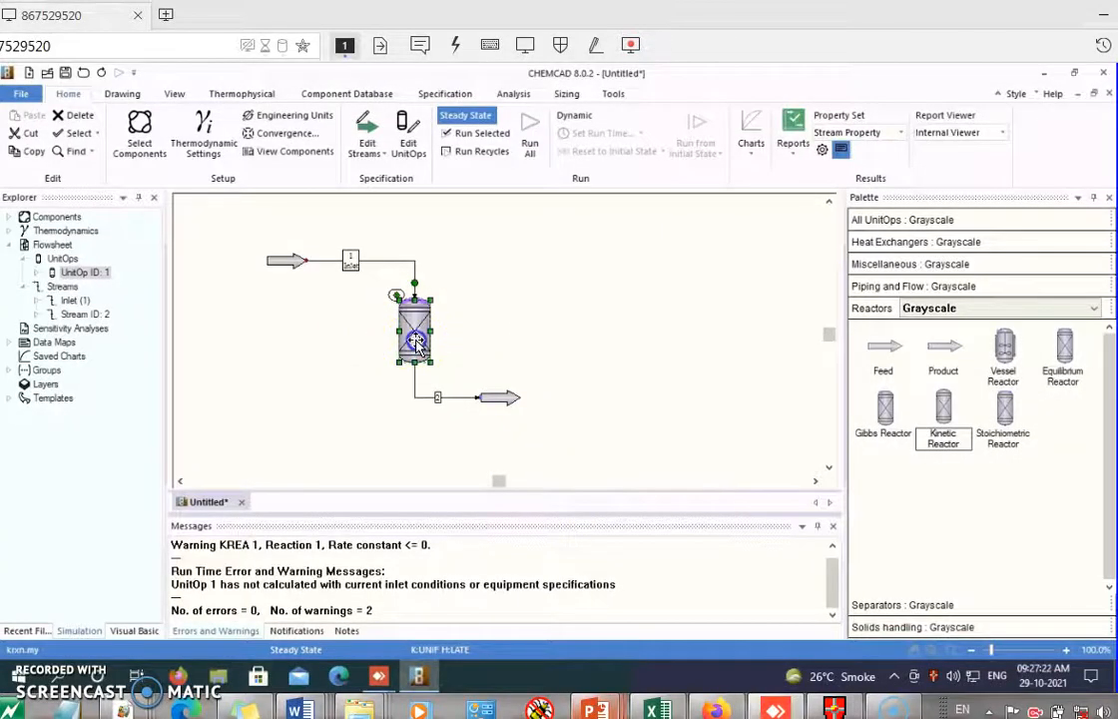
- Reopen the kinetic reactor's reaction data, check the rate equation in PowerPoint and set reaction 1's frequency factor to 200.48
double_click(414, 342)
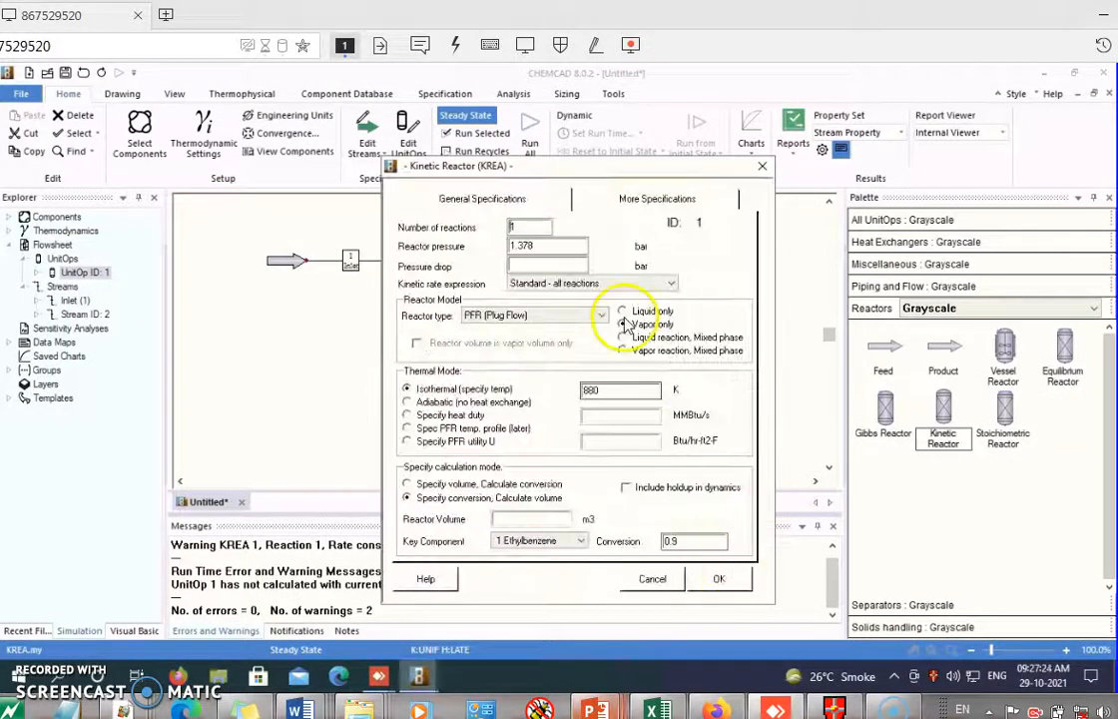
click(736, 578)
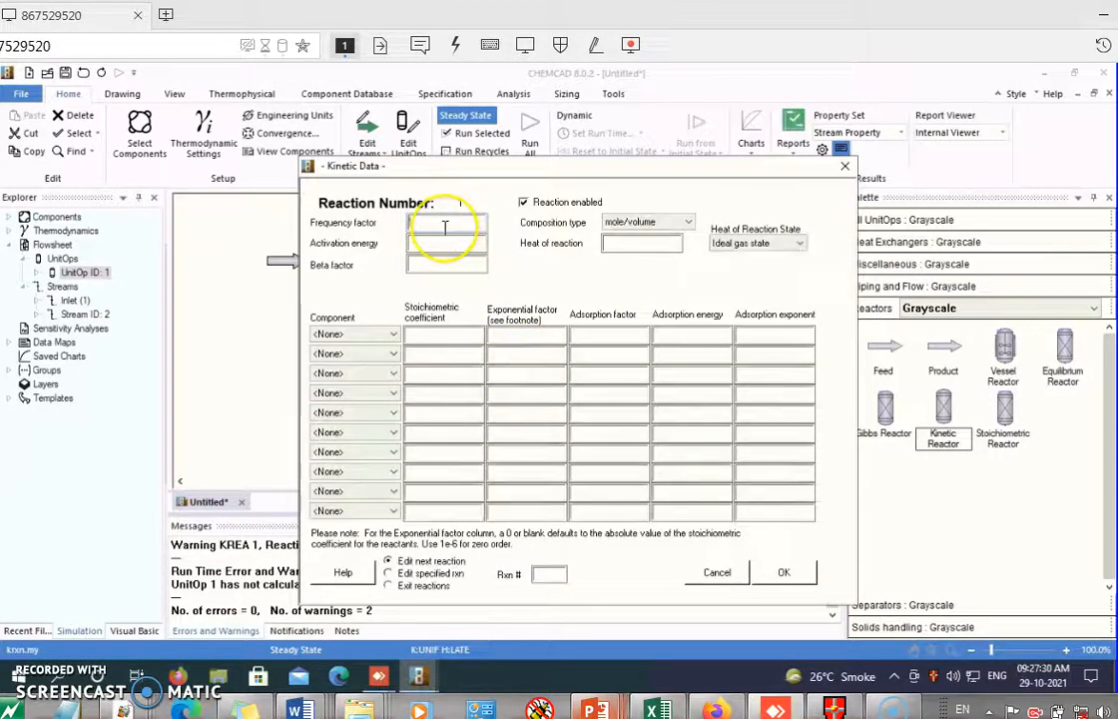
click(439, 470)
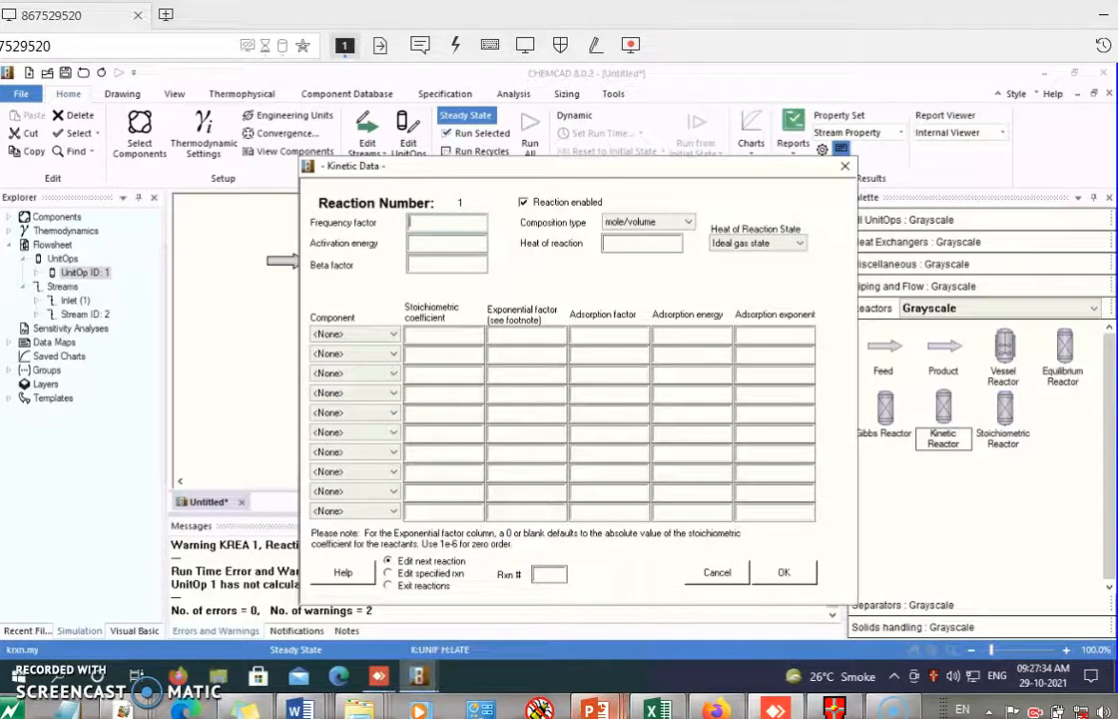
mouse_move(595, 710)
click(884, 651)
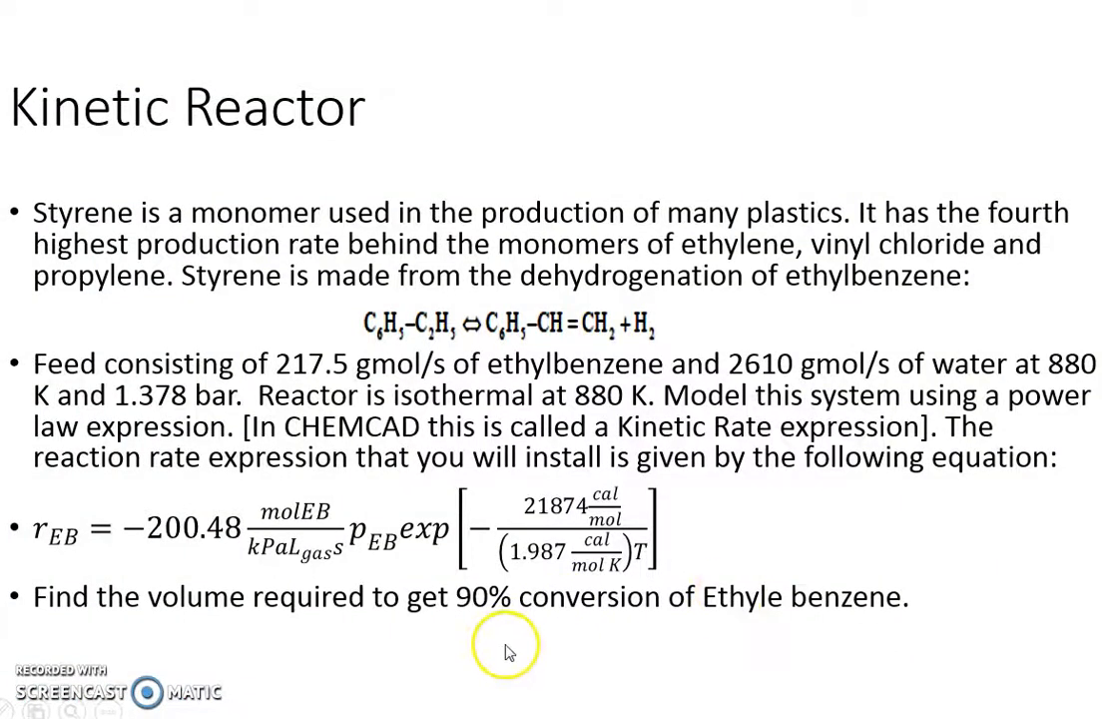
key(alt+Tab)
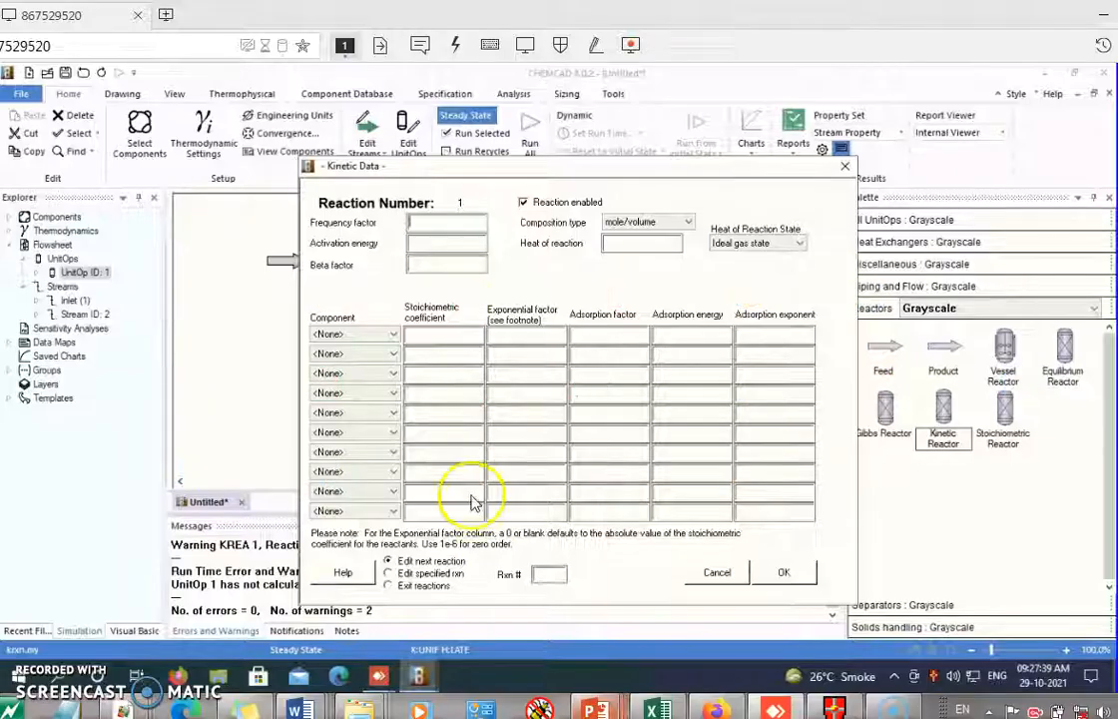
text(00.48)
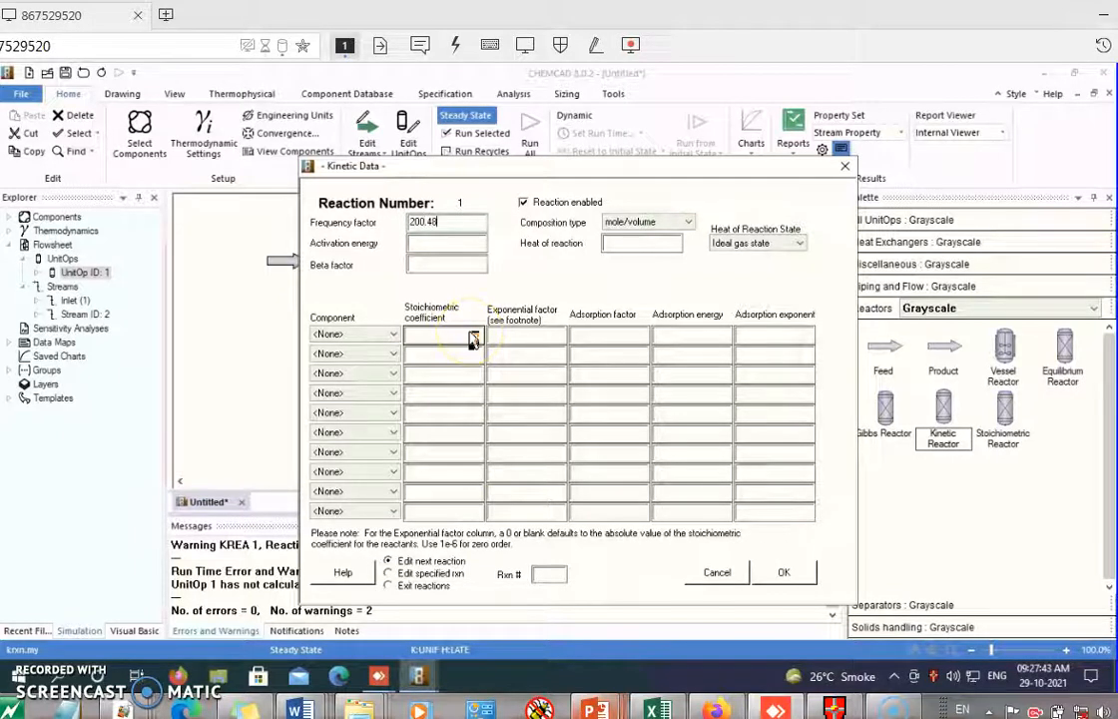
- Check the activation energy on the PowerPoint slide and enter 21874 for reaction 1 in CHEMCAD
click(443, 246)
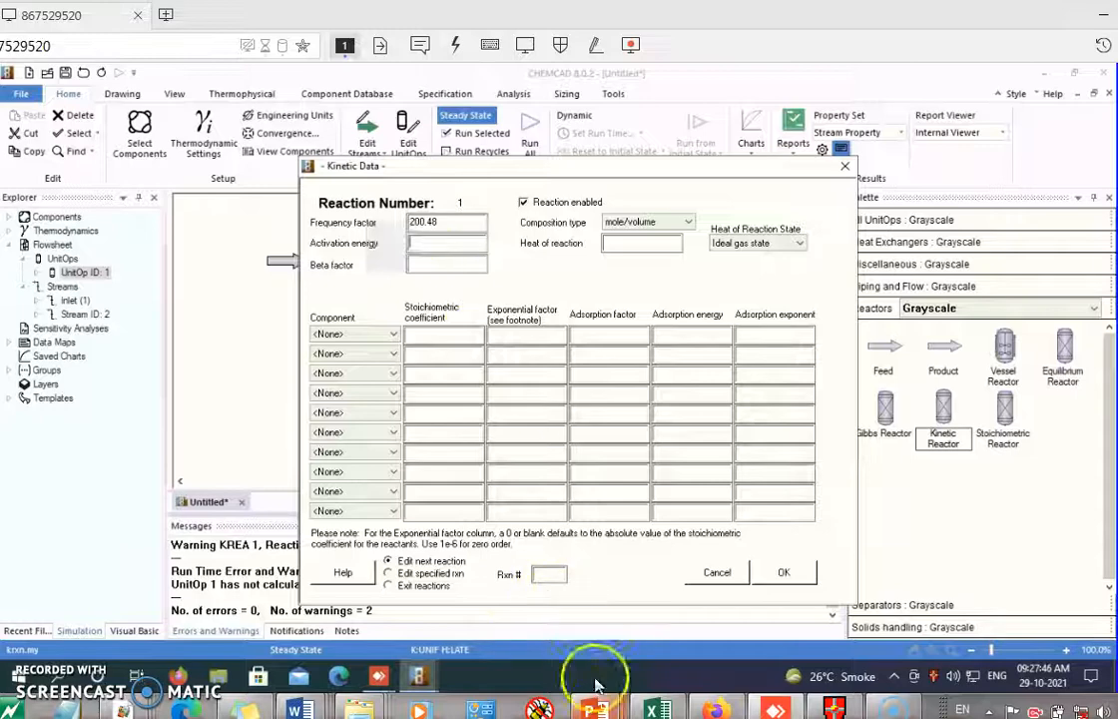
mouse_move(595, 709)
click(846, 609)
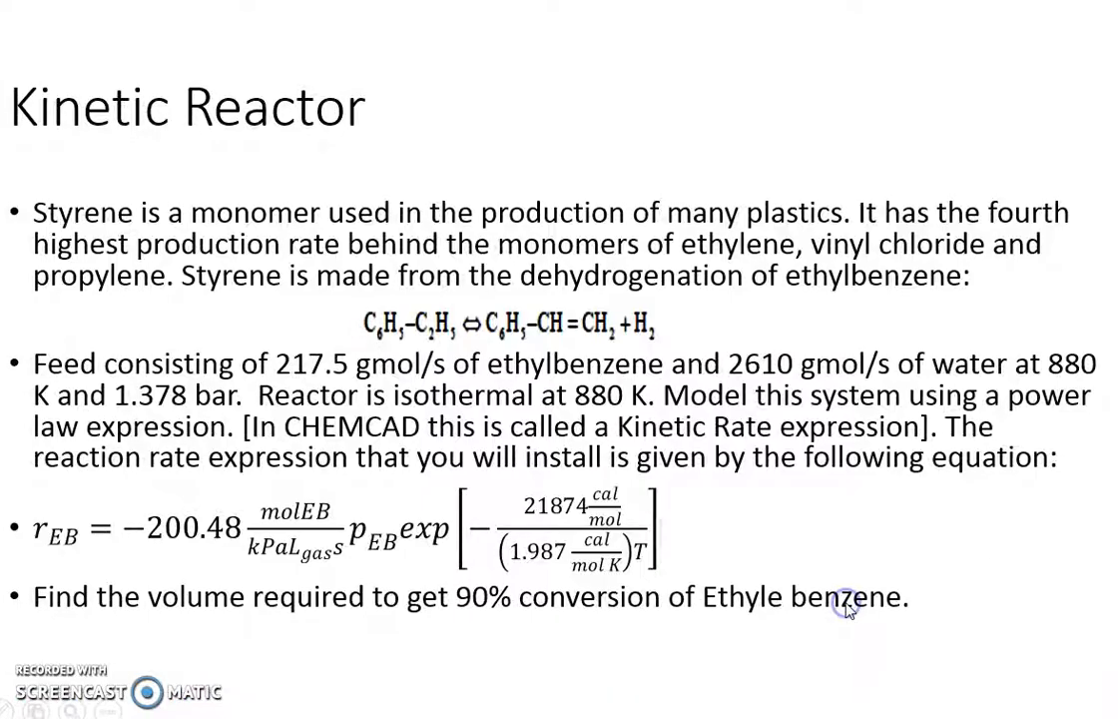
key(alt+Tab)
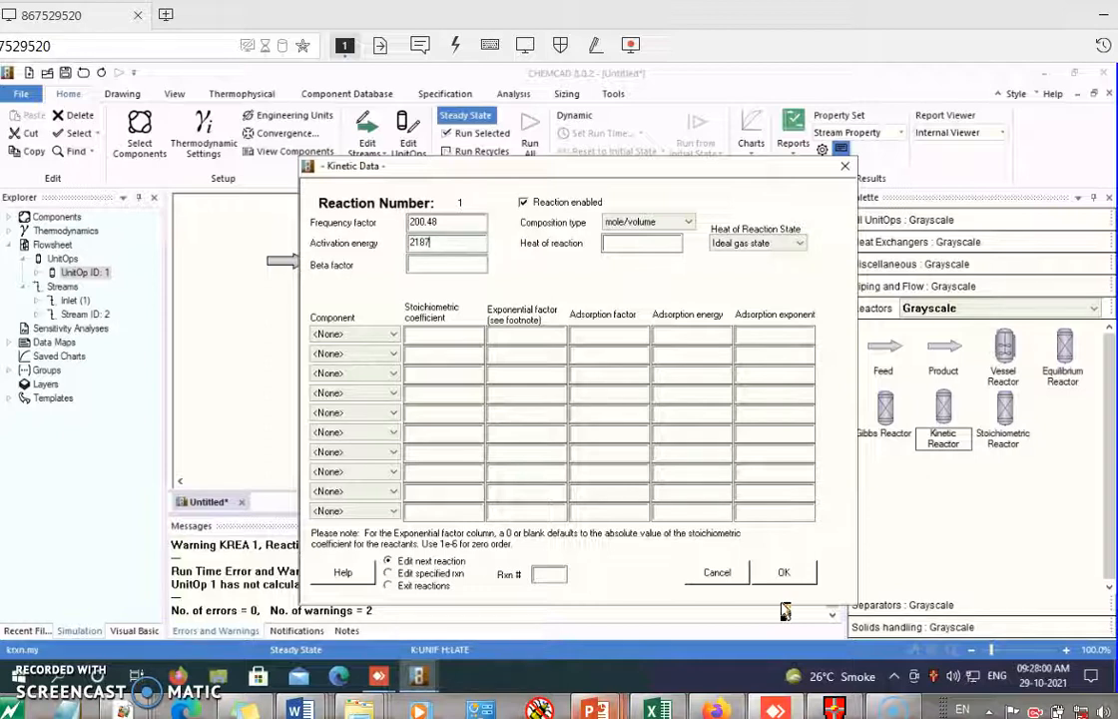
click(452, 267)
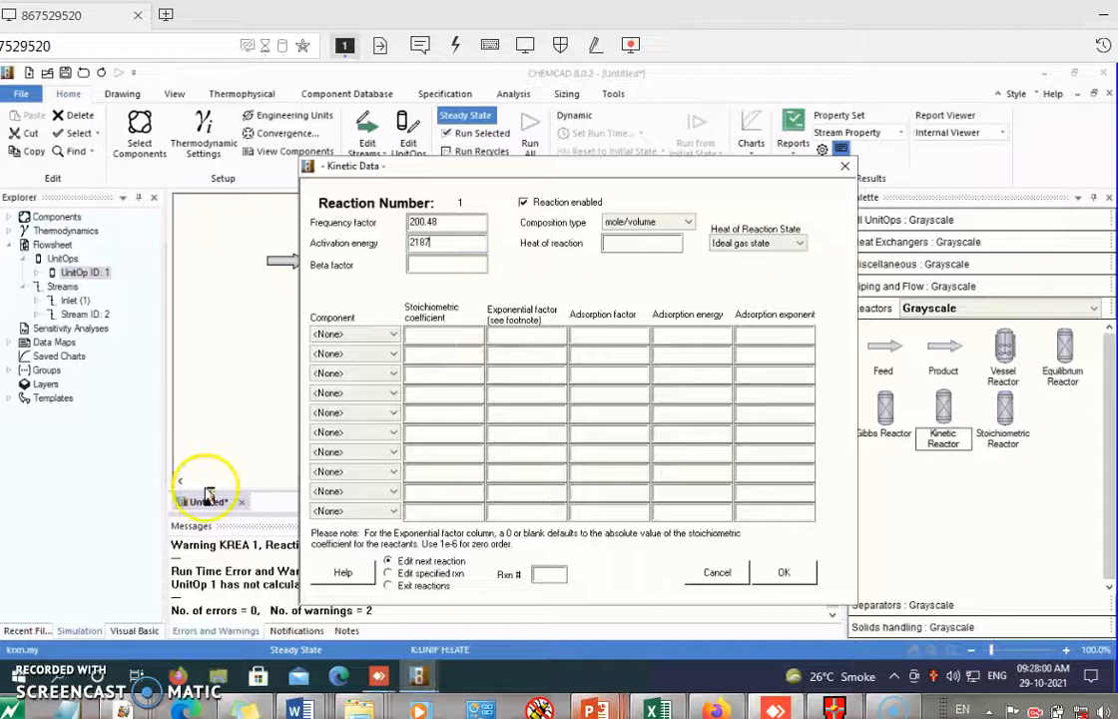
text(4)
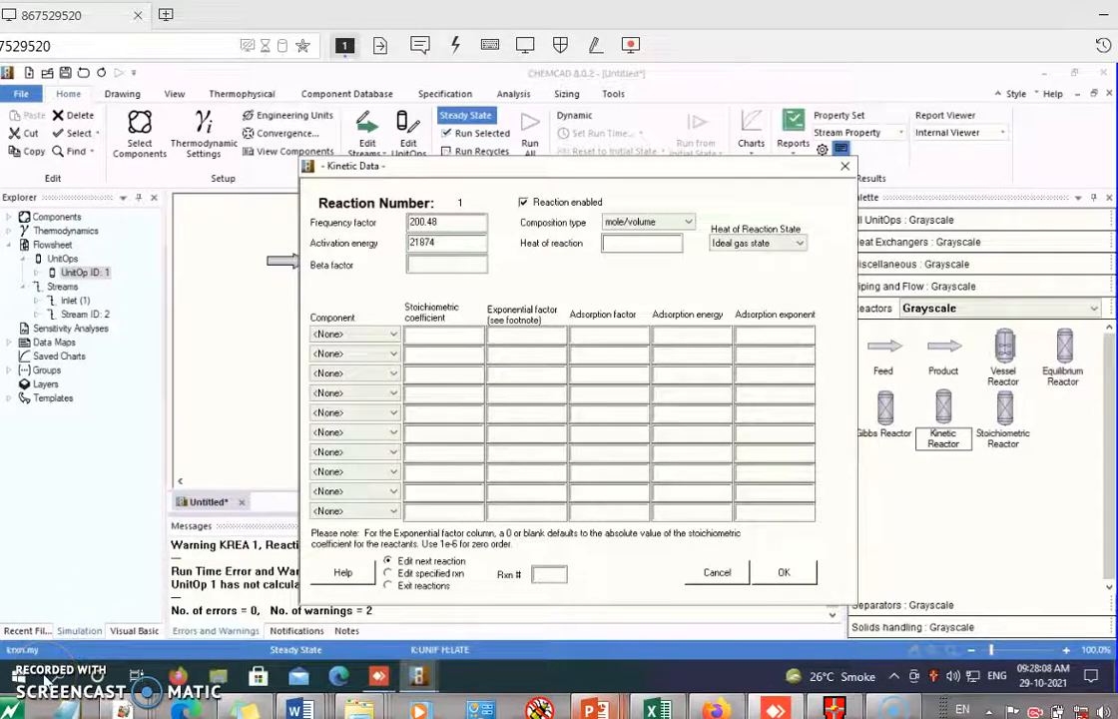
- Assign Ethylbenzene, Styrene and Hydrogen as the first three components of reaction 1
click(396, 342)
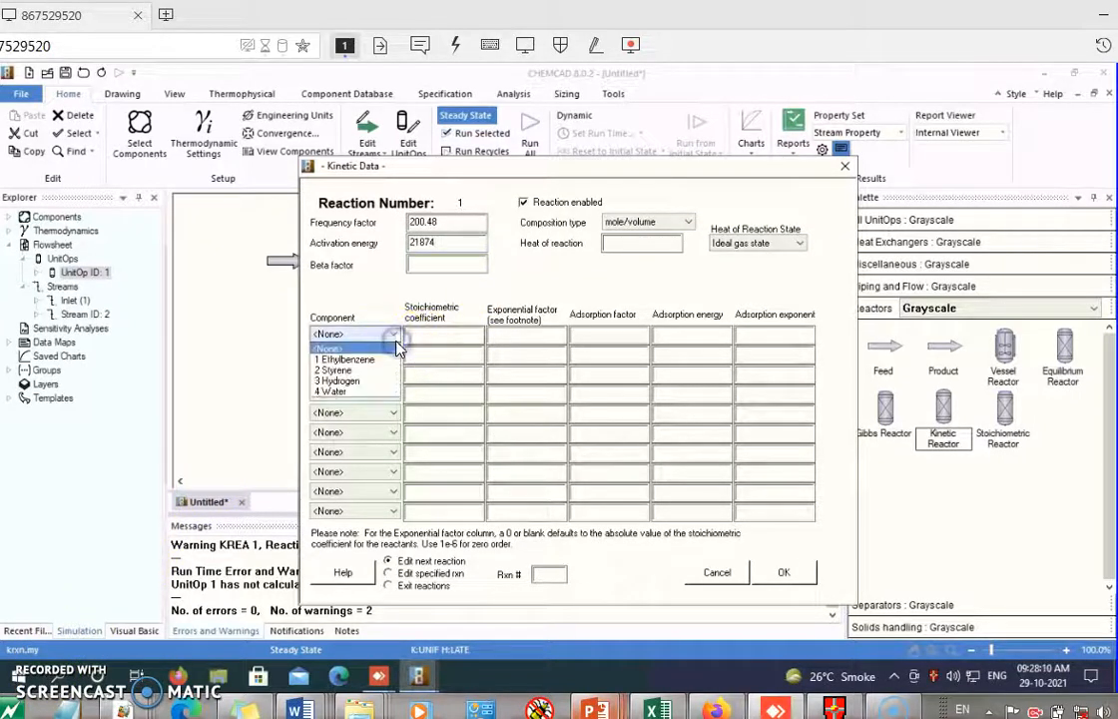
click(374, 360)
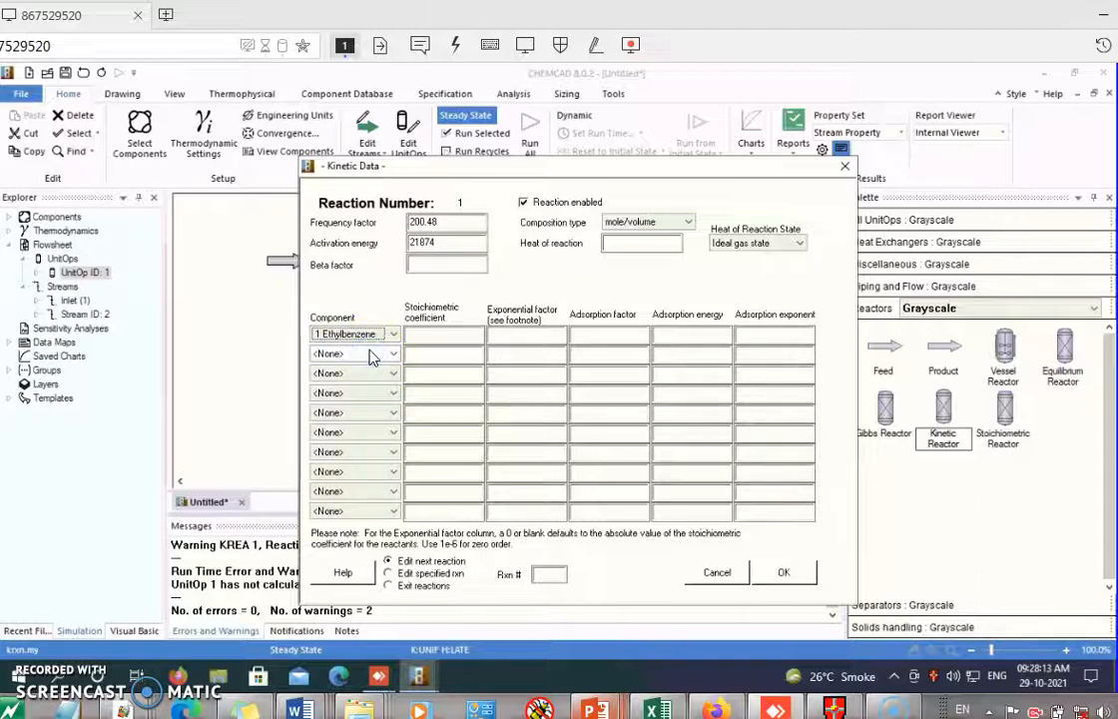
click(372, 356)
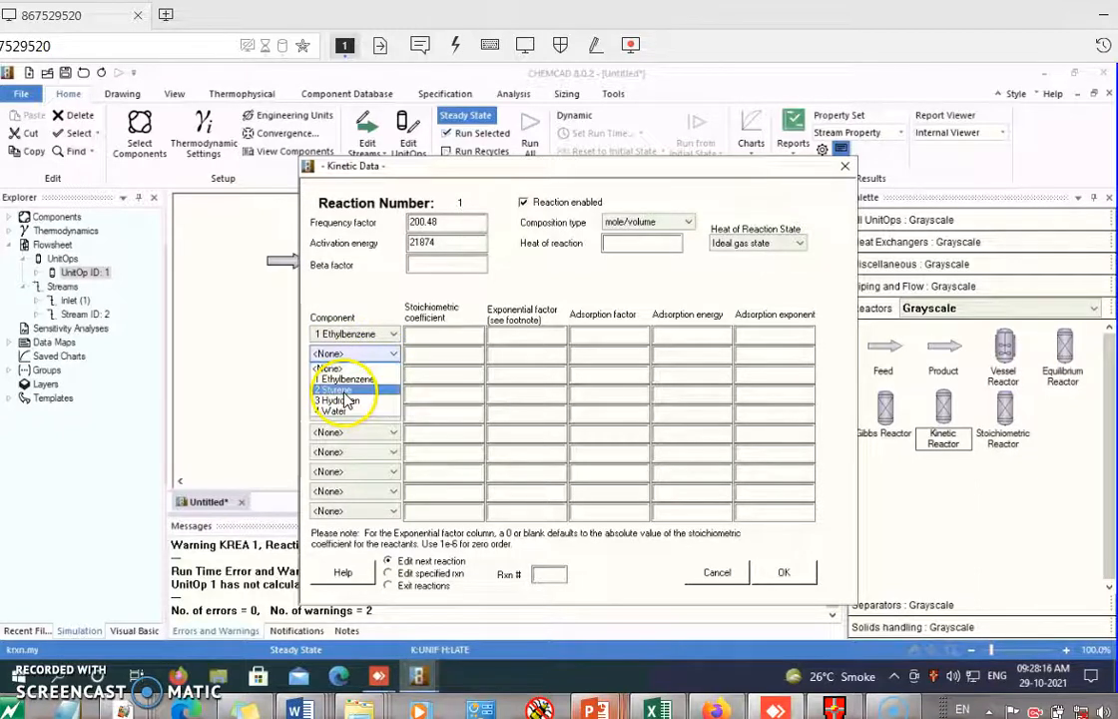
click(344, 389)
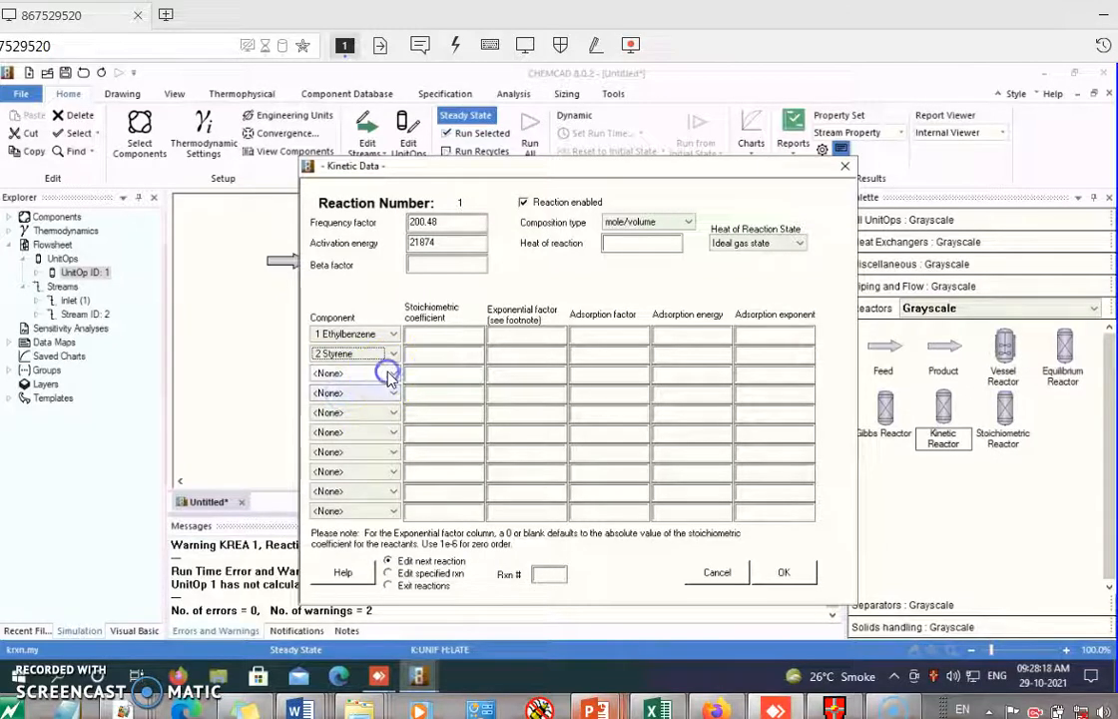
click(389, 373)
click(340, 419)
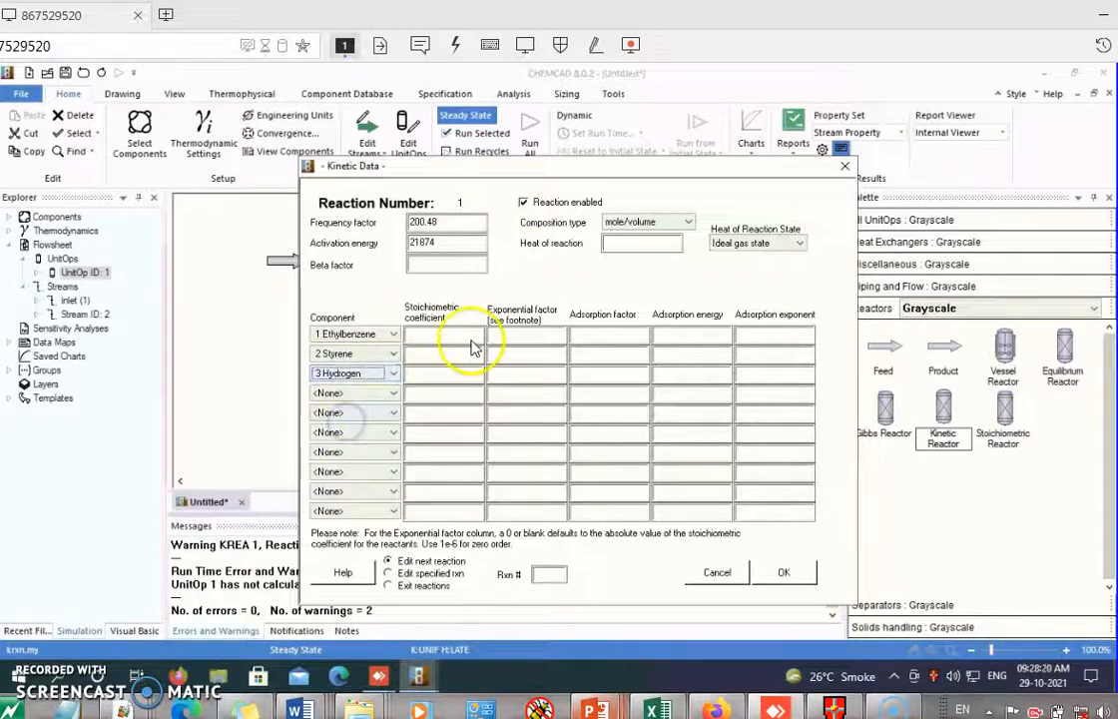
- Enter reaction 1's stoichiometric coefficients as -1 for Ethylbenzene, 1 for Styrene and 1 for Hydrogen
click(456, 333)
text(-1)
click(438, 353)
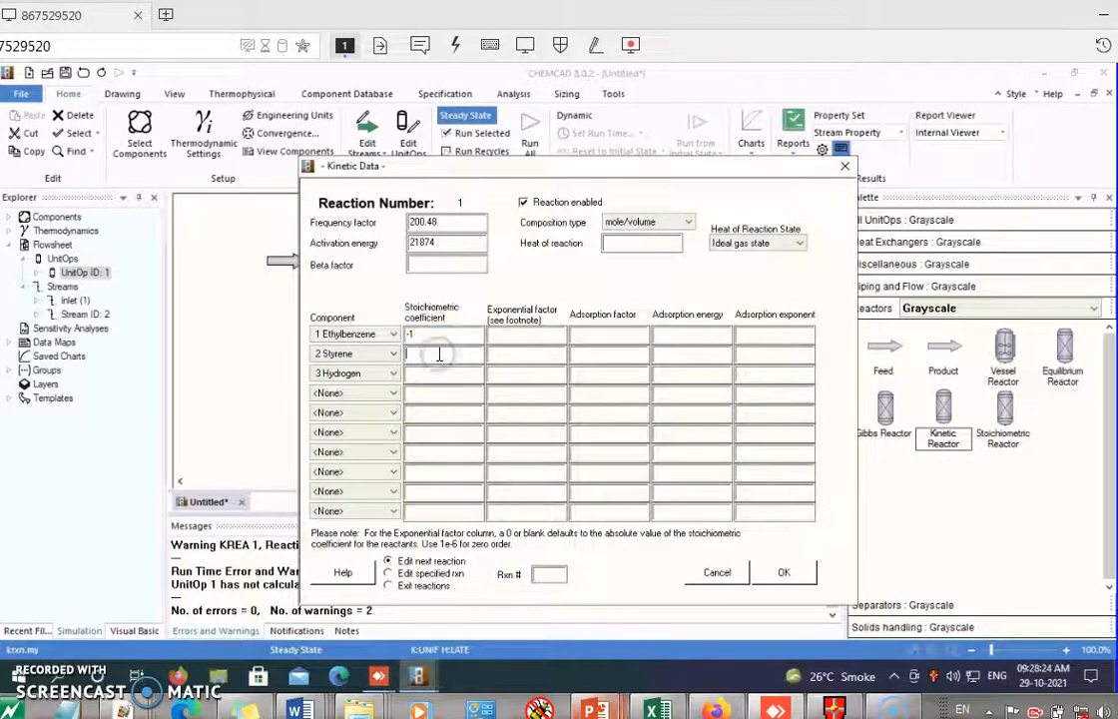
click(430, 373)
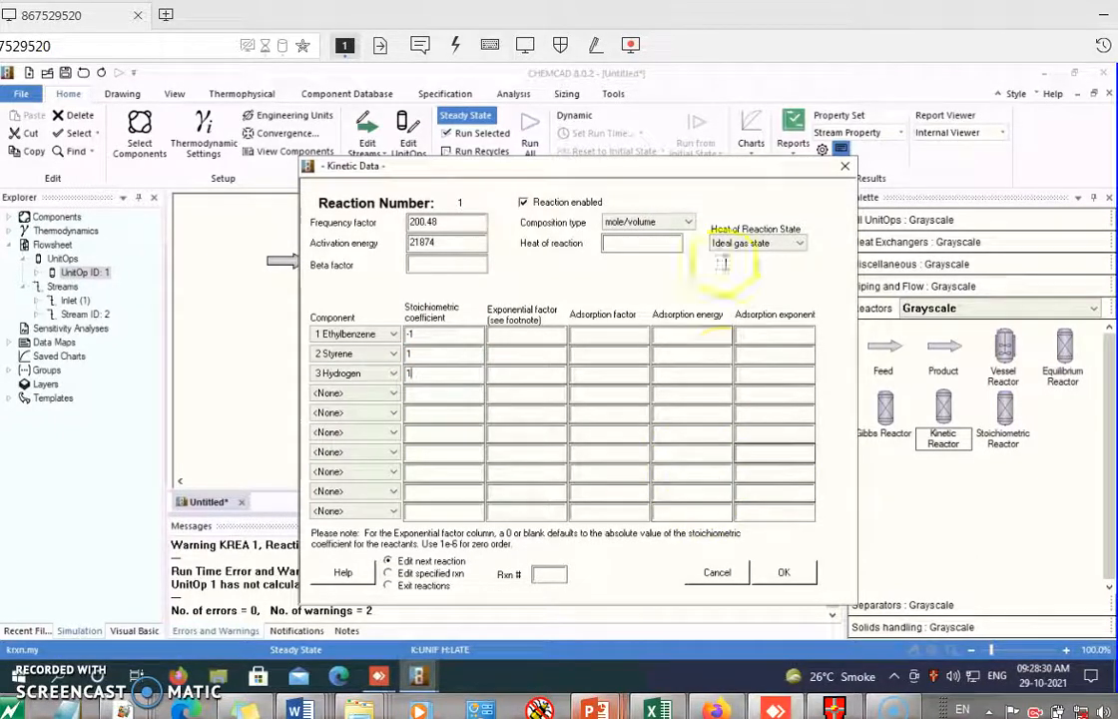
- Set reaction 1's composition type to activity and accept the kinetic data
click(694, 224)
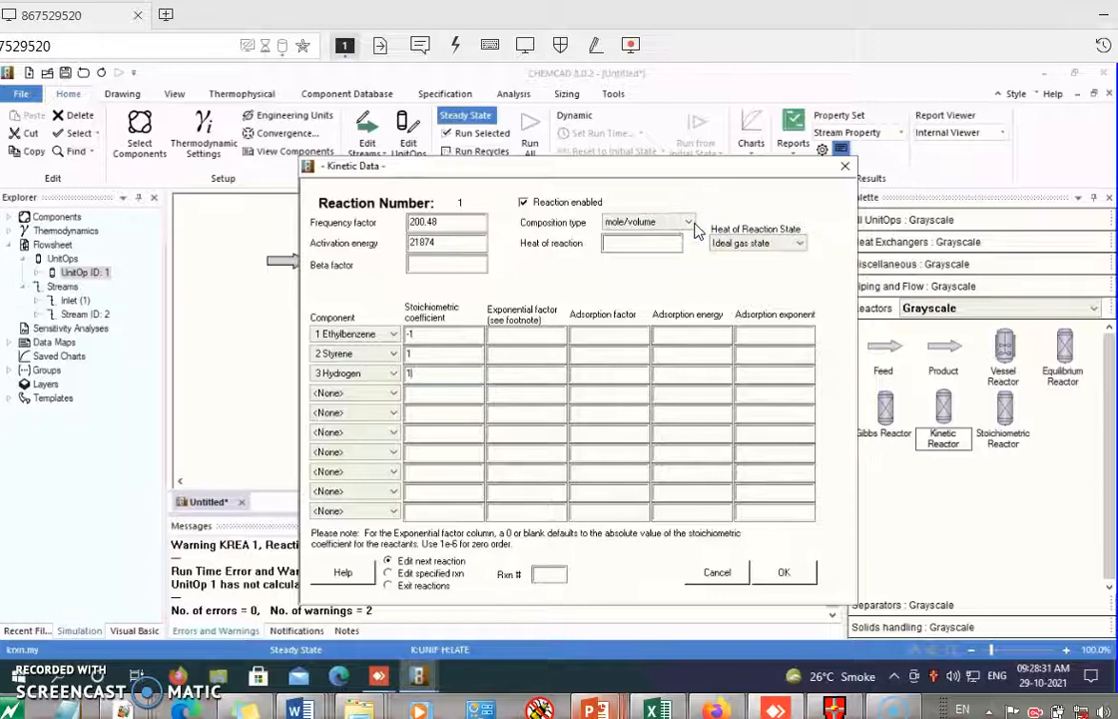
click(630, 248)
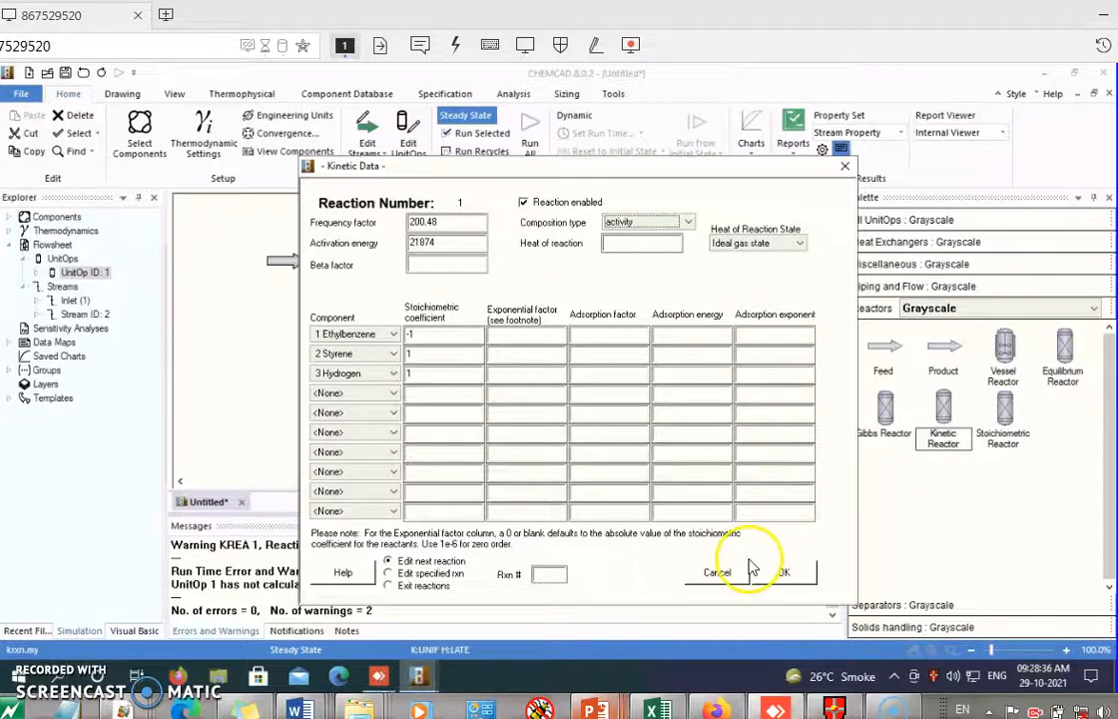
click(786, 574)
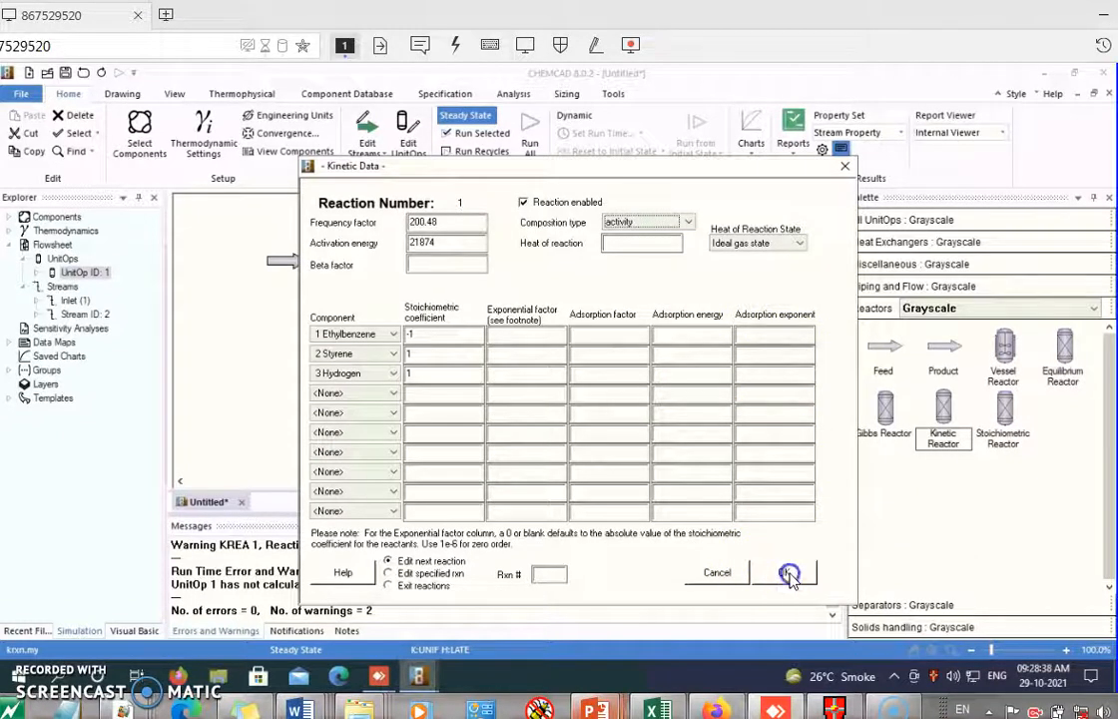
- Select the whole flowsheet, from feed to product, and run the steady-state simulation for the selection
click(580, 345)
drag(252, 229, 574, 455)
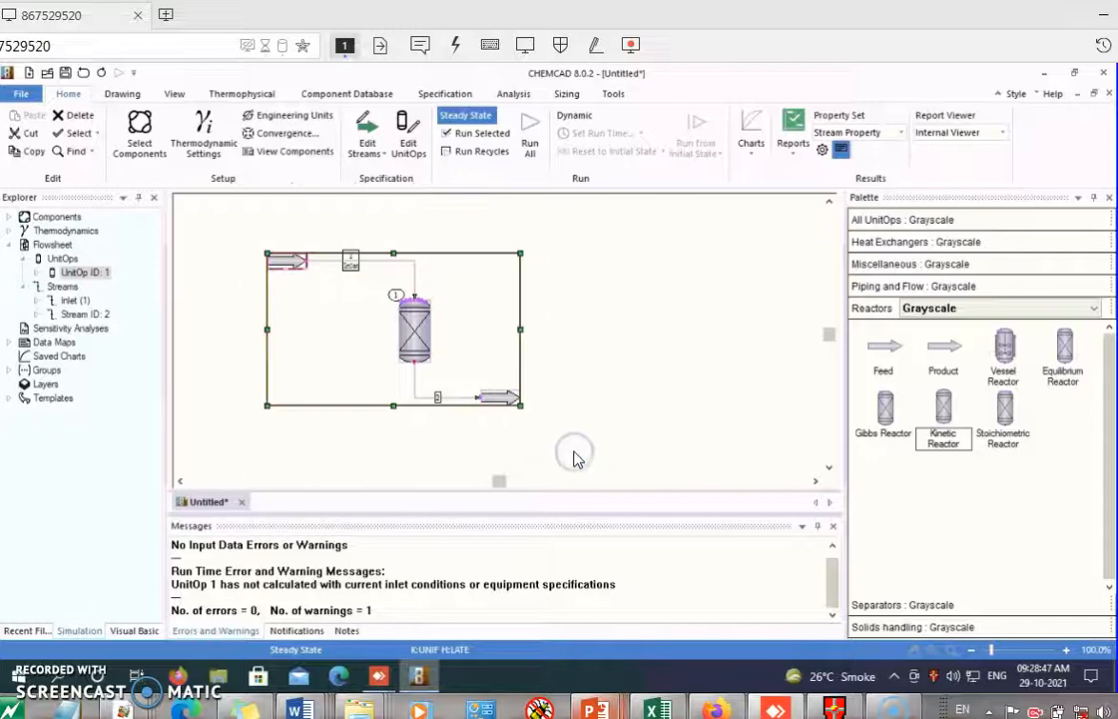
click(480, 141)
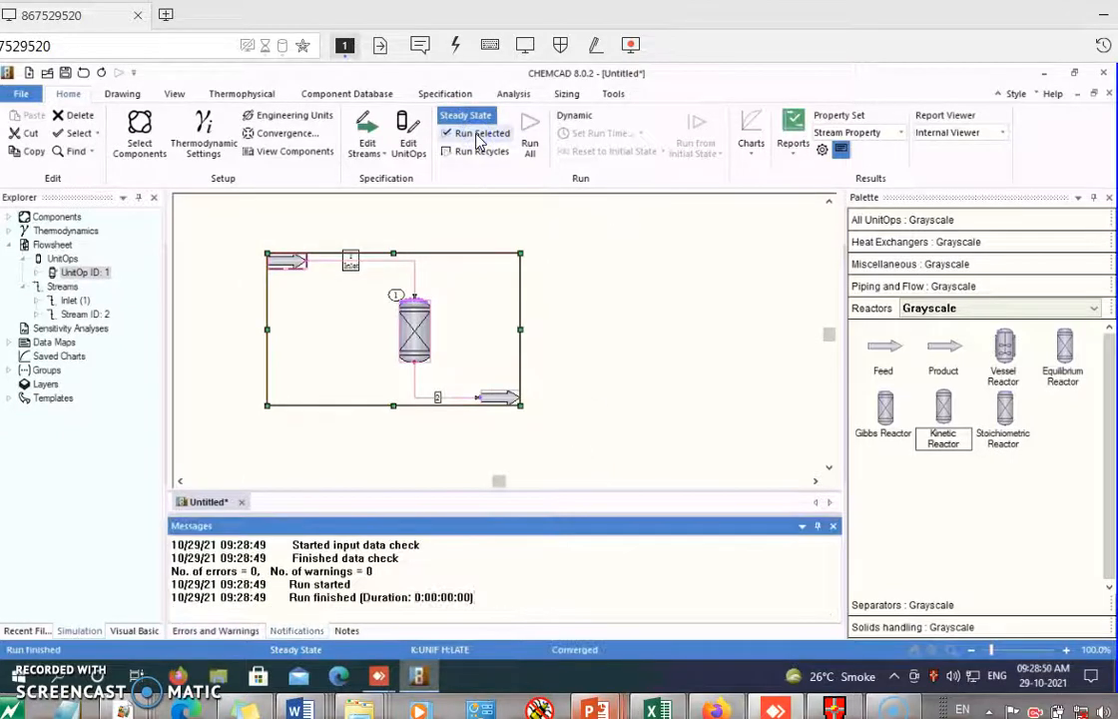
- Open the kinetic reactor's specifications and check the calculated reactor volume against the specified ethylbenzene conversion
click(414, 333)
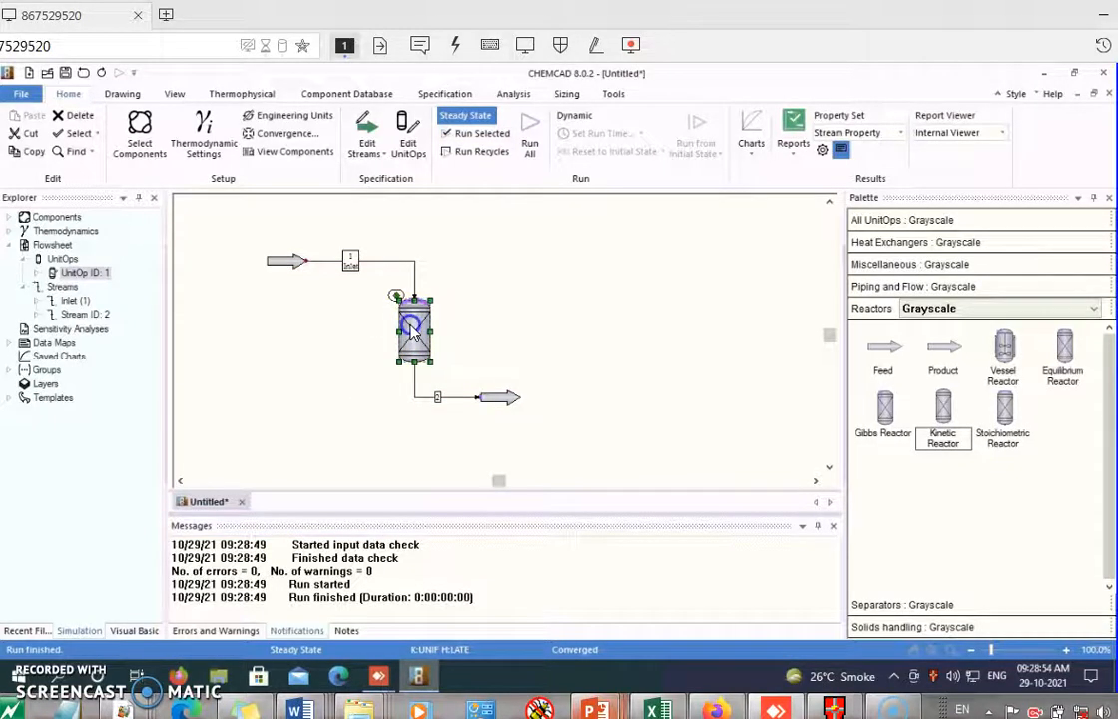
double_click(413, 332)
click(682, 539)
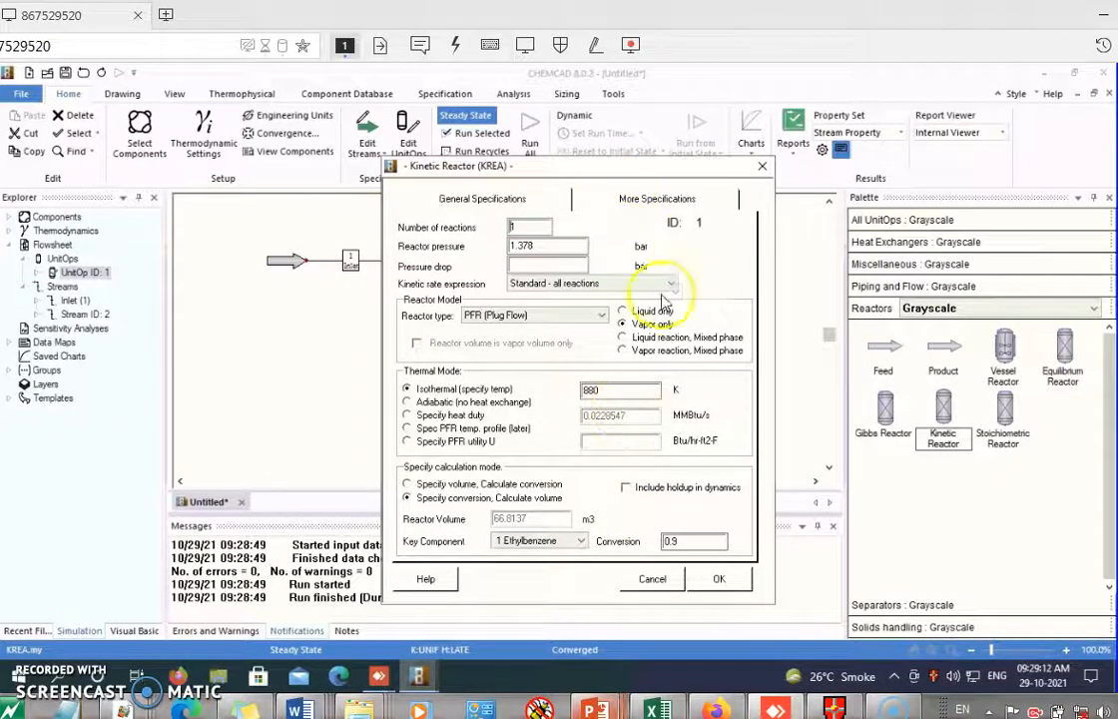
- Set the kinetic reactor's length of tubes to 2 m, accept its data and rerun the simulation for the whole selected flowsheet
click(640, 198)
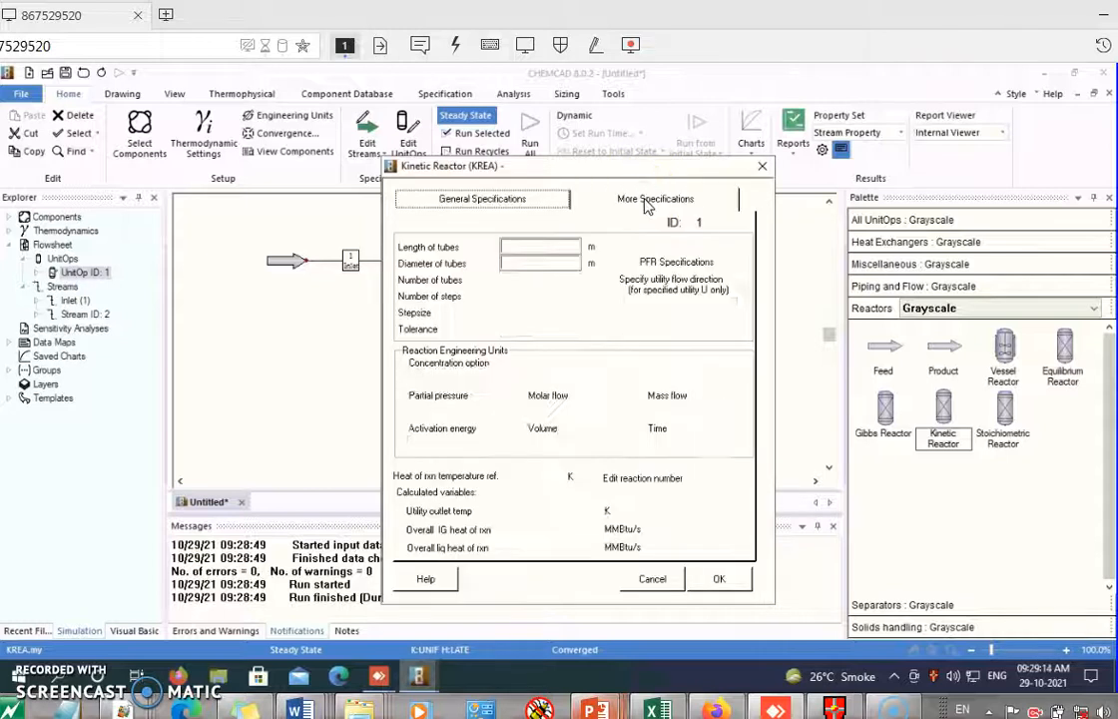
click(547, 247)
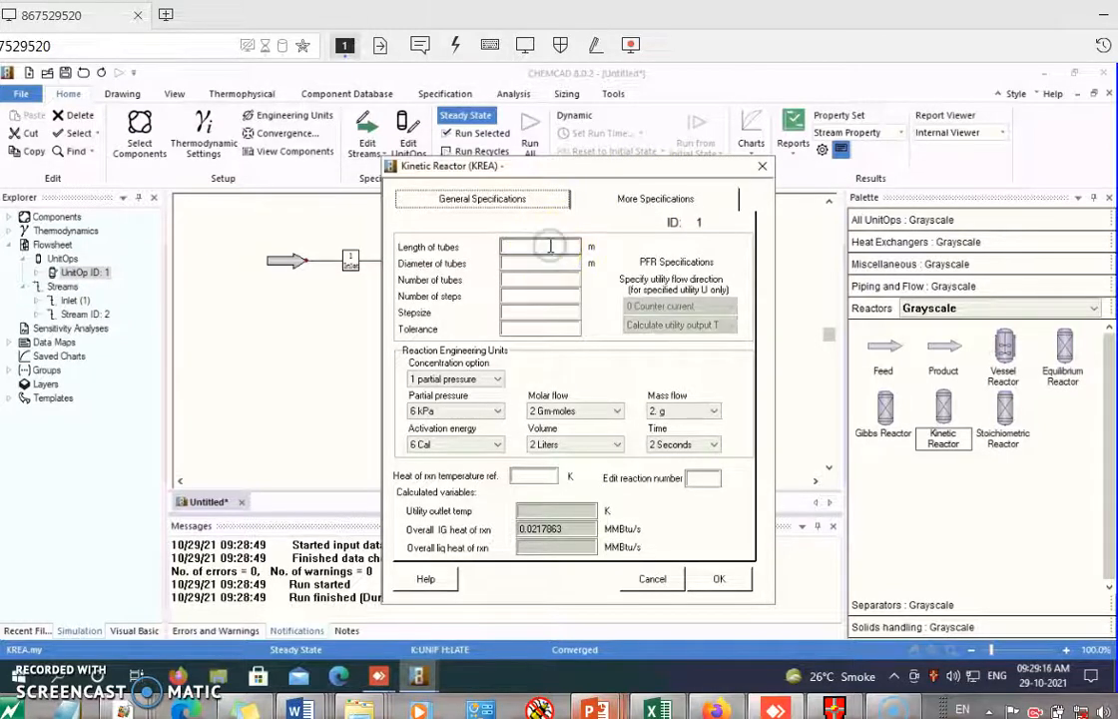
text(2)
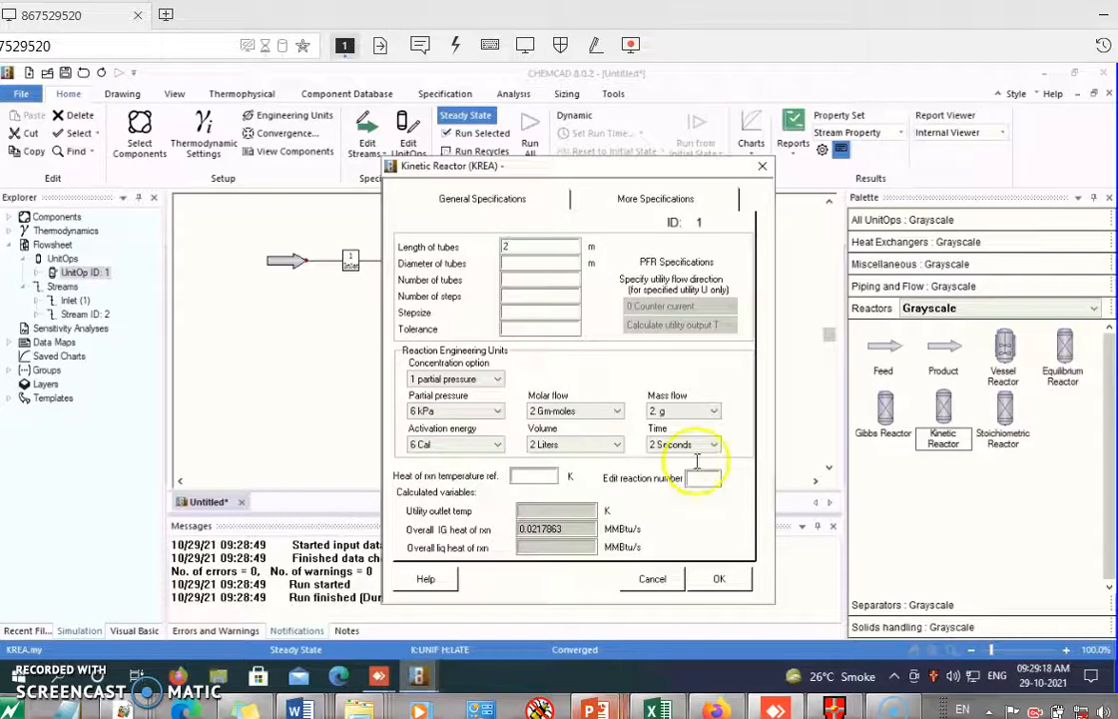
click(719, 579)
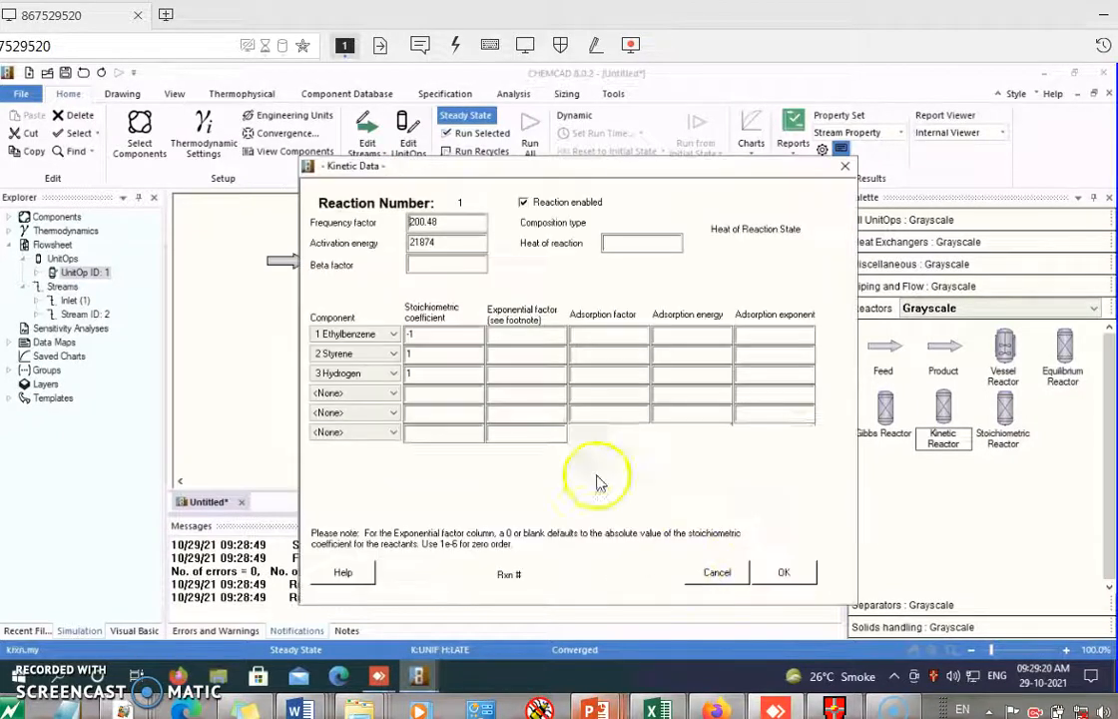
click(782, 573)
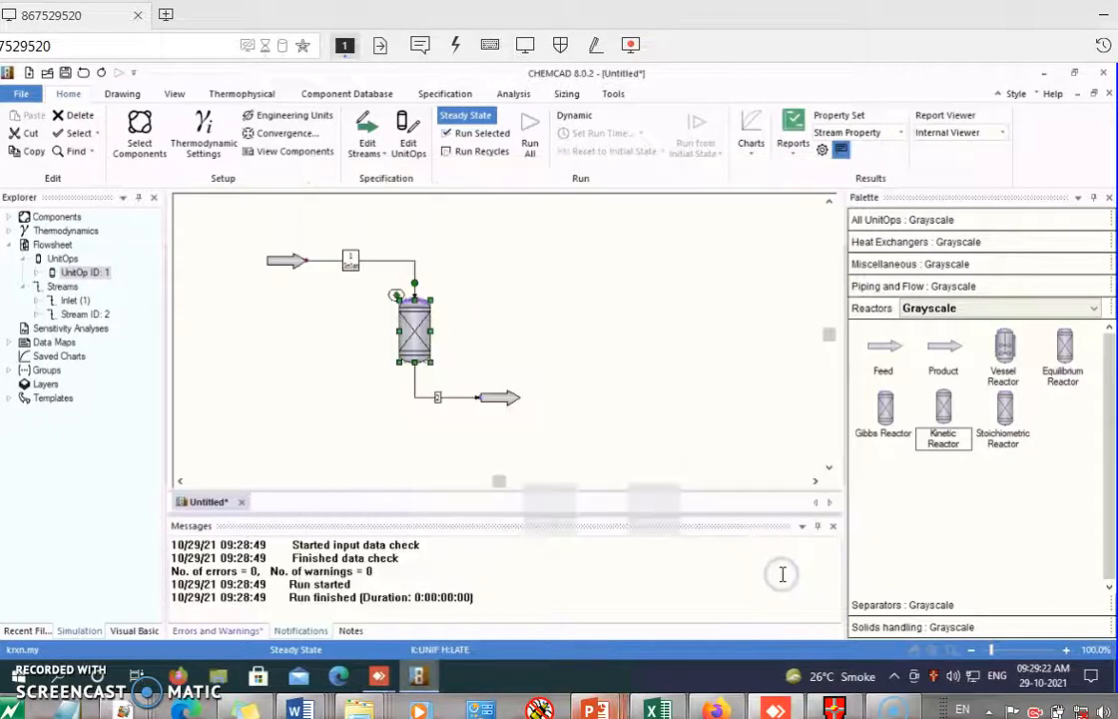
drag(262, 234, 571, 436)
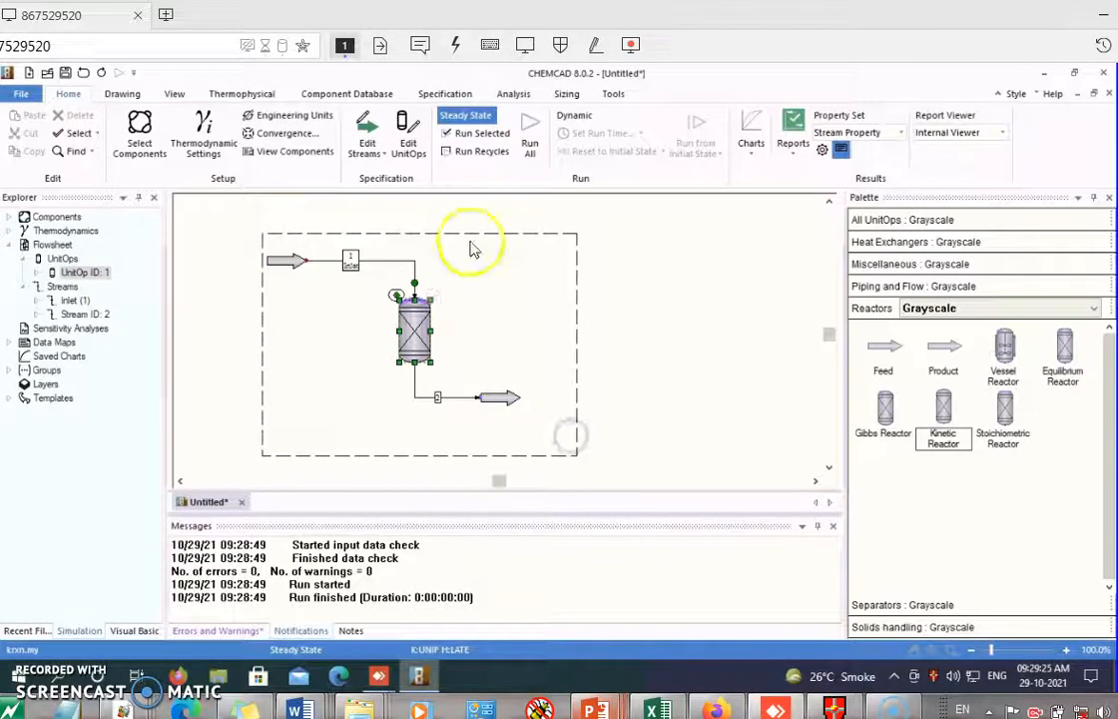
click(447, 136)
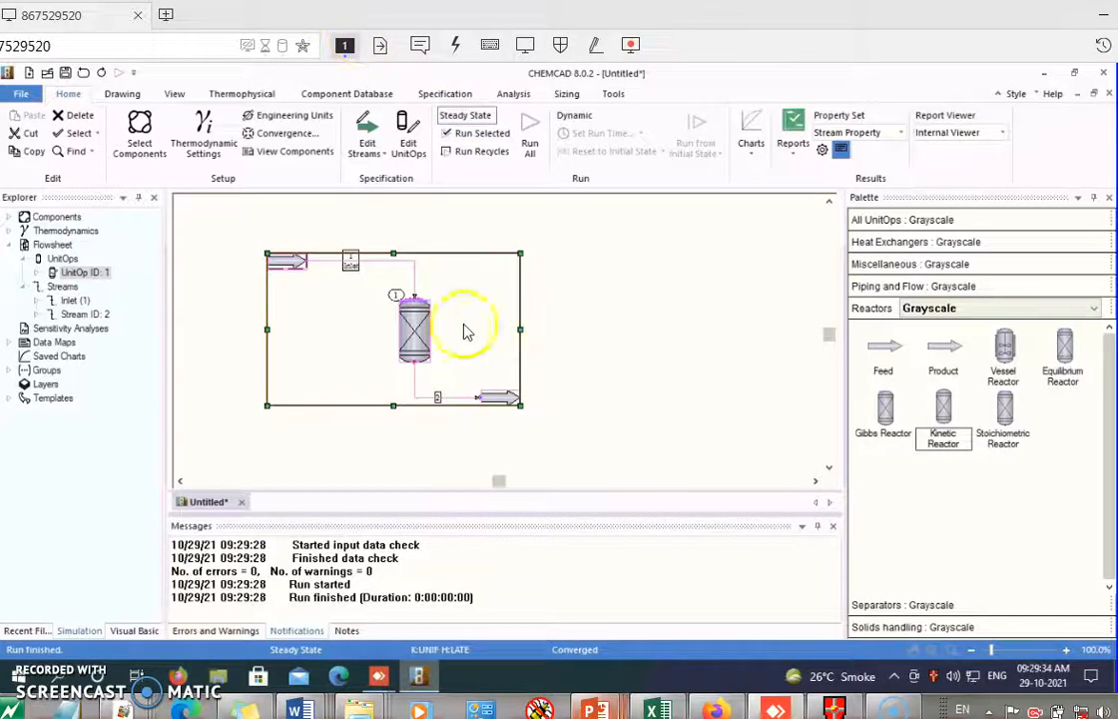
- Review the reactor's calculated volume, additional specifications and kinetic data after the rerun, and close them
double_click(414, 330)
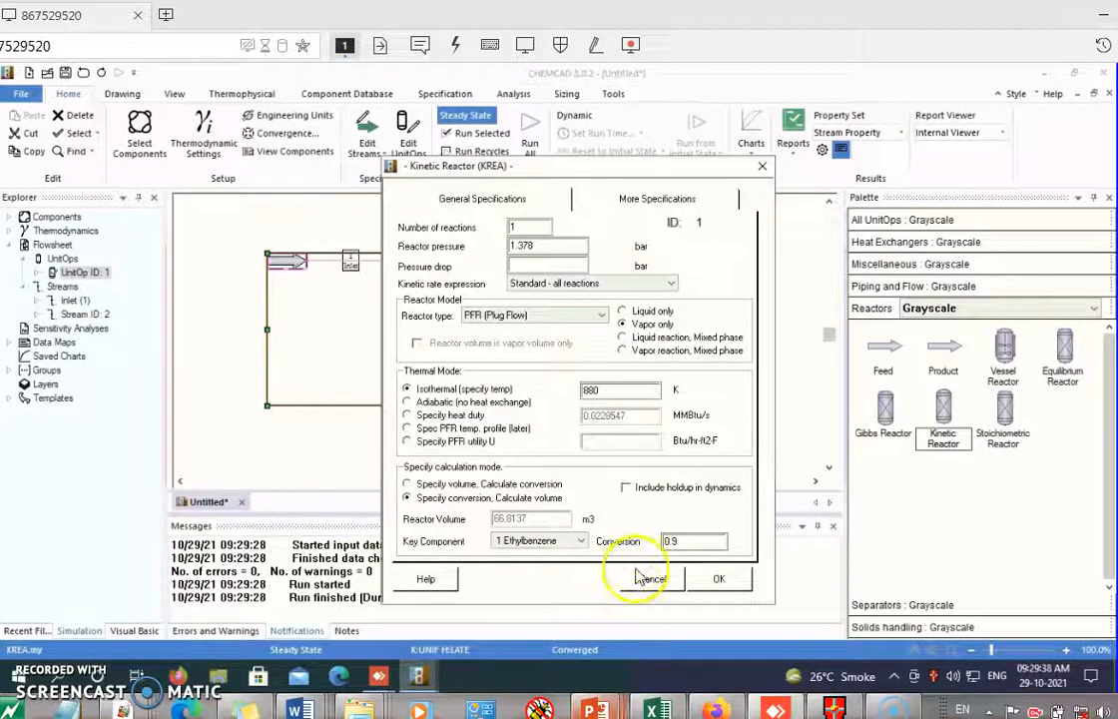
click(635, 193)
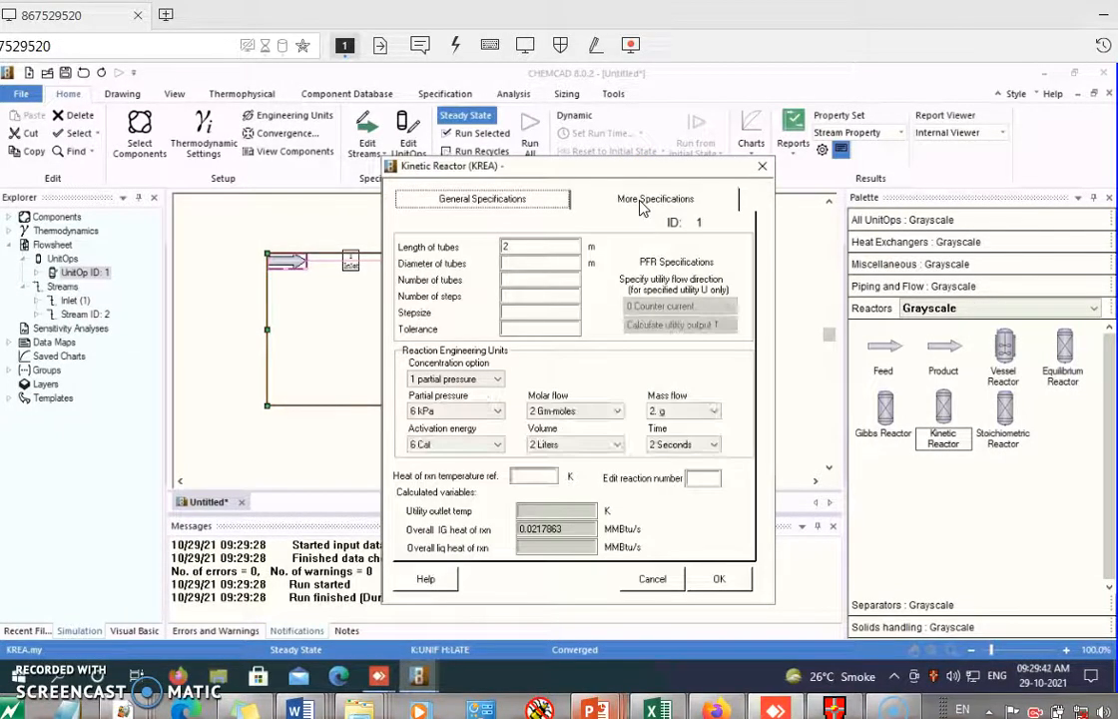
click(764, 176)
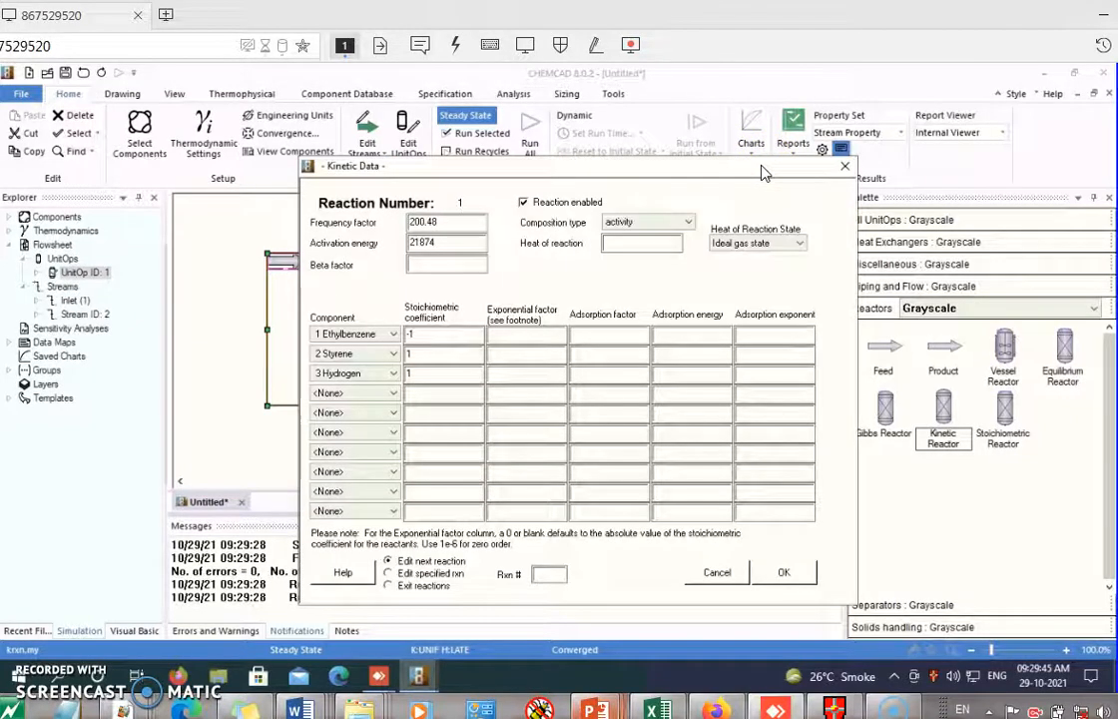
click(785, 572)
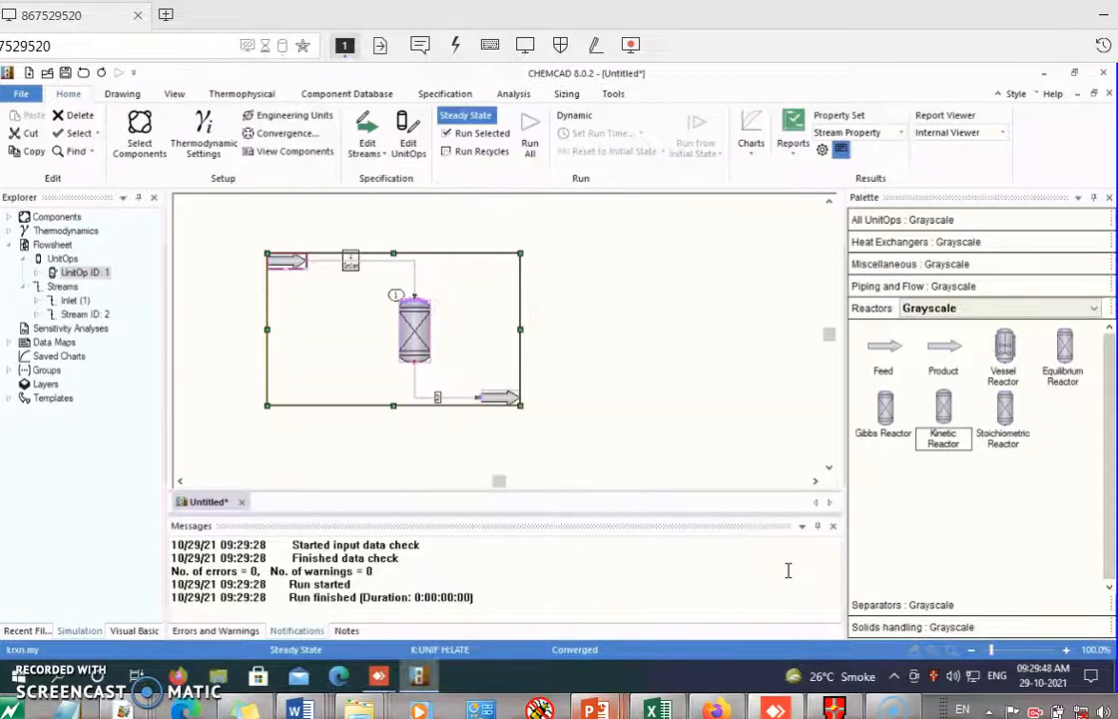